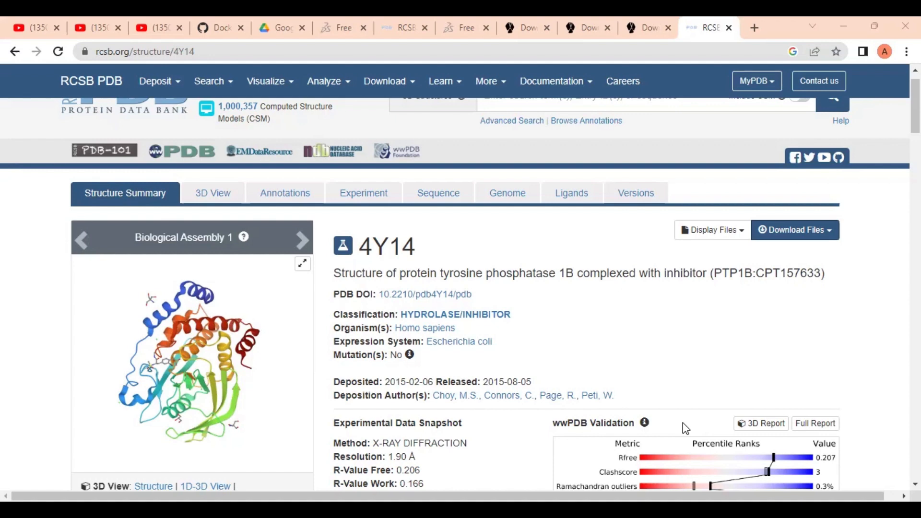
Examine the RCSB PDB entry 4Y14, including its validation data, protein features and the ligands listed under Small Molecules.
{"action": "scroll", "coordinate": [703, 366], "scroll_direction": "up", "scroll_amount": 1}
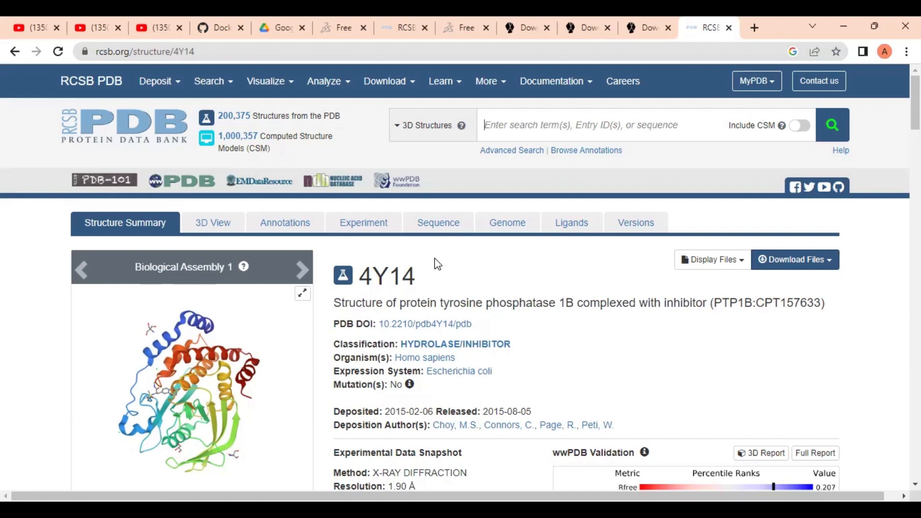
{"action": "scroll", "coordinate": [524, 311], "scroll_direction": "down", "scroll_amount": 1}
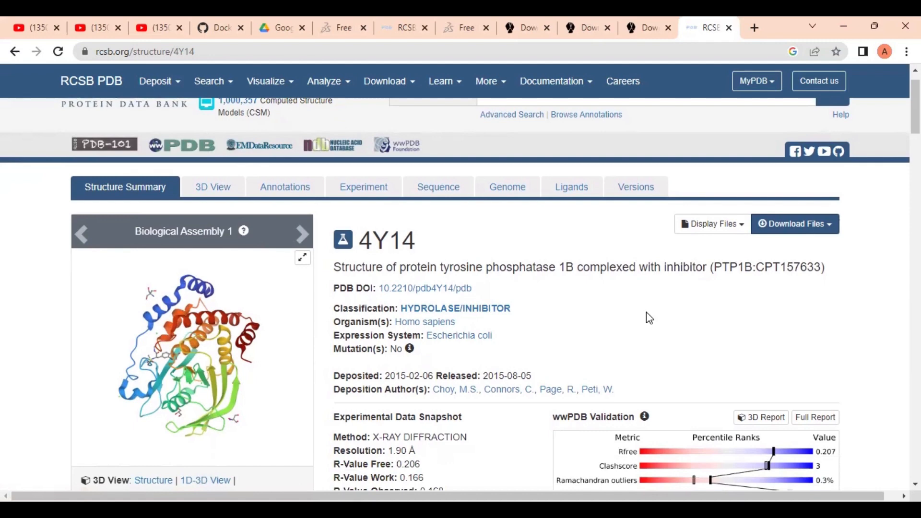
{"action": "scroll", "coordinate": [525, 352], "scroll_direction": "down", "scroll_amount": 3}
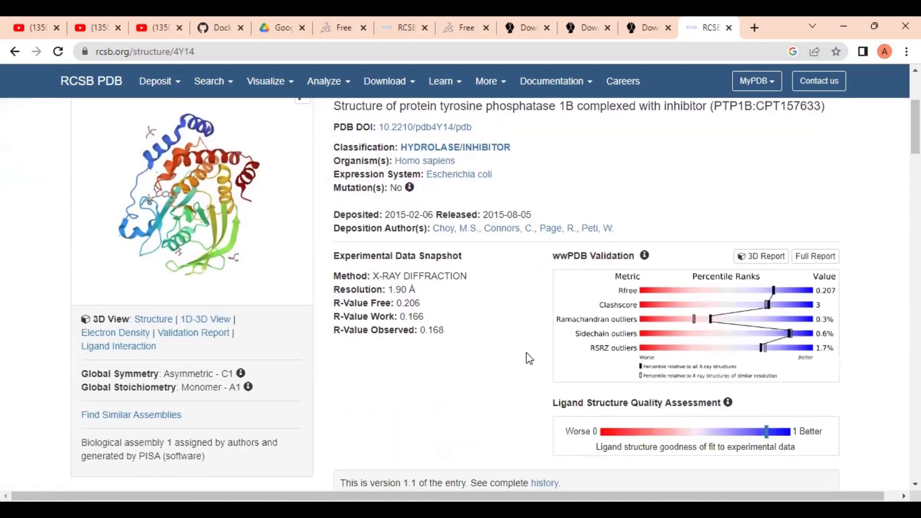
{"action": "scroll", "coordinate": [527, 353], "scroll_direction": "down", "scroll_amount": 18}
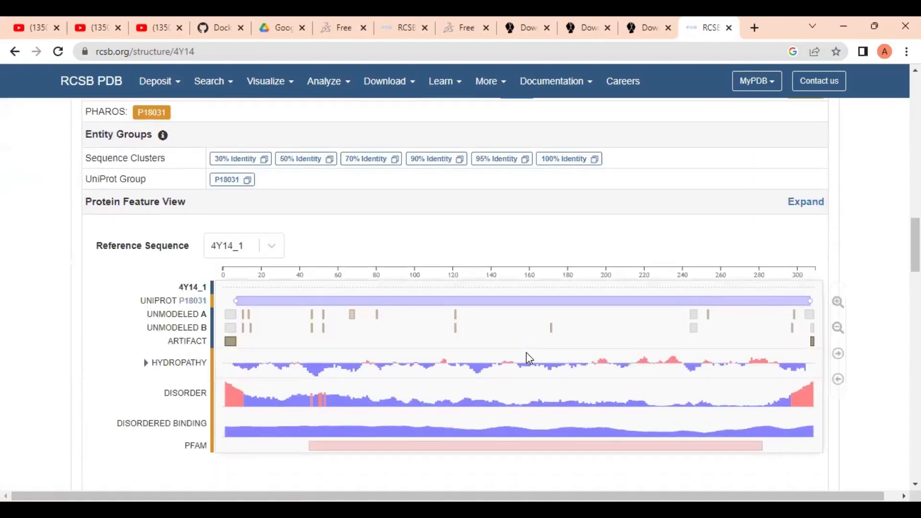
{"action": "scroll", "coordinate": [882, 391], "scroll_direction": "down", "scroll_amount": 6}
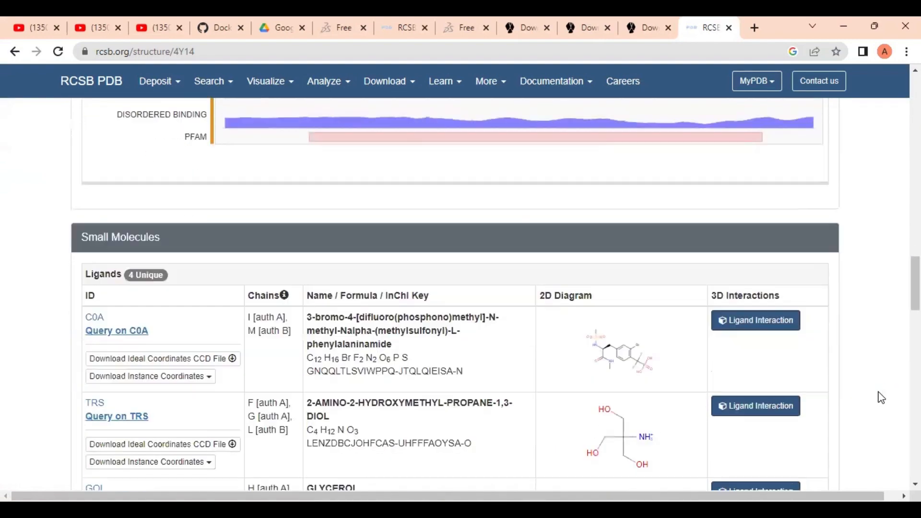
{"action": "scroll", "coordinate": [882, 397], "scroll_direction": "down", "scroll_amount": 3}
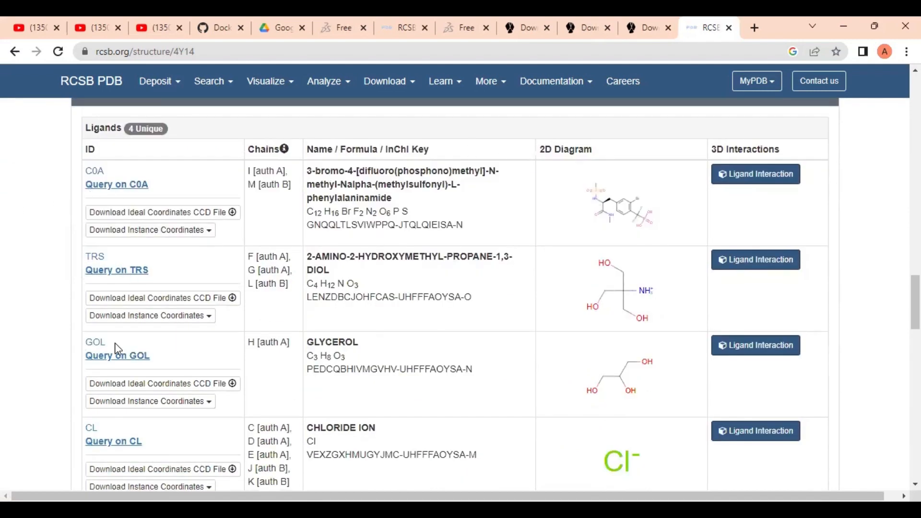
{"action": "scroll", "coordinate": [282, 272], "scroll_direction": "down", "scroll_amount": 4}
{"action": "scroll", "coordinate": [281, 273], "scroll_direction": "up", "scroll_amount": 8}
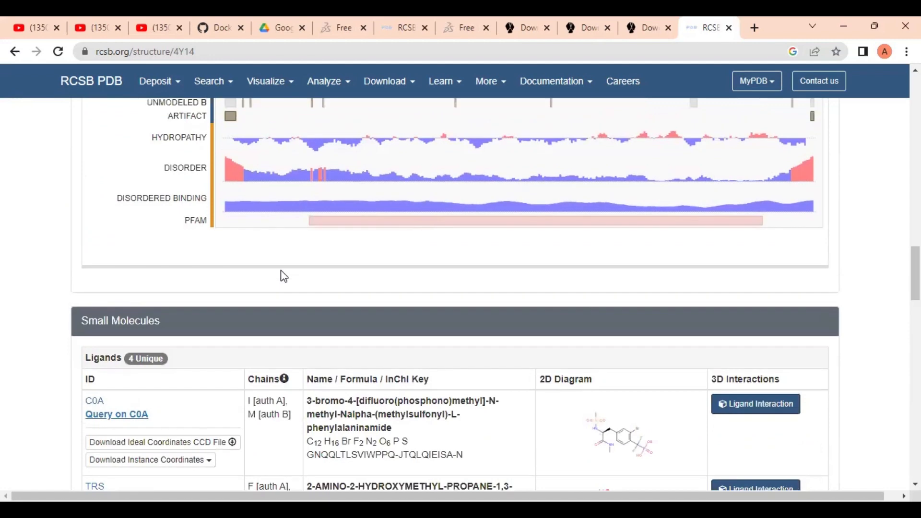
{"action": "scroll", "coordinate": [282, 275], "scroll_direction": "down", "scroll_amount": 1}
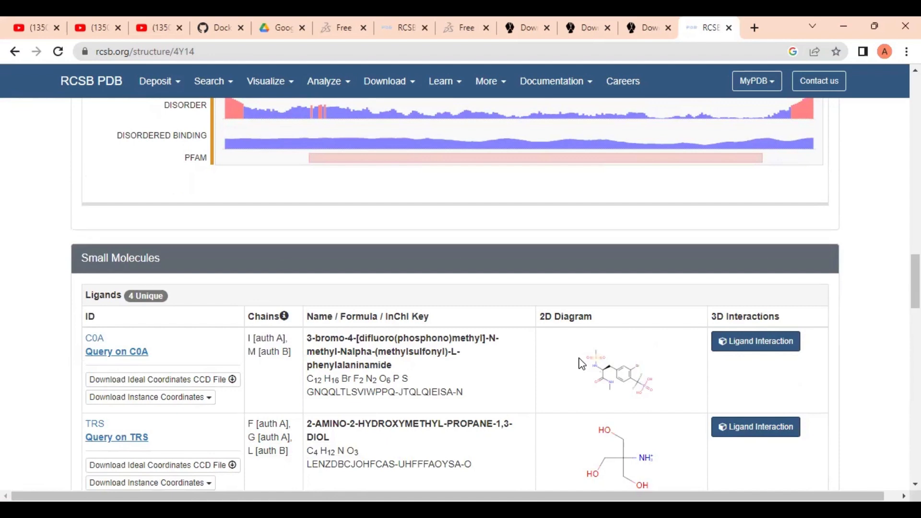
{"action": "scroll", "coordinate": [884, 263], "scroll_direction": "up", "scroll_amount": 15}
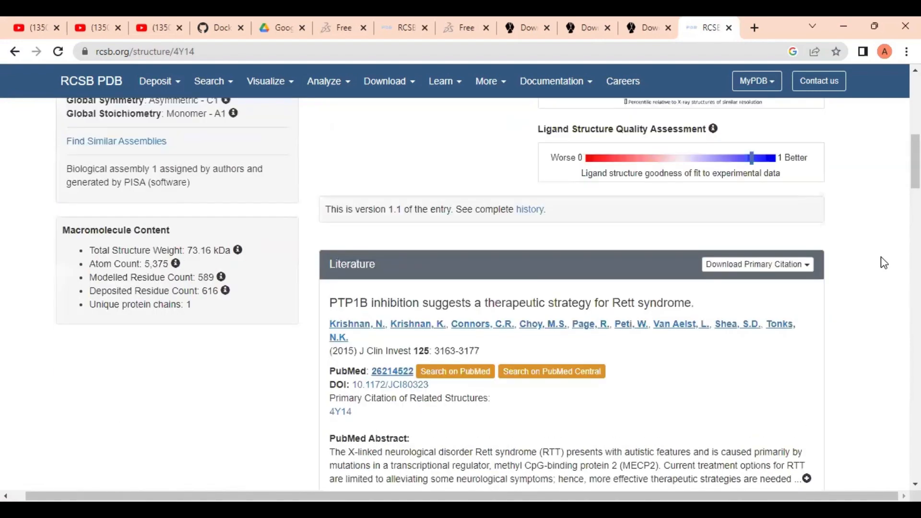
{"action": "scroll", "coordinate": [884, 263], "scroll_direction": "up", "scroll_amount": 10}
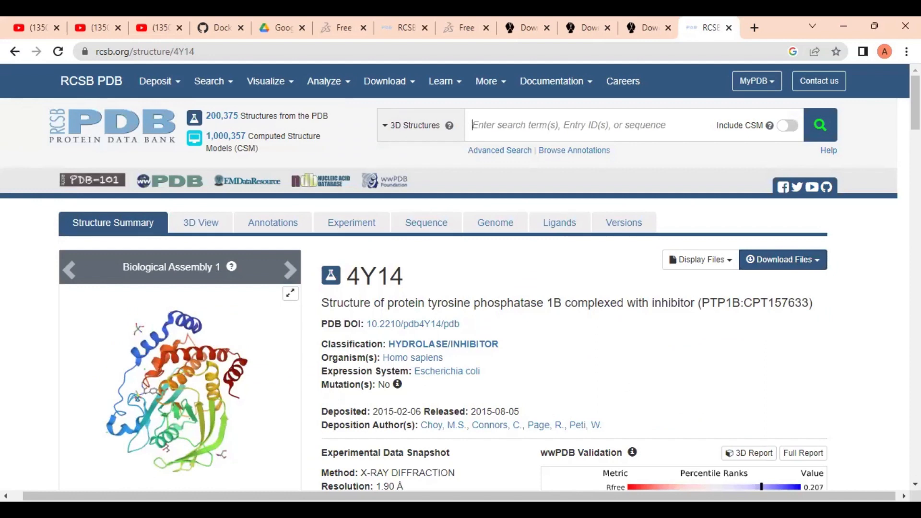
Launch AutoDockTools-1.5.7 and maximize its window.
{"action": "key", "text": "alt+Tab"}
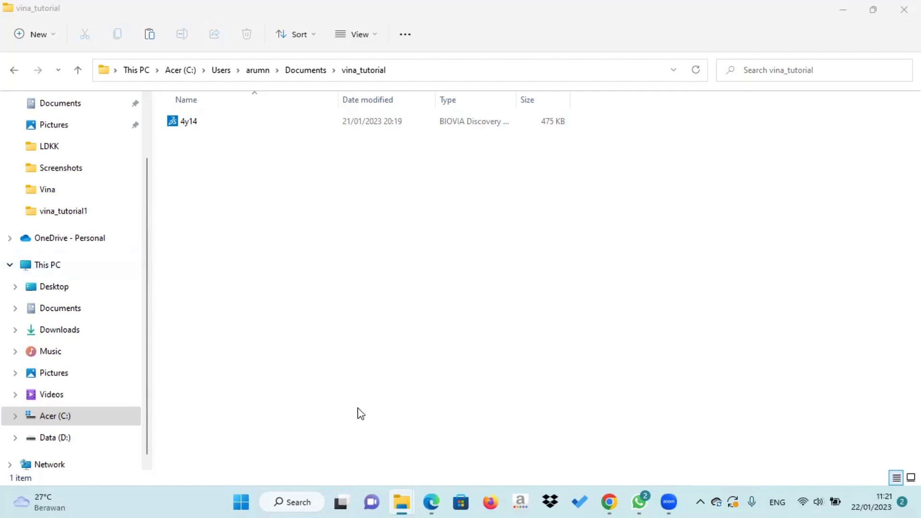
{"action": "left_click", "coordinate": [292, 502]}
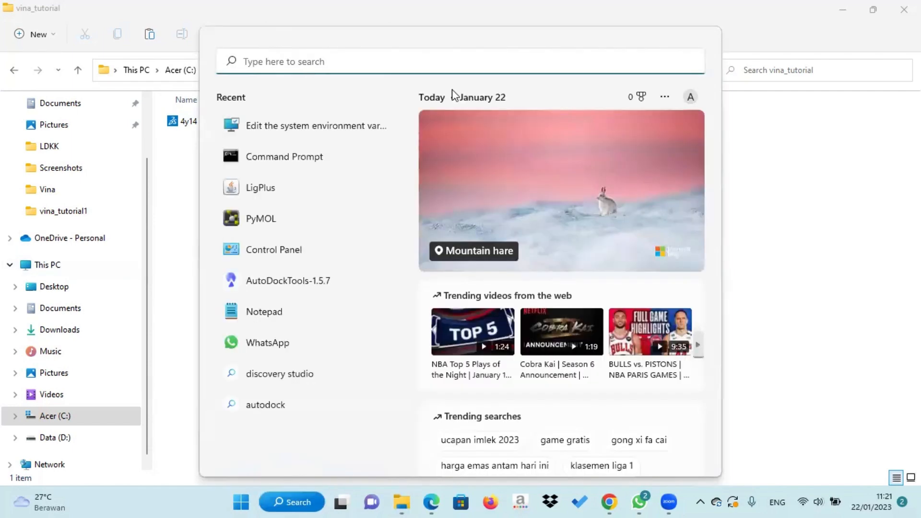
{"action": "left_click", "coordinate": [288, 281]}
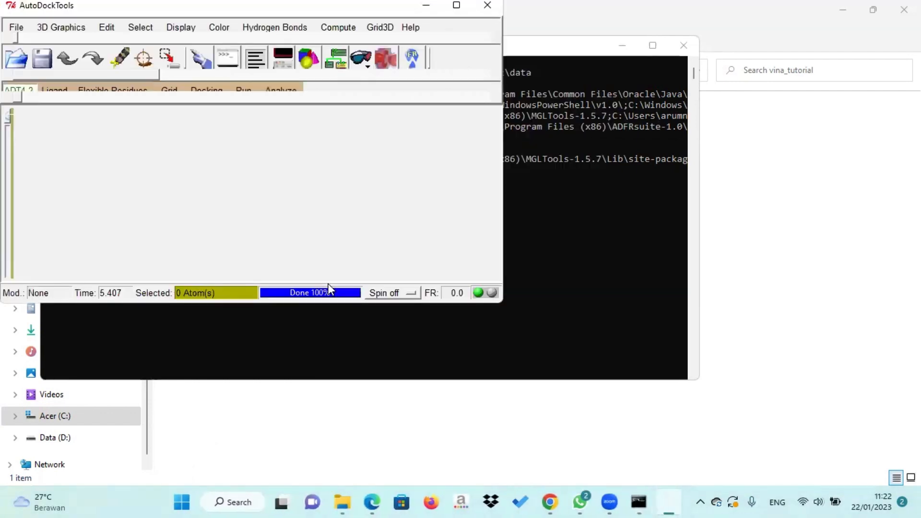
{"action": "left_click", "coordinate": [457, 5]}
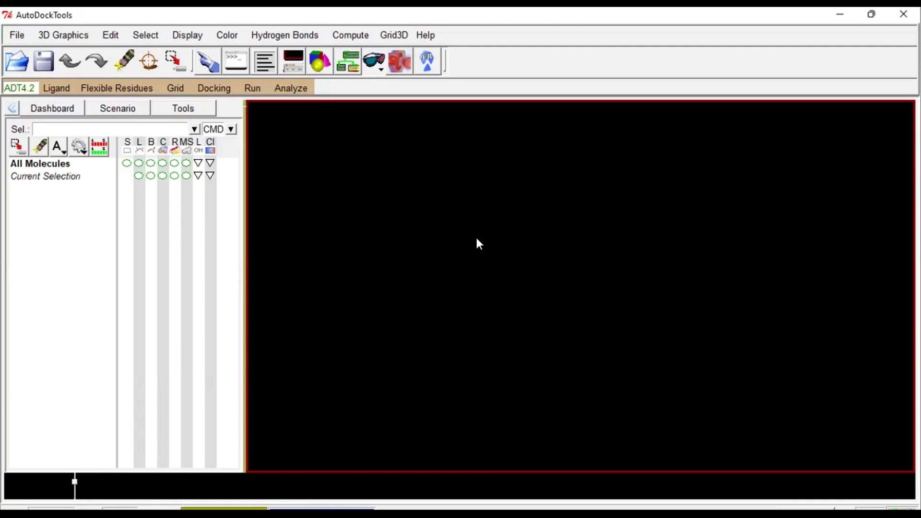
In the user preferences, append "/sd" to the startup directory path and apply it to bring up the folder browser.
{"action": "left_click", "coordinate": [11, 36]}
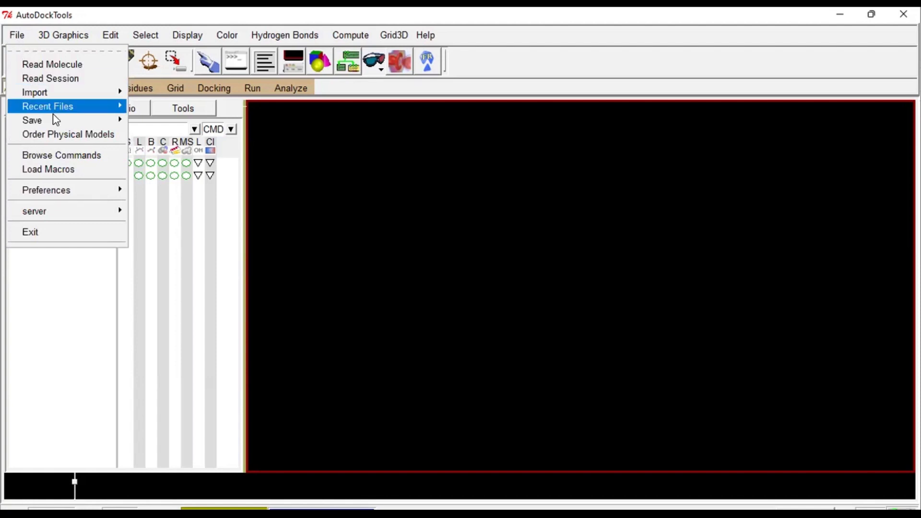
{"action": "mouse_move", "coordinate": [113, 194]}
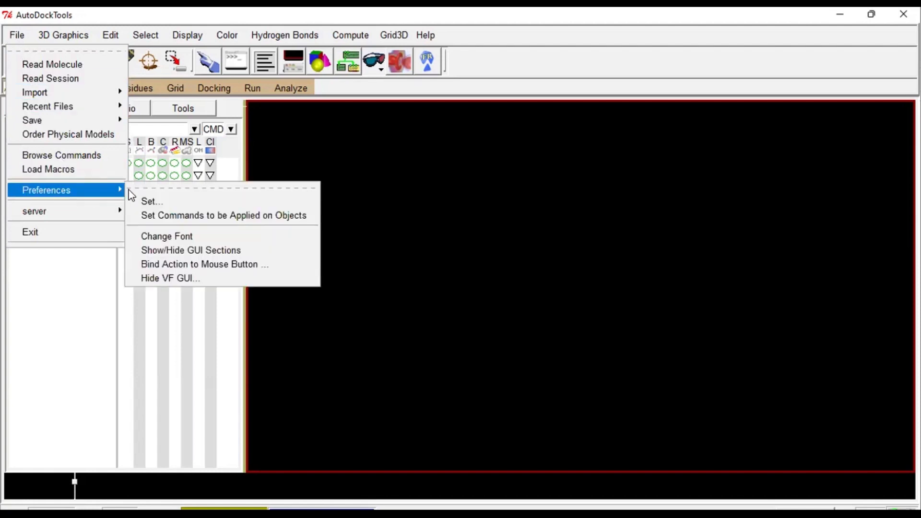
{"action": "left_click", "coordinate": [153, 204]}
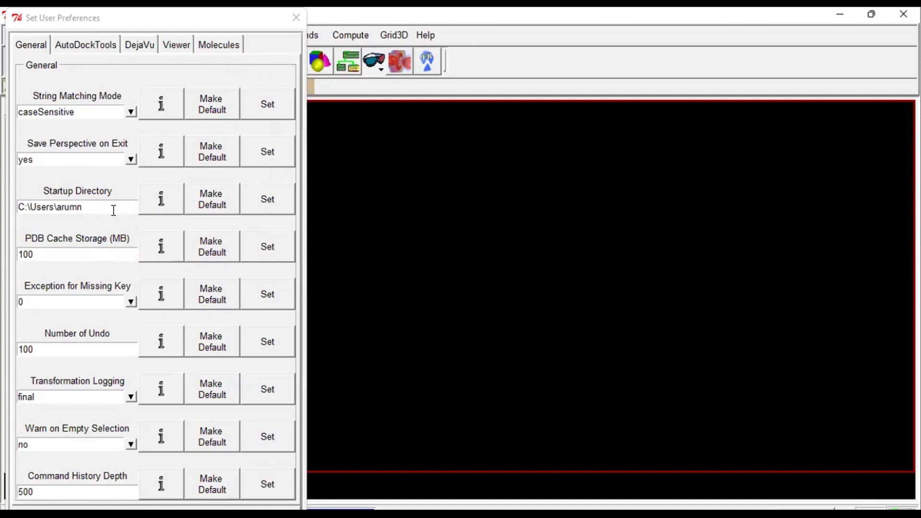
{"action": "left_click", "coordinate": [113, 210]}
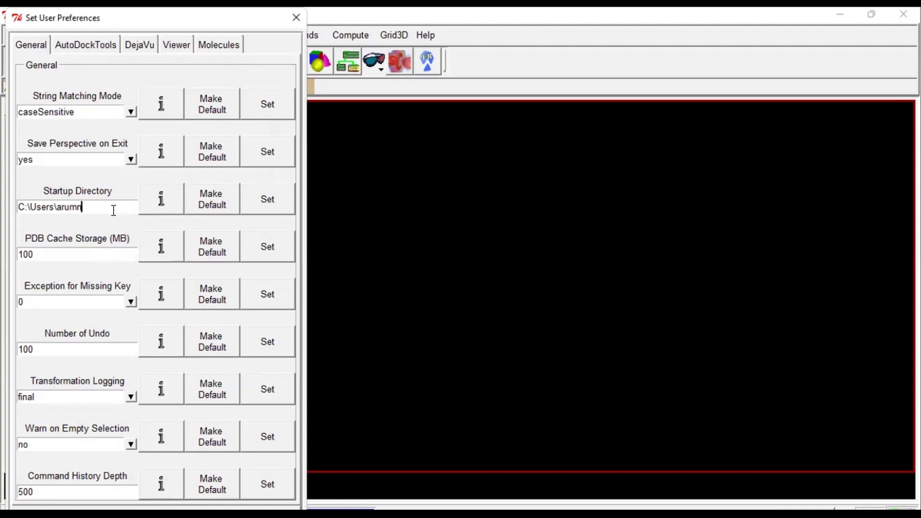
{"action": "type", "text": "/sd"}
{"action": "key", "text": "alt+Tab"}
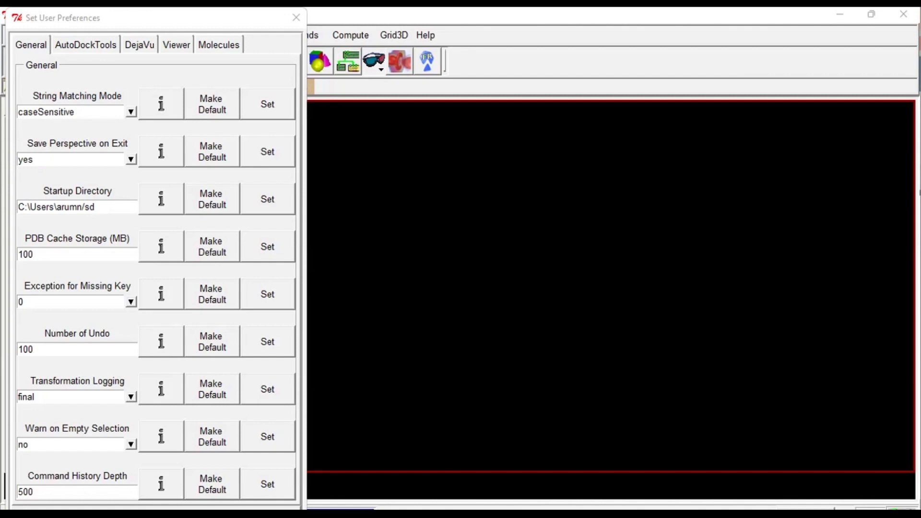
{"action": "left_click", "coordinate": [120, 205]}
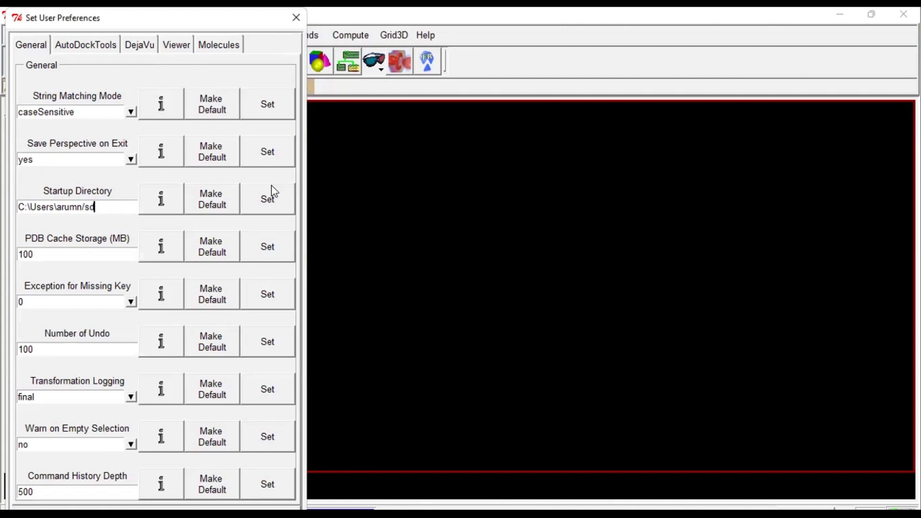
{"action": "left_click", "coordinate": [283, 197]}
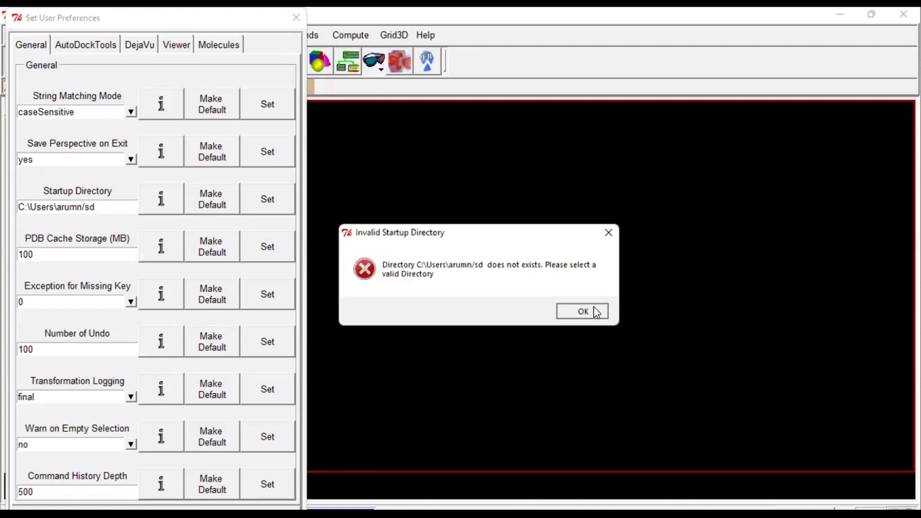
{"action": "key", "text": "Return"}
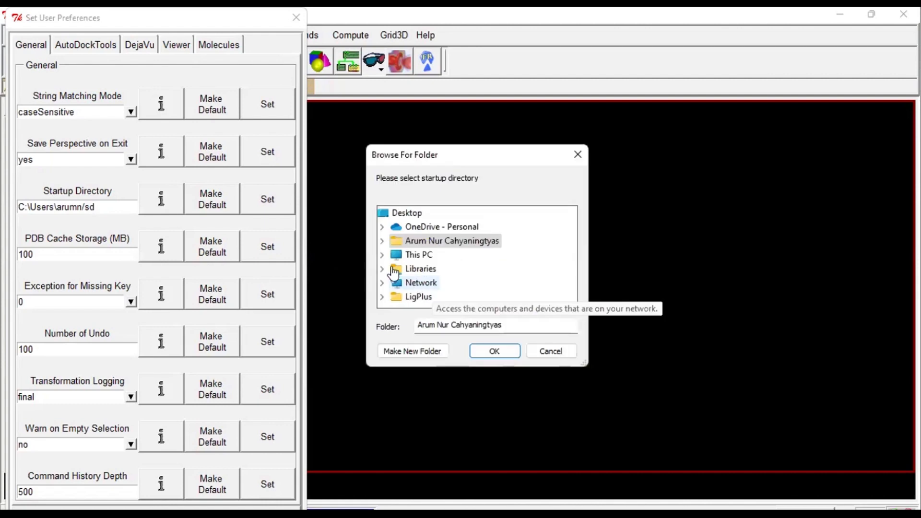
Set the startup directory to the vina_tutorial folder inside the user's Documents on drive C and close the preferences.
{"action": "left_click", "coordinate": [384, 261]}
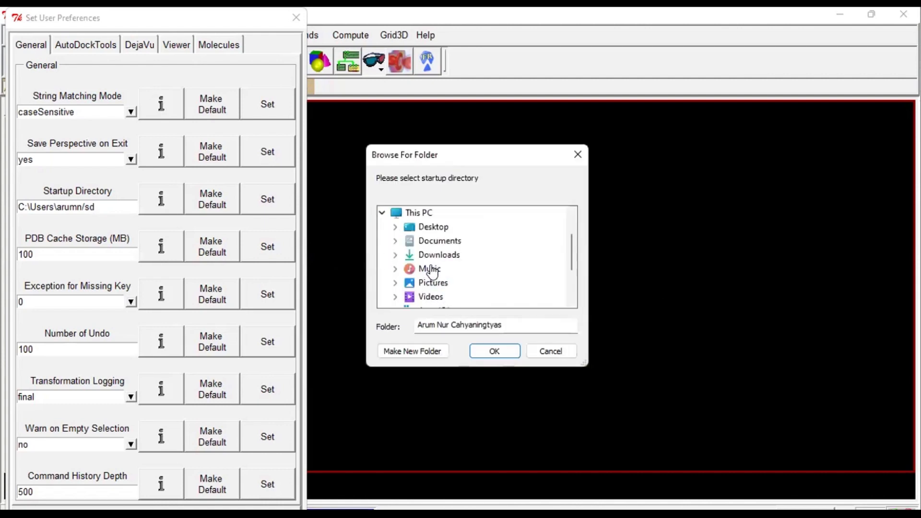
{"action": "scroll", "coordinate": [400, 246], "scroll_direction": "down", "scroll_amount": 2}
{"action": "left_click", "coordinate": [396, 241]}
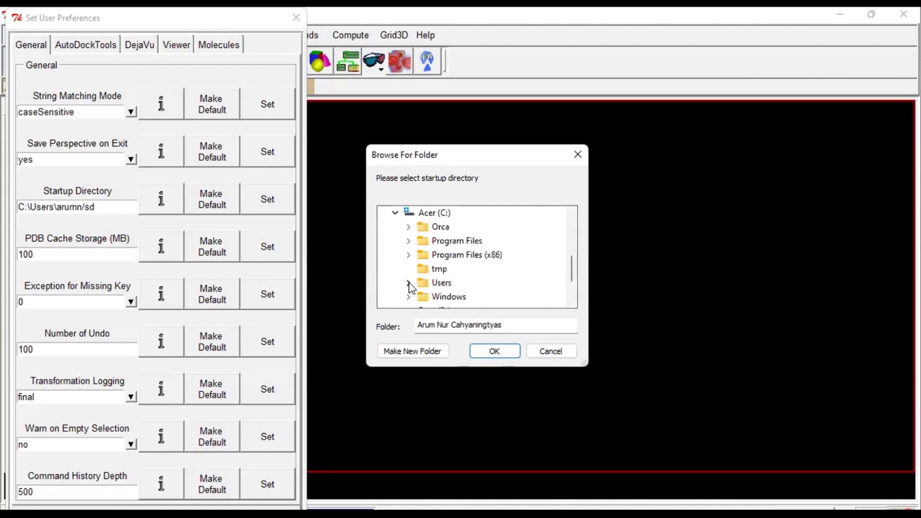
{"action": "left_click", "coordinate": [409, 283]}
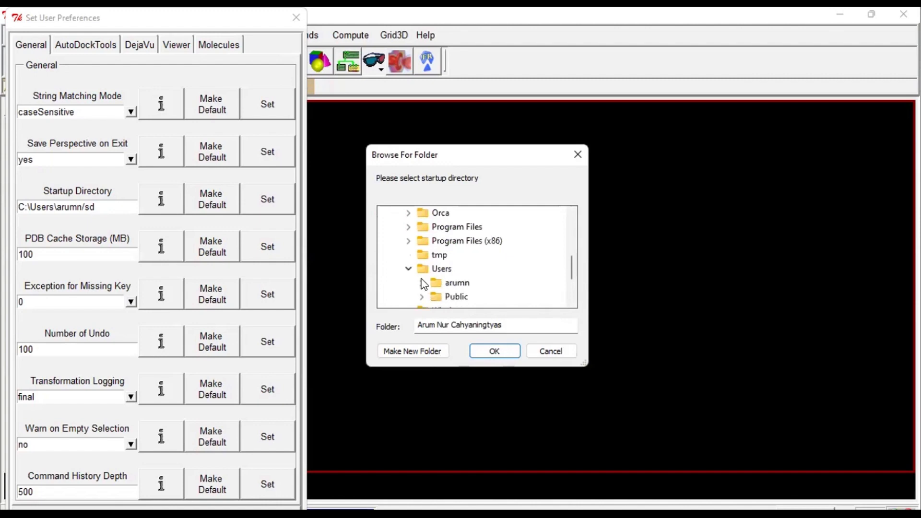
{"action": "left_click", "coordinate": [423, 283]}
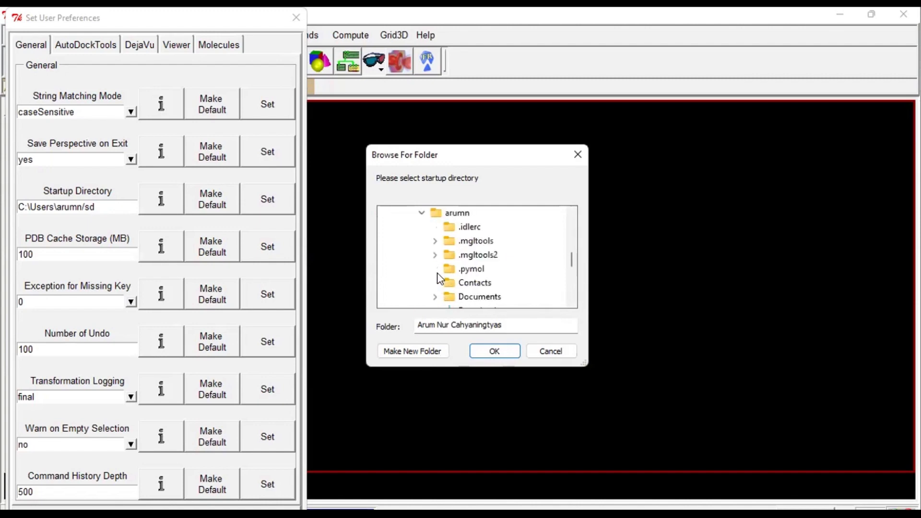
{"action": "left_click", "coordinate": [464, 298]}
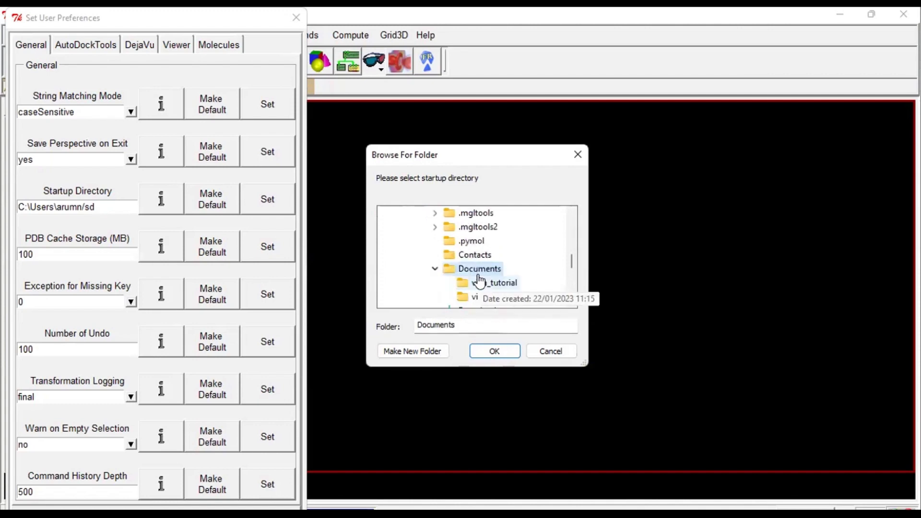
{"action": "left_click", "coordinate": [479, 282]}
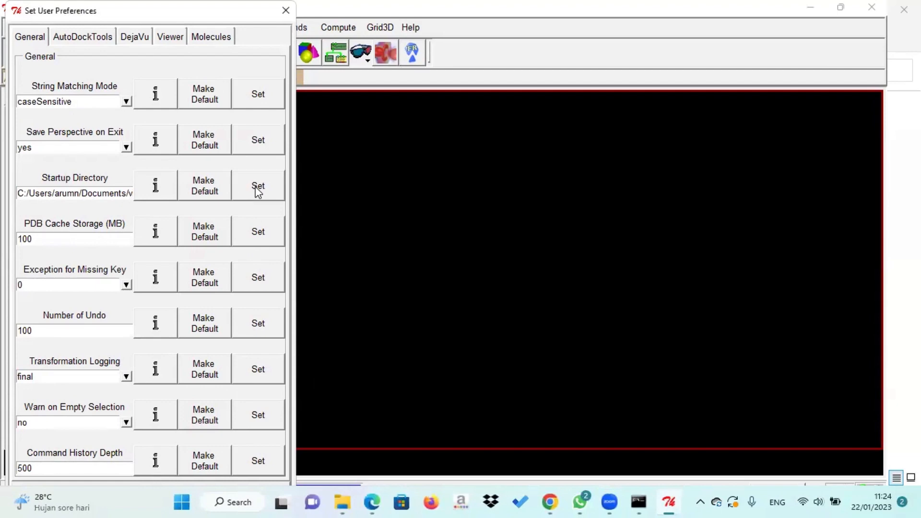
{"action": "left_click", "coordinate": [285, 12]}
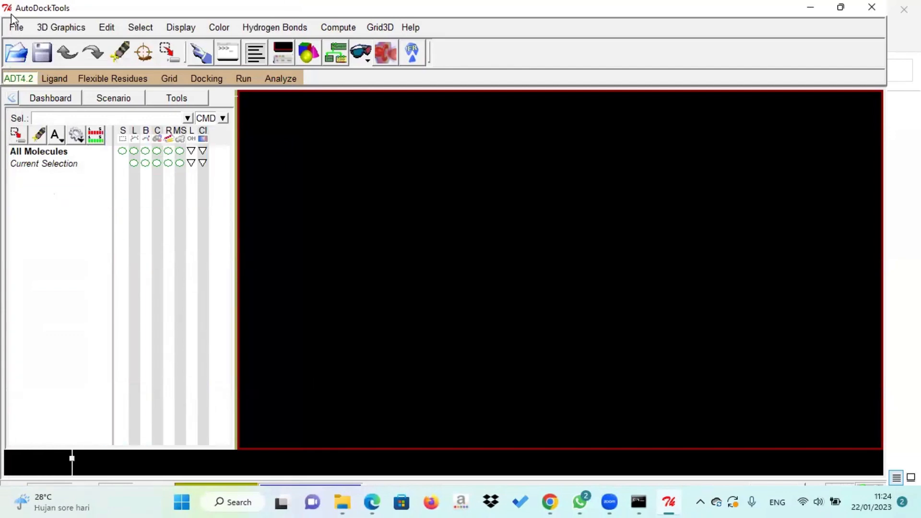
Read the molecule file 4y14 from the vina_tutorial folder into the viewer.
{"action": "left_click", "coordinate": [16, 29]}
{"action": "left_click", "coordinate": [36, 53]}
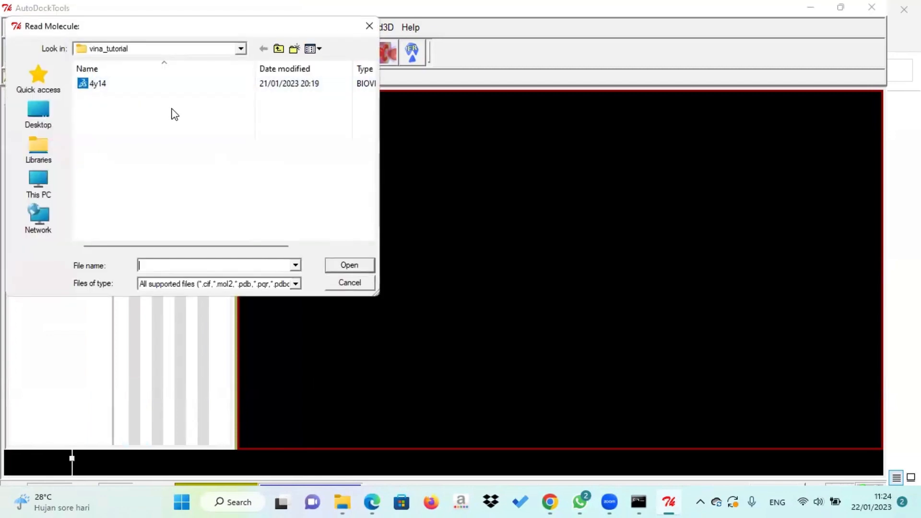
{"action": "left_click", "coordinate": [168, 85]}
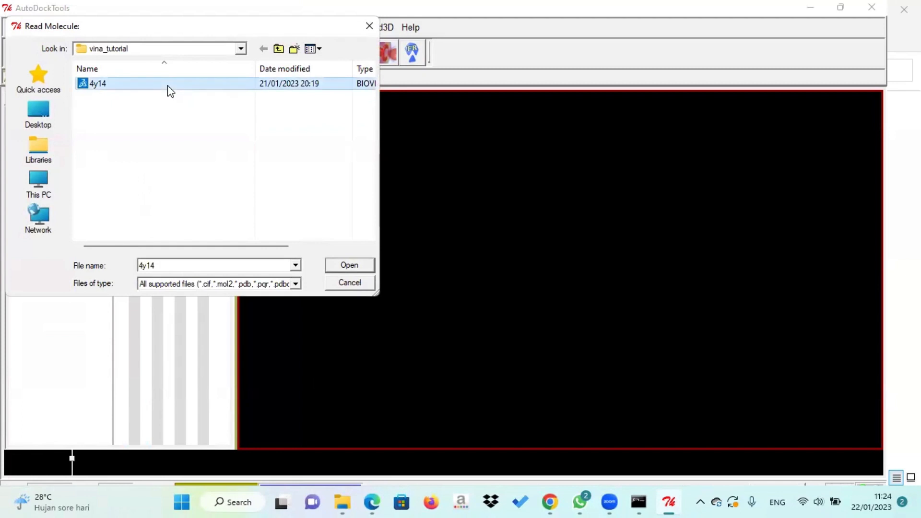
{"action": "left_click", "coordinate": [347, 267]}
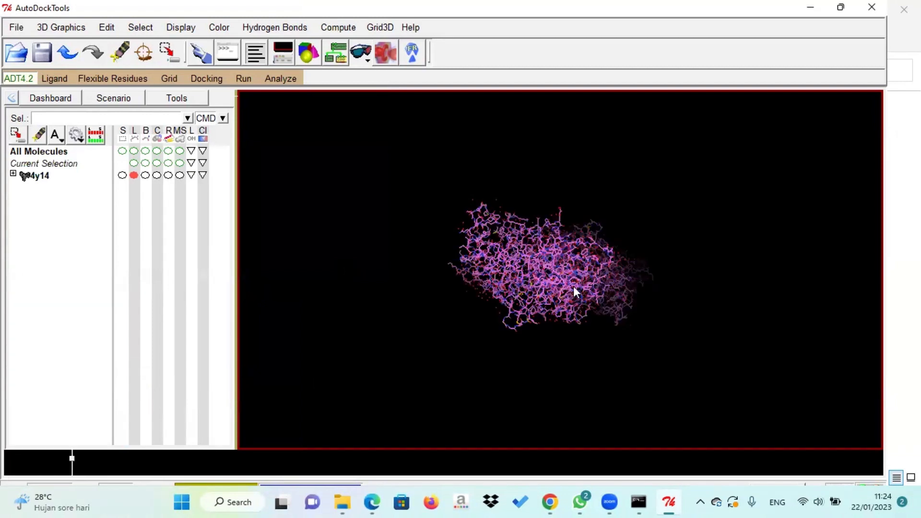
Rotate the 4y14 structure to inspect it and expand its entry in the molecule tree to list the chains.
{"action": "left_click_drag", "start_coordinate": [547, 287], "coordinate": [336, 307]}
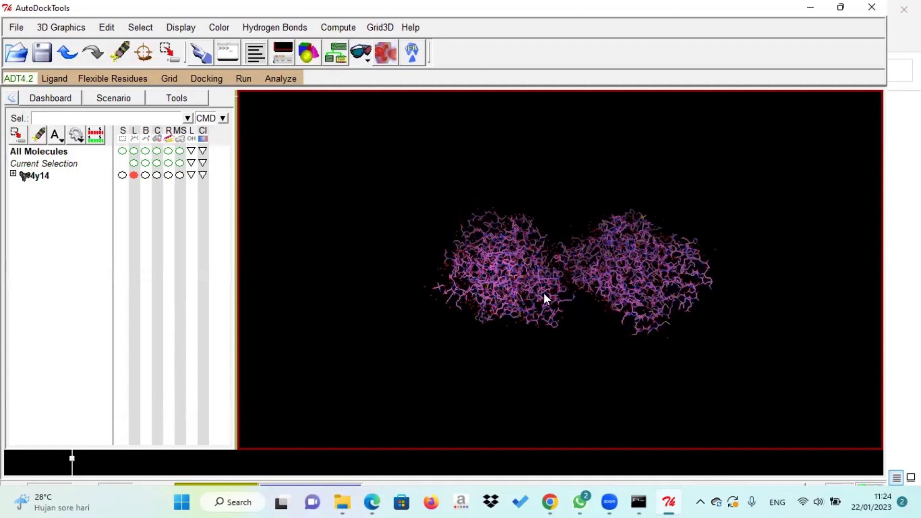
{"action": "left_click", "coordinate": [13, 174]}
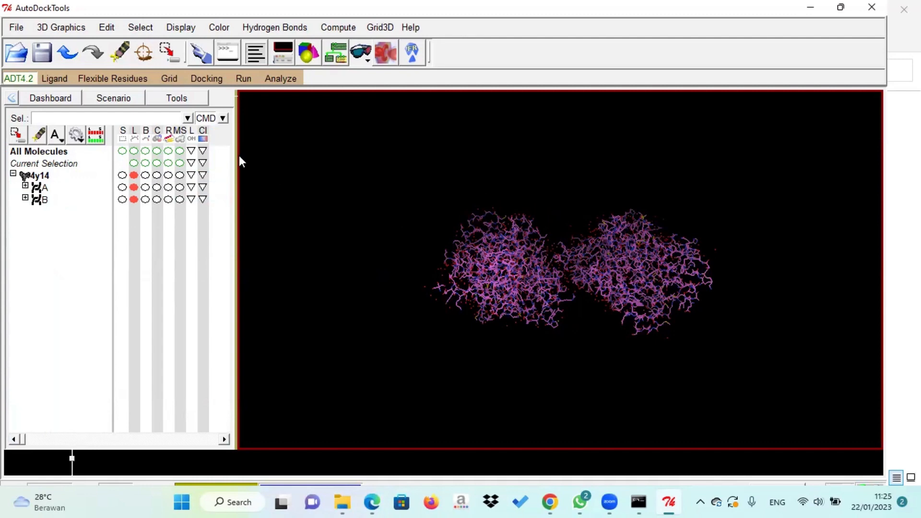
Delete the water molecules from the 4y14 structure and select all of chain A.
{"action": "left_click", "coordinate": [106, 27]}
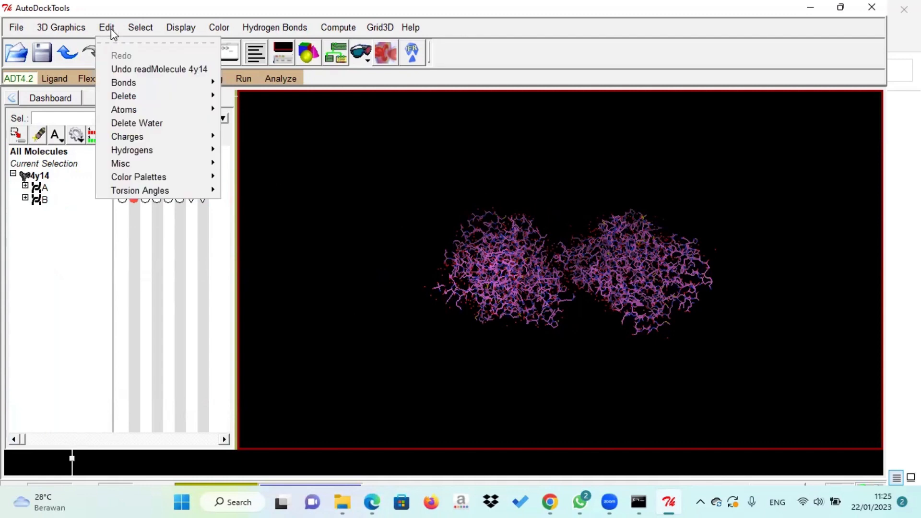
{"action": "left_click", "coordinate": [154, 123]}
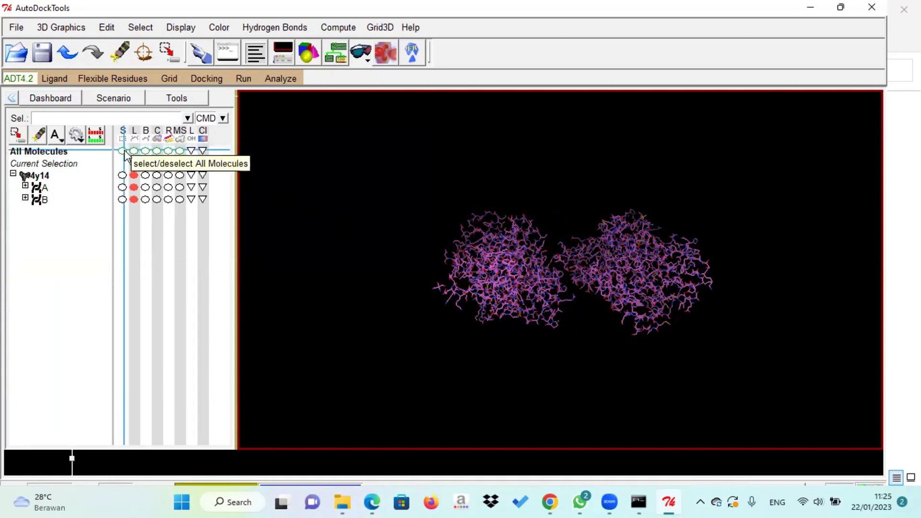
{"action": "left_click", "coordinate": [122, 187]}
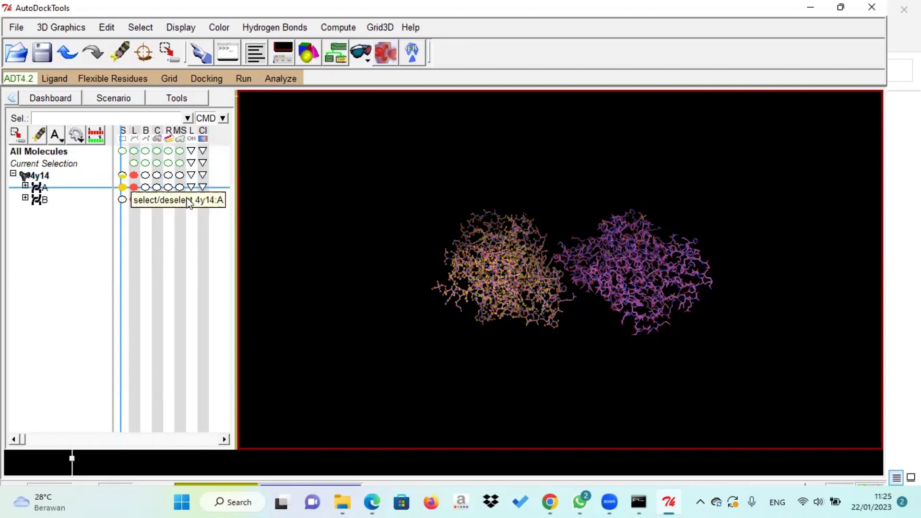
Expand chain A and deselect its non-protein residues CL401, CL402, CL403, TRS404, TRS405, GOL406 and C0A407.
{"action": "left_click", "coordinate": [26, 185]}
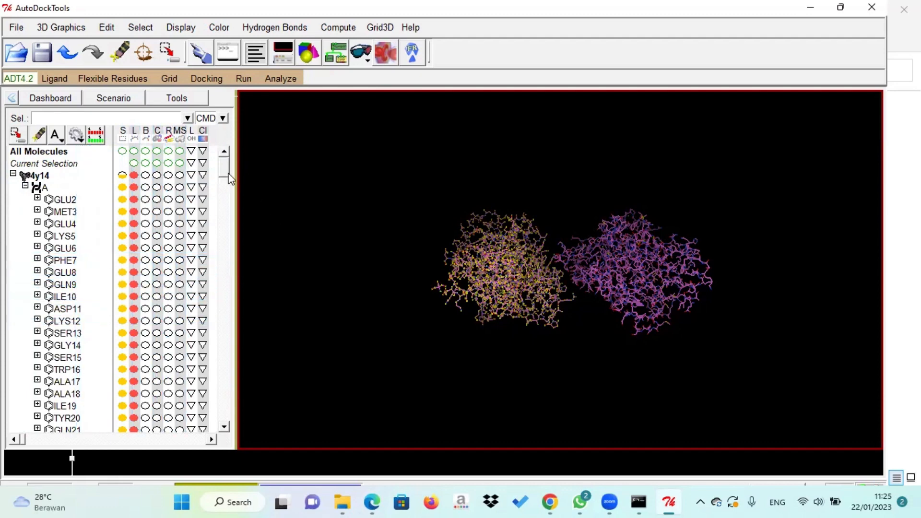
{"action": "left_click_drag", "start_coordinate": [229, 178], "coordinate": [225, 345]}
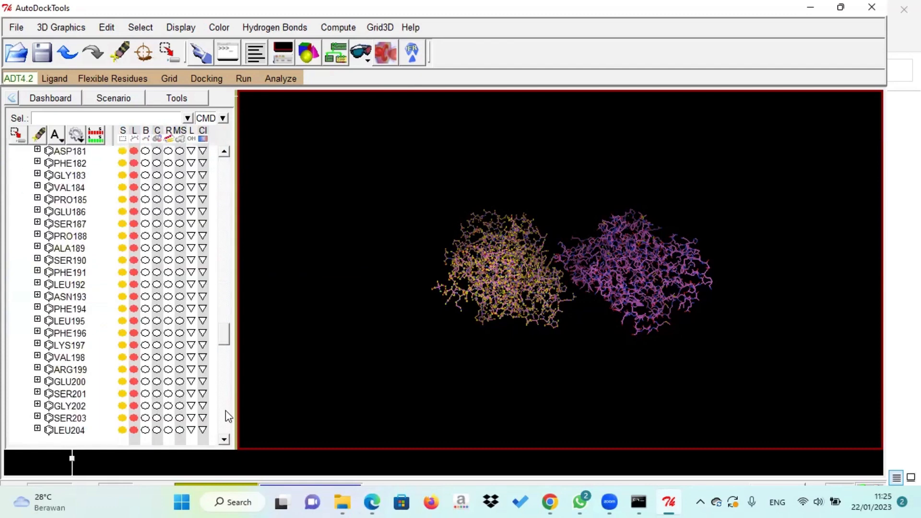
{"action": "left_click_drag", "start_coordinate": [226, 410], "coordinate": [226, 415]}
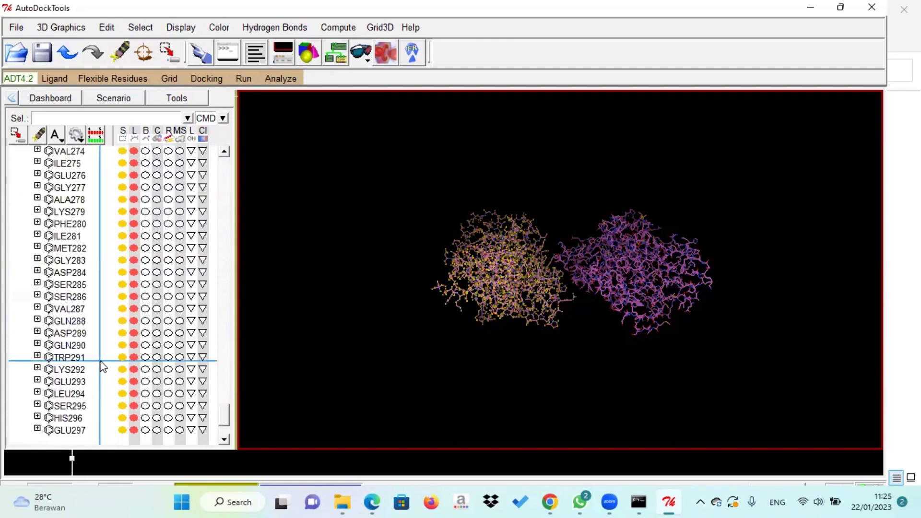
{"action": "scroll", "coordinate": [102, 367], "scroll_direction": "down", "scroll_amount": 3}
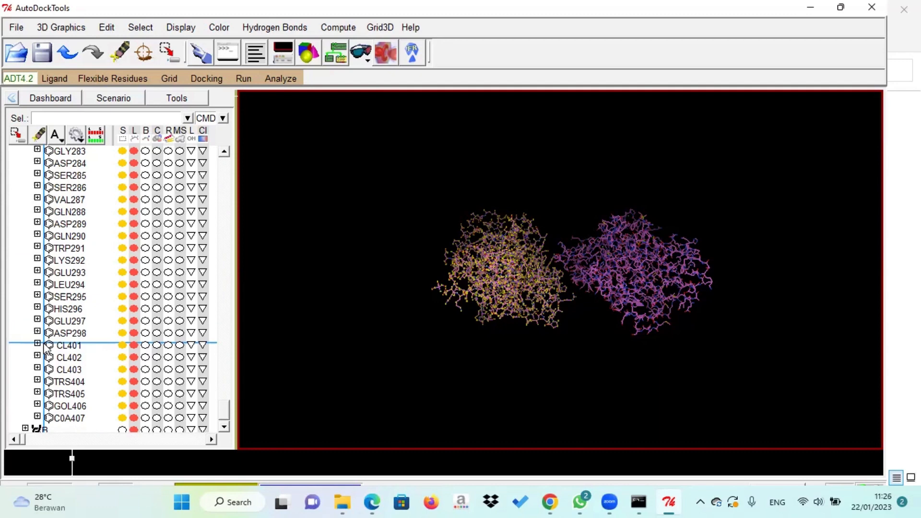
{"action": "left_click", "coordinate": [122, 345]}
{"action": "left_click", "coordinate": [122, 357]}
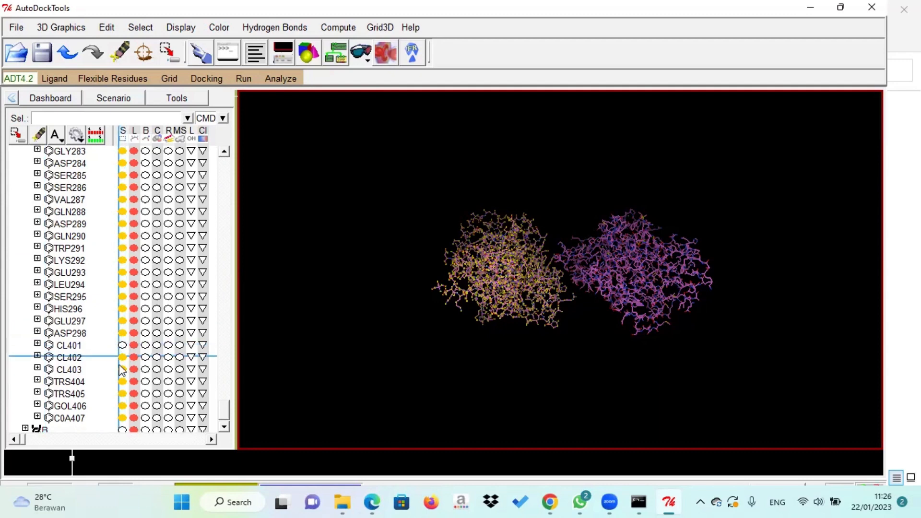
{"action": "left_click", "coordinate": [120, 369]}
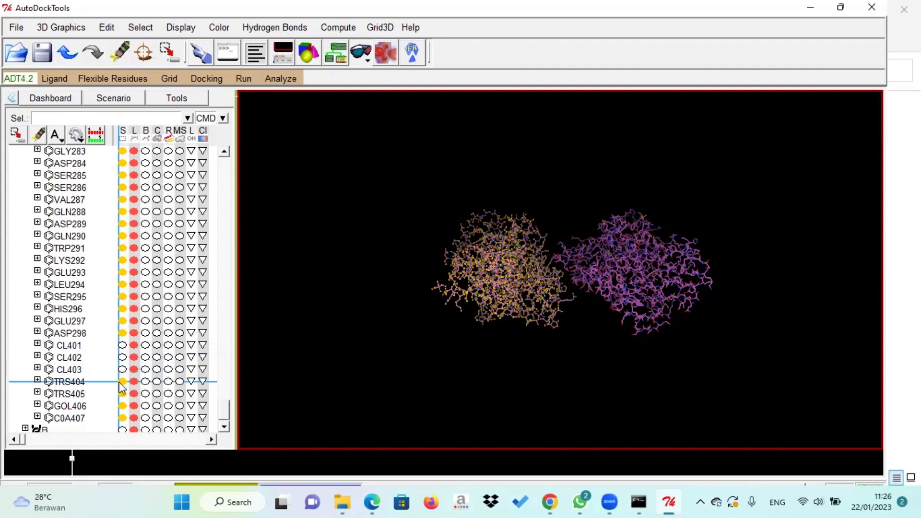
{"action": "left_click", "coordinate": [122, 381]}
{"action": "left_click", "coordinate": [122, 393]}
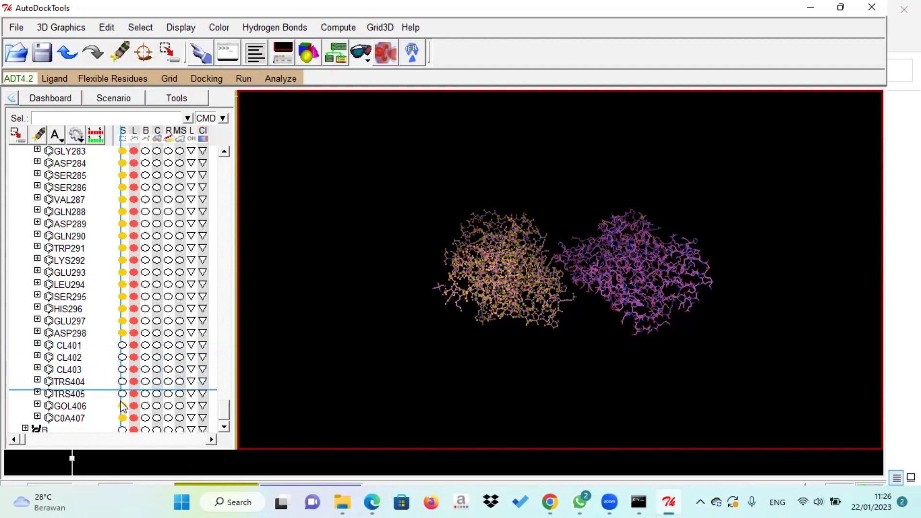
{"action": "left_click", "coordinate": [120, 405]}
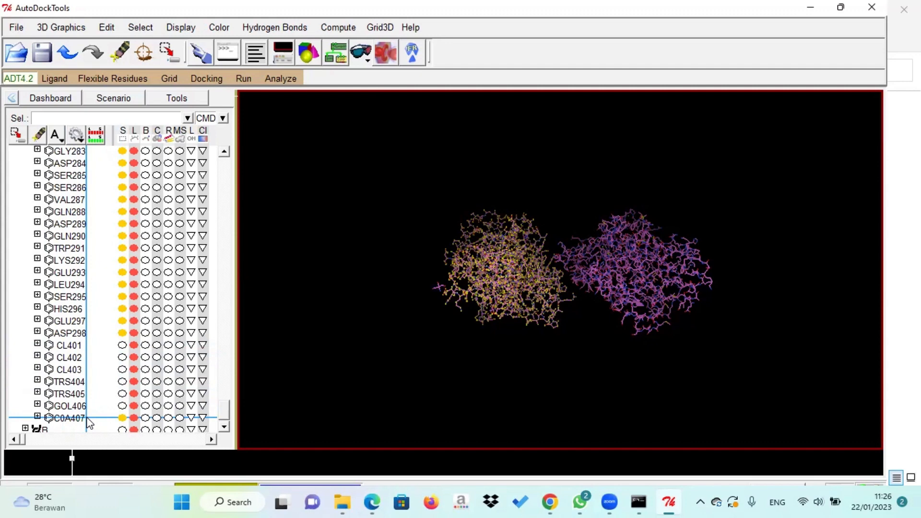
{"action": "left_click_drag", "start_coordinate": [89, 423], "coordinate": [123, 422]}
{"action": "left_click", "coordinate": [124, 421]}
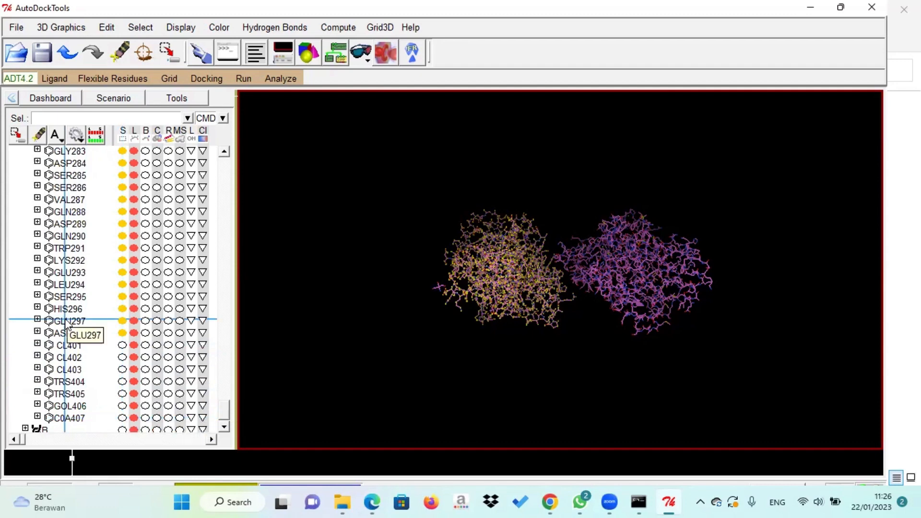
Write the selected chain A residues to a PDB file named 4y14_A.pdb in the vina_tutorial folder.
{"action": "left_click", "coordinate": [16, 27]}
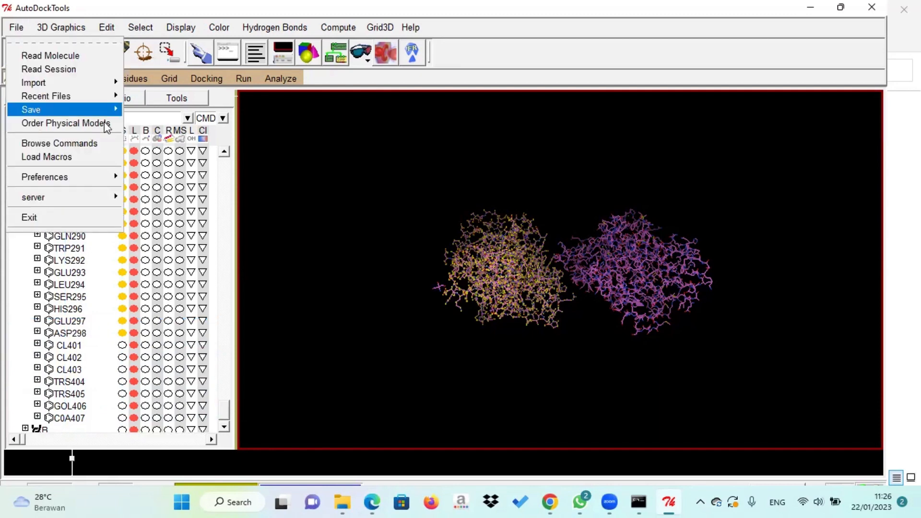
{"action": "mouse_move", "coordinate": [111, 111]}
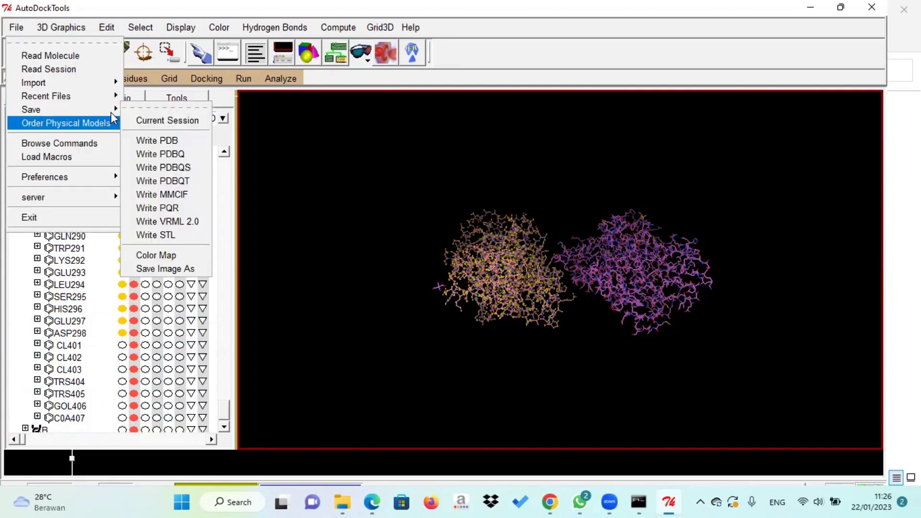
{"action": "left_click", "coordinate": [153, 140]}
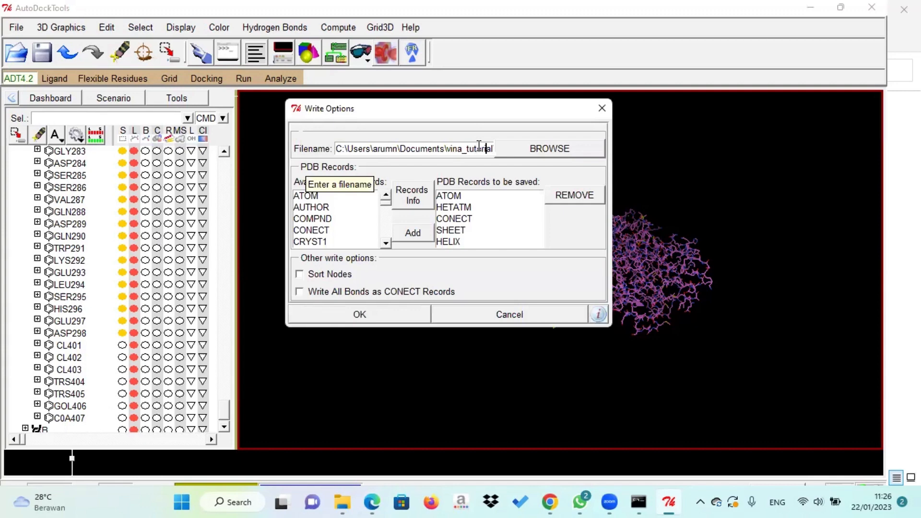
{"action": "key", "text": "End"}
{"action": "key", "text": "Left"}
{"action": "key", "text": "Left"}
{"action": "key", "text": "Left"}
{"action": "key", "text": "Left"}
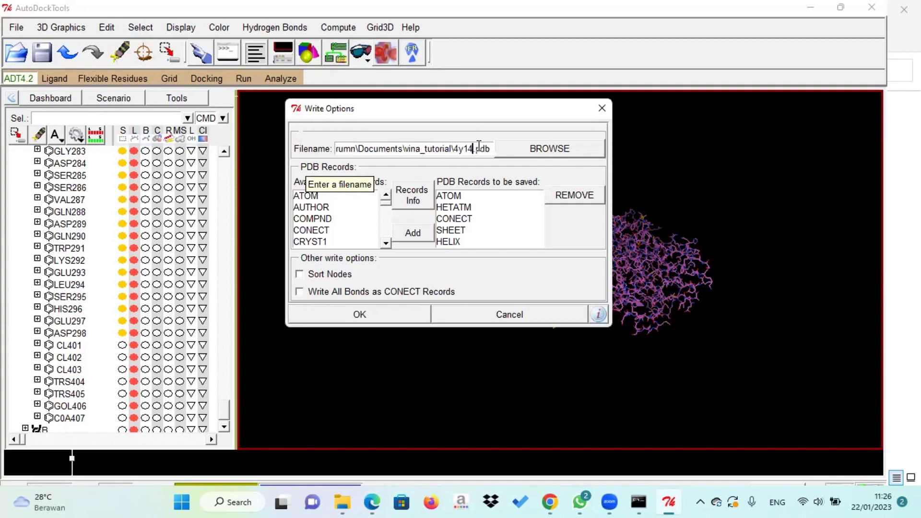
{"action": "type", "text": "_A"}
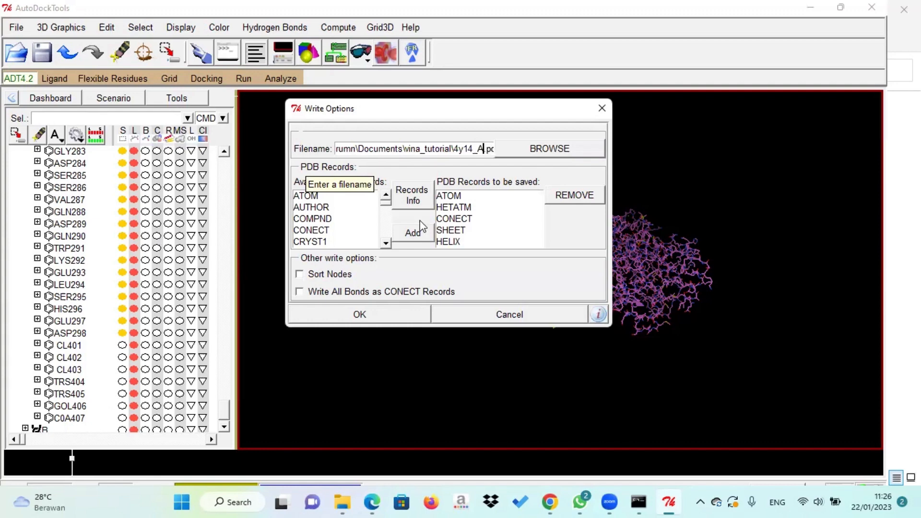
{"action": "left_click", "coordinate": [355, 315]}
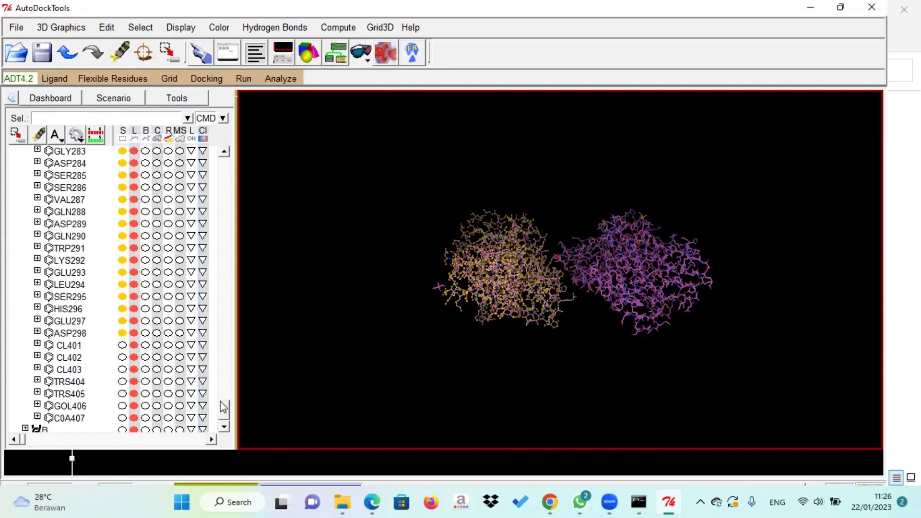
Clear the chain A selection and select only the C0A407 residue at the end of the chain.
{"action": "left_click_drag", "start_coordinate": [223, 407], "coordinate": [228, 156]}
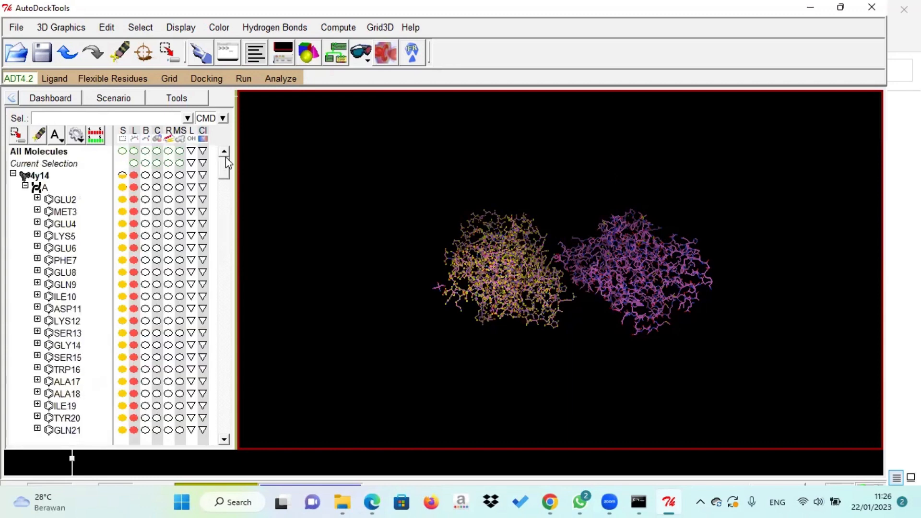
{"action": "left_click", "coordinate": [123, 187]}
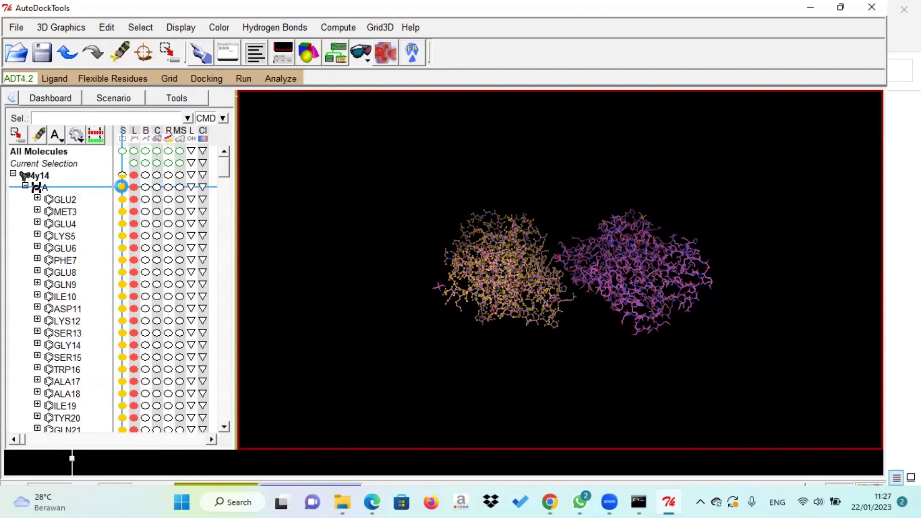
{"action": "left_click", "coordinate": [122, 187]}
{"action": "left_click_drag", "start_coordinate": [224, 175], "coordinate": [224, 434]}
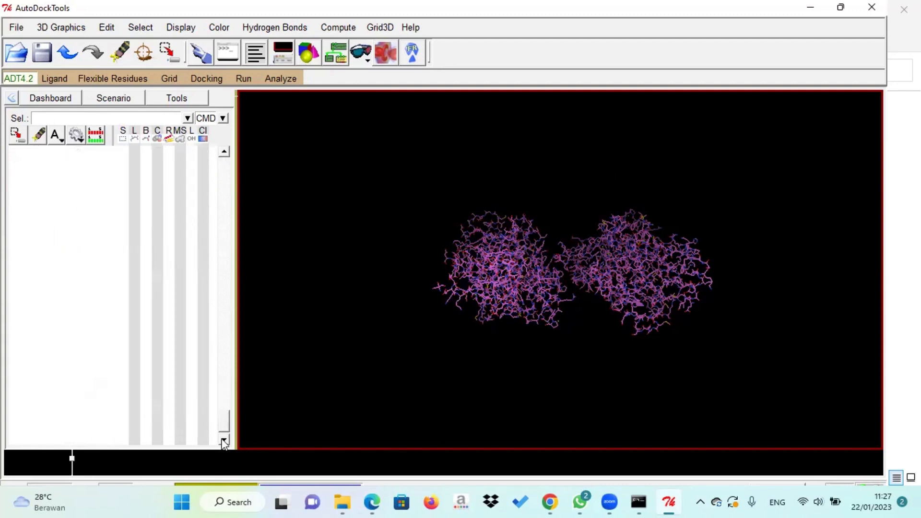
{"action": "scroll", "coordinate": [89, 373], "scroll_direction": "down", "scroll_amount": 1}
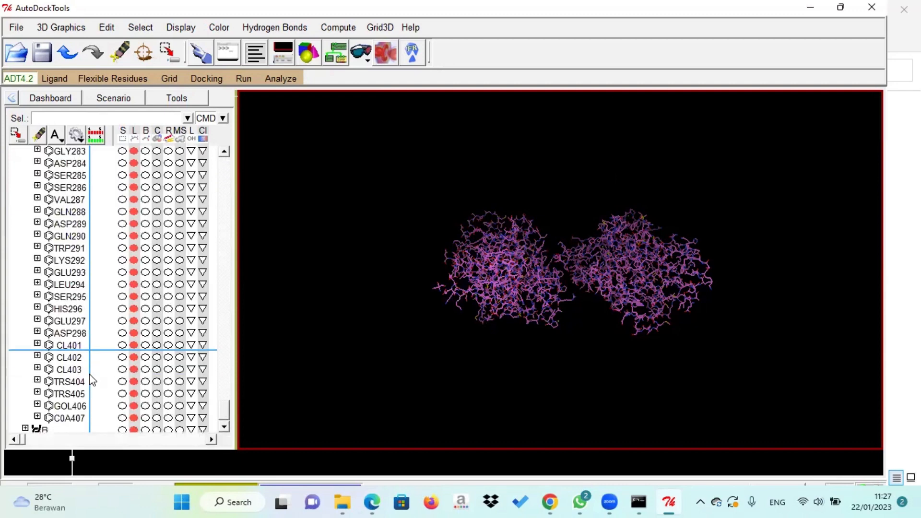
{"action": "left_click", "coordinate": [123, 419]}
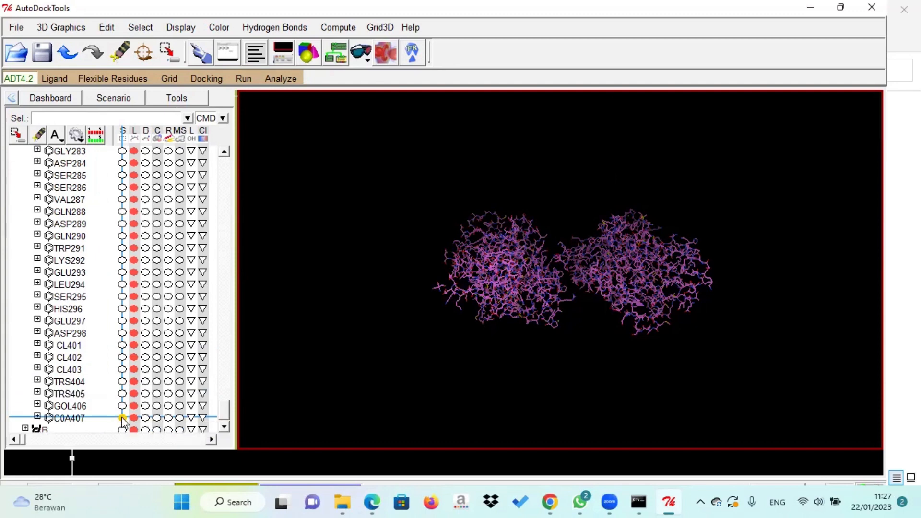
Write the selected C0A407 residue to a PDB file named C0A.pdb in the vina_tutorial folder.
{"action": "left_click", "coordinate": [17, 28]}
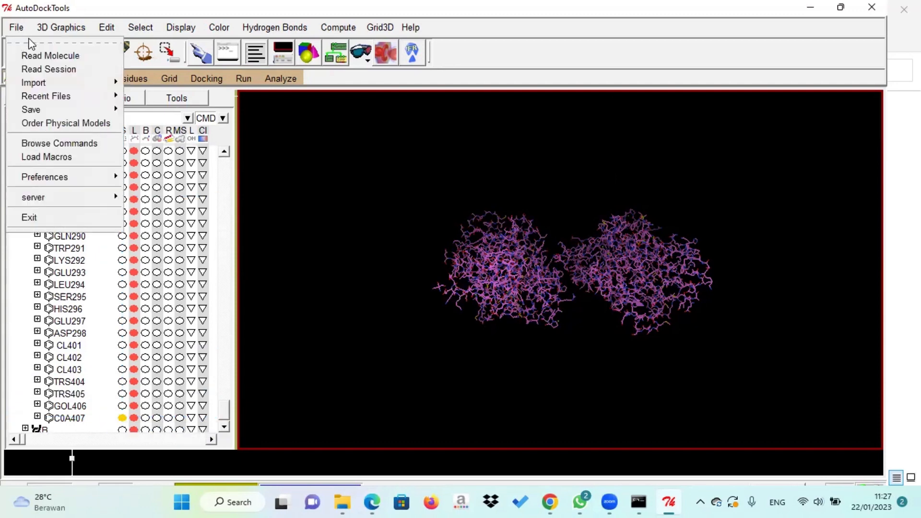
{"action": "mouse_move", "coordinate": [79, 110]}
{"action": "left_click", "coordinate": [147, 140]}
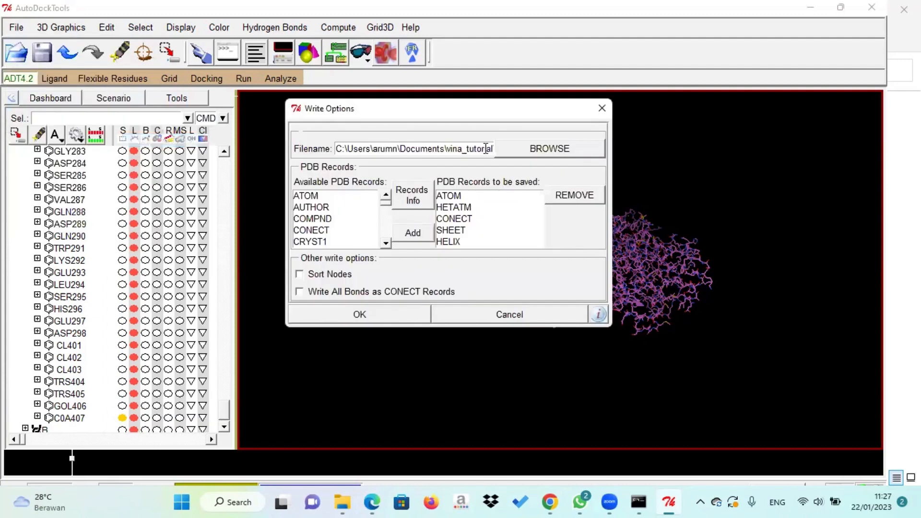
{"action": "left_click_drag", "start_coordinate": [486, 148], "coordinate": [456, 148]}
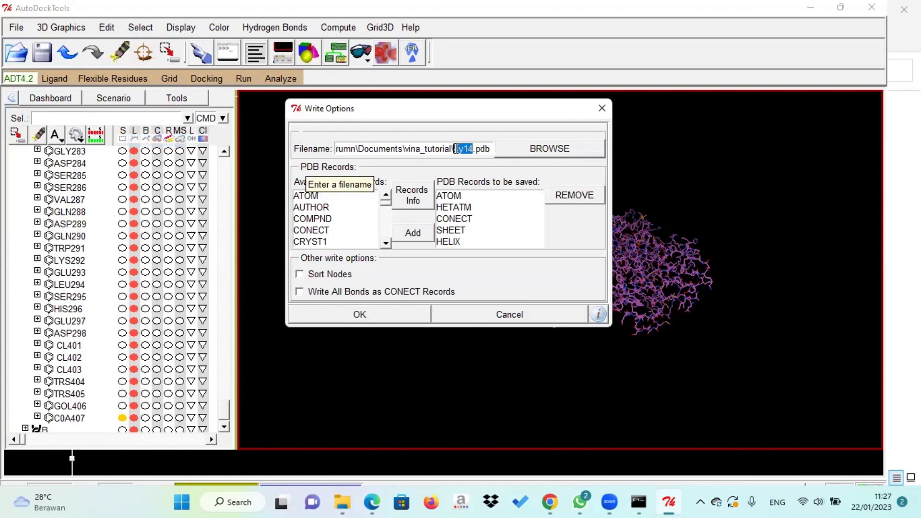
{"action": "type", "text": "cl"}
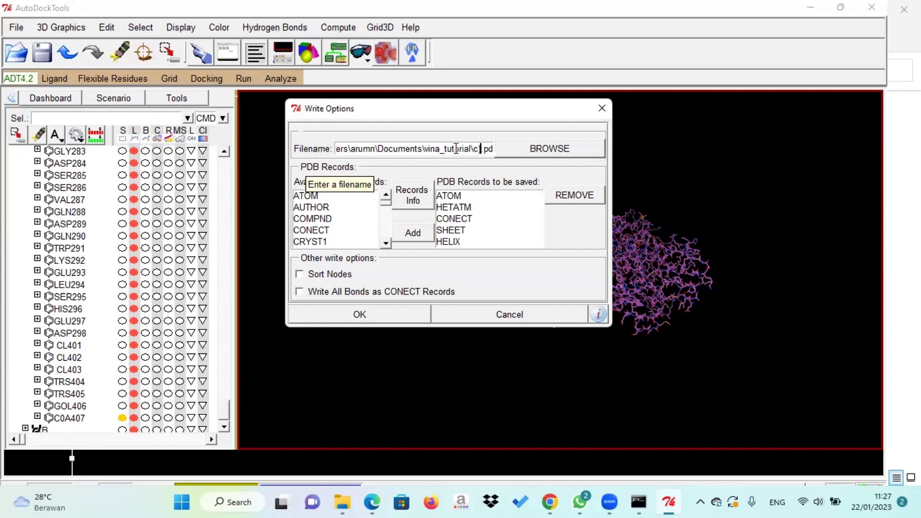
{"action": "key", "text": "BackSpace"}
{"action": "key", "text": "BackSpace"}
{"action": "type", "text": "C0A"}
{"action": "left_click", "coordinate": [329, 316]}
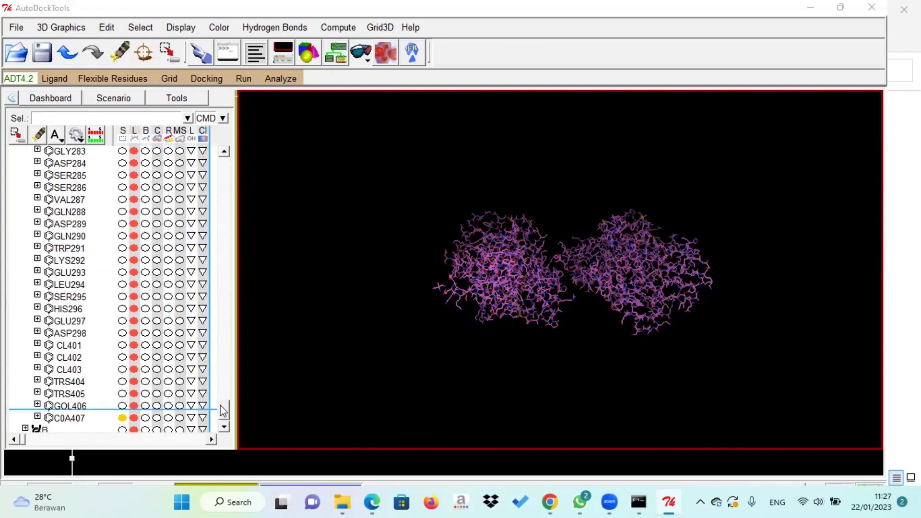
Collapse the chain A and 4y14 entries in the molecule tree and delete the 4y14 molecule from the viewer.
{"action": "left_click_drag", "start_coordinate": [223, 408], "coordinate": [220, 170]}
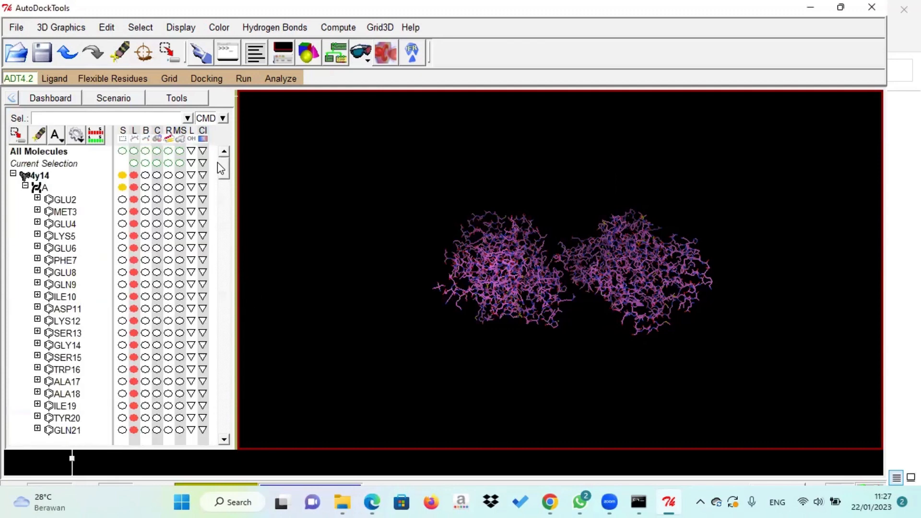
{"action": "left_click", "coordinate": [25, 187]}
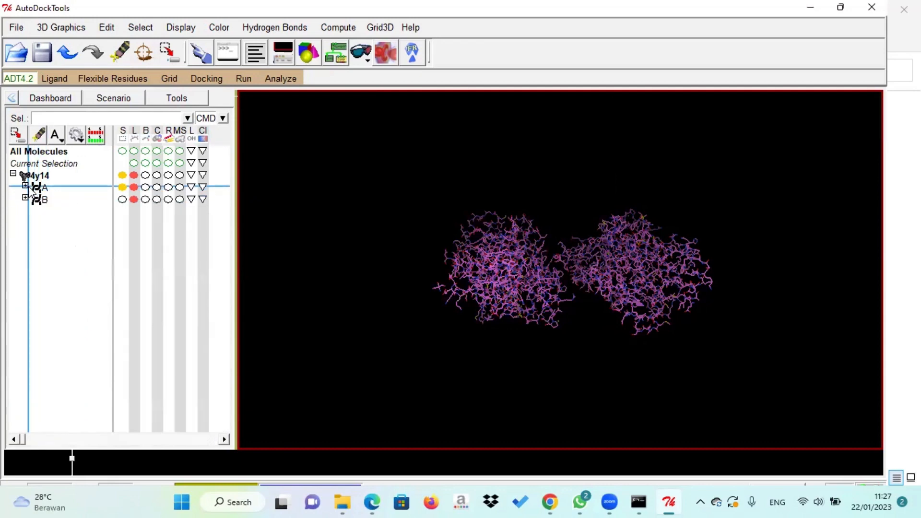
{"action": "double_click", "coordinate": [48, 176]}
{"action": "left_click", "coordinate": [49, 176]}
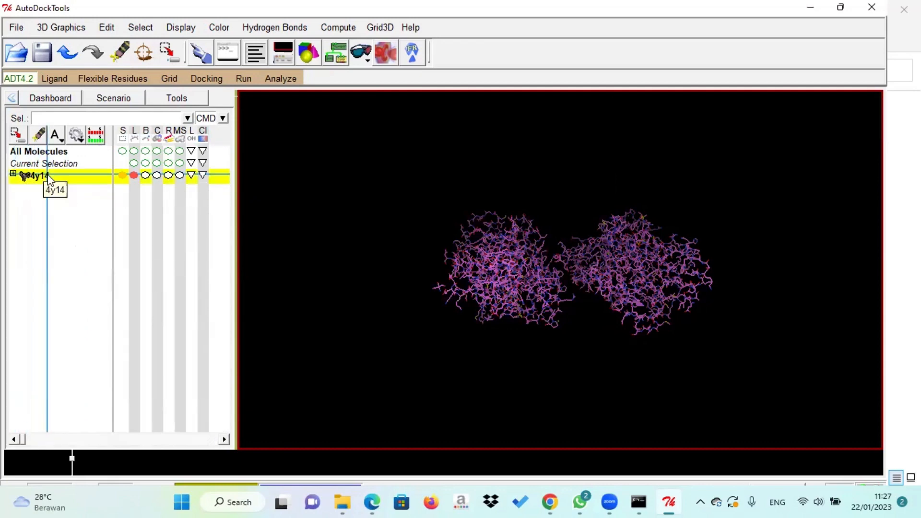
{"action": "right_click", "coordinate": [50, 176]}
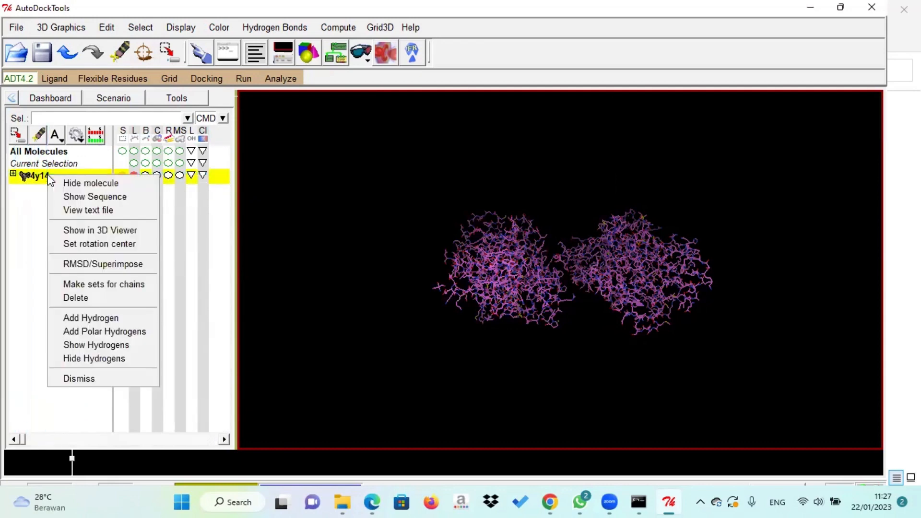
{"action": "left_click", "coordinate": [57, 296]}
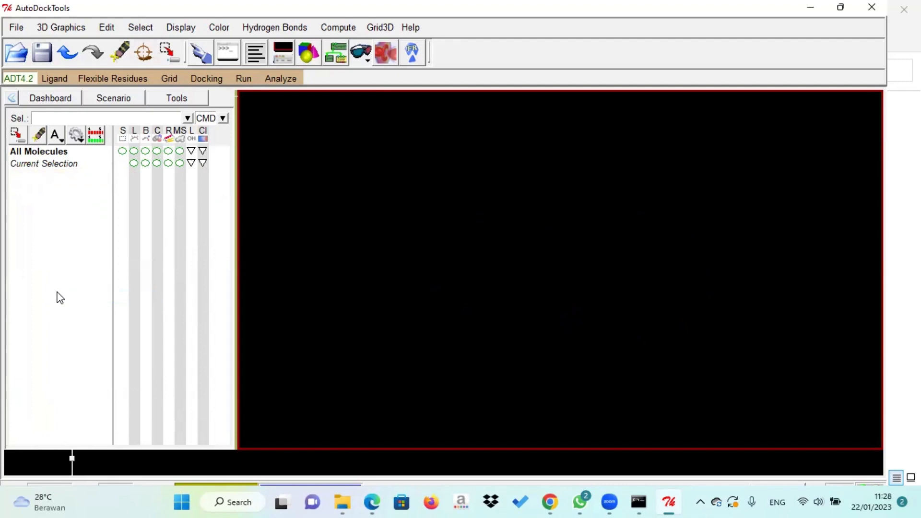
Read the 4y14_A molecule from the vina_tutorial folder into the viewer.
{"action": "left_click", "coordinate": [15, 27]}
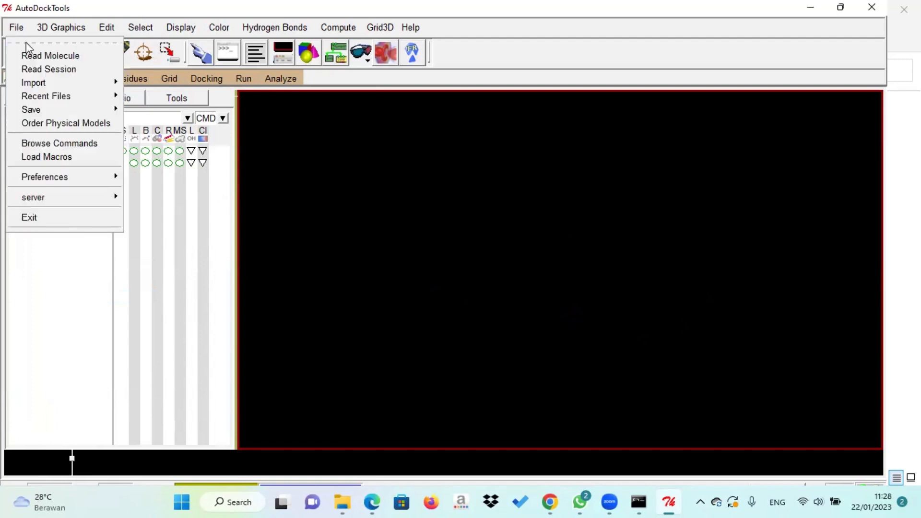
{"action": "left_click", "coordinate": [30, 55]}
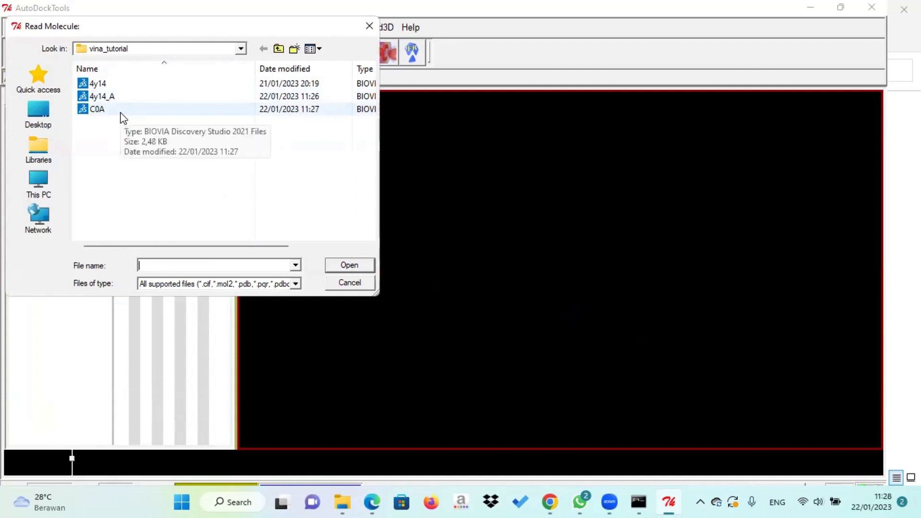
{"action": "left_click", "coordinate": [123, 99]}
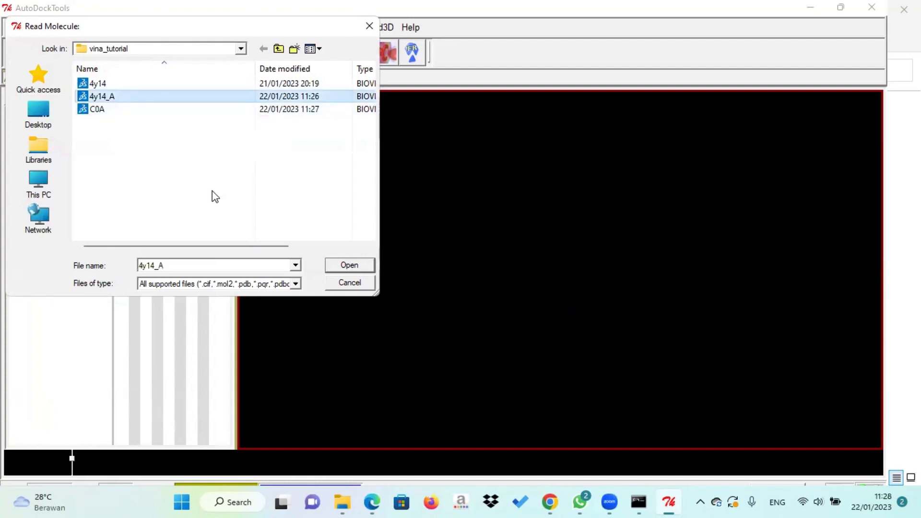
{"action": "left_click", "coordinate": [338, 266]}
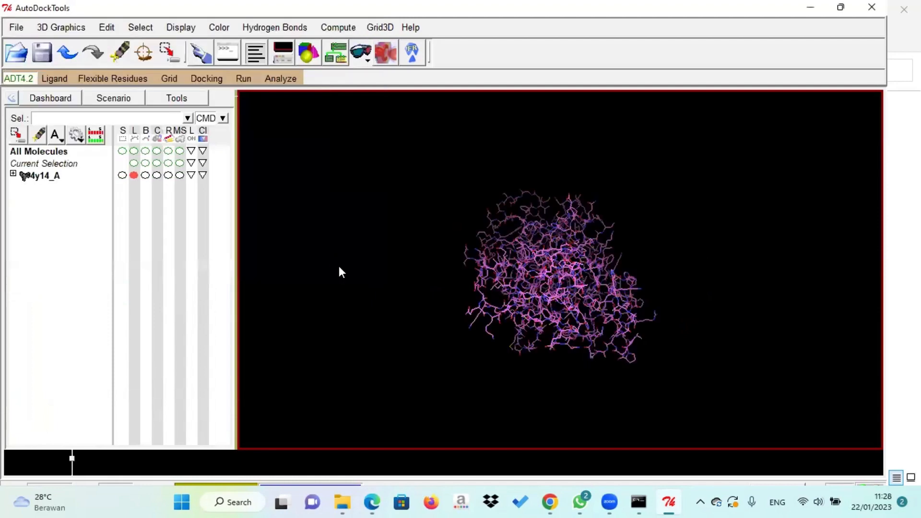
{"action": "left_click_drag", "start_coordinate": [521, 285], "coordinate": [413, 232]}
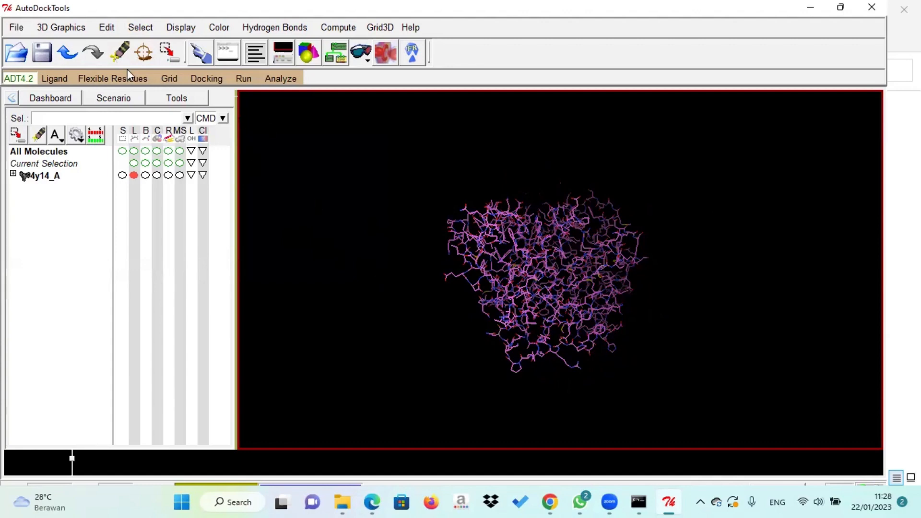
Add polar-only hydrogens to 4y14_A using the noBondOrder method, with atoms renumbered to include the new hydrogens.
{"action": "left_click", "coordinate": [110, 27]}
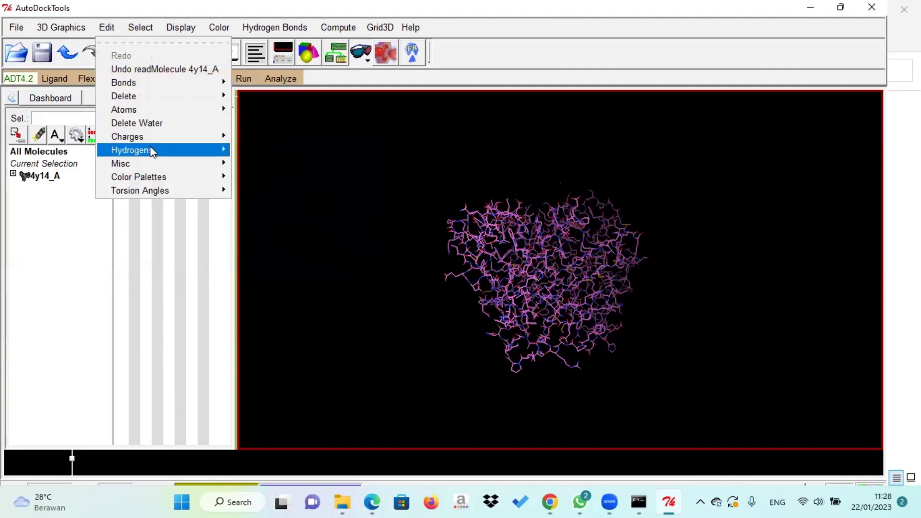
{"action": "mouse_move", "coordinate": [152, 152]}
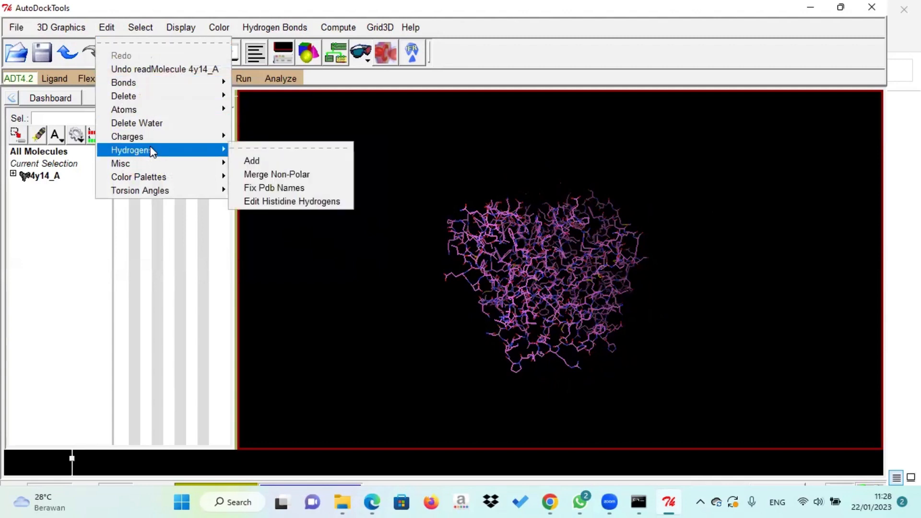
{"action": "left_click", "coordinate": [252, 160]}
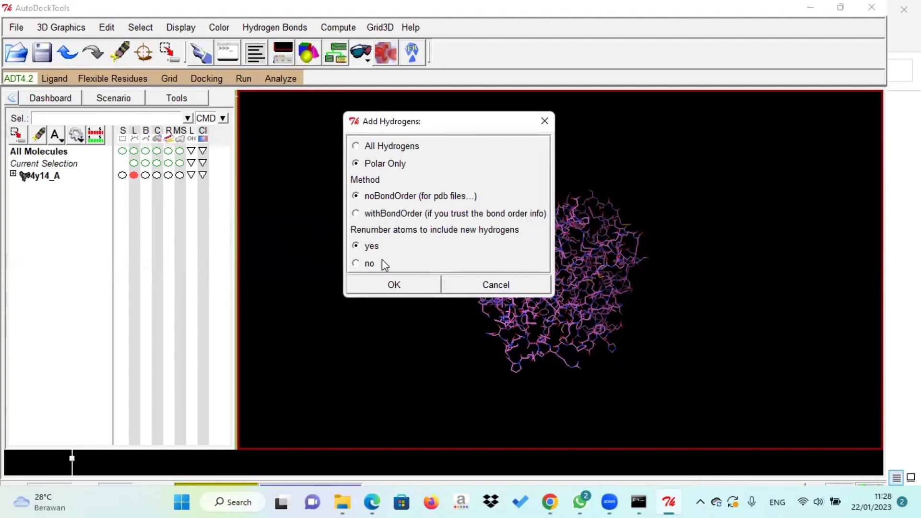
{"action": "left_click", "coordinate": [385, 282]}
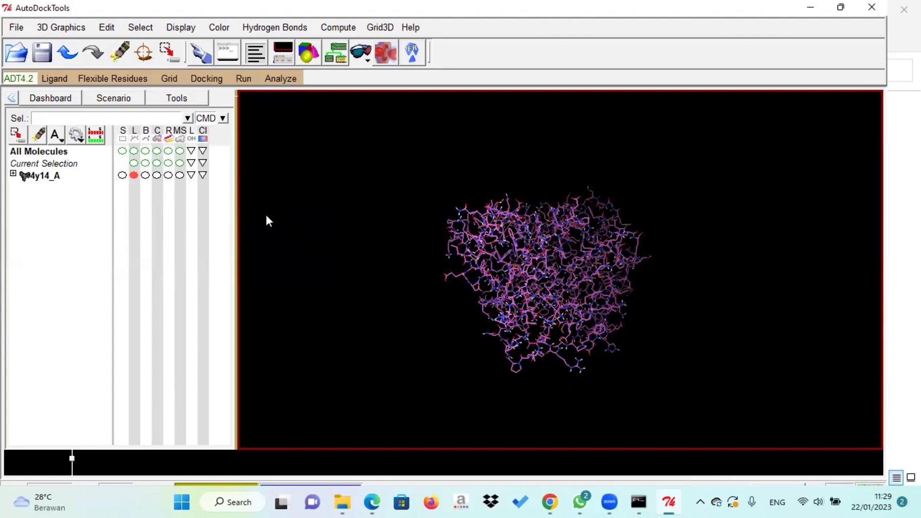
Compute Gasteiger charges for the 4y14_A protein and dismiss the charge summary.
{"action": "left_click", "coordinate": [107, 28]}
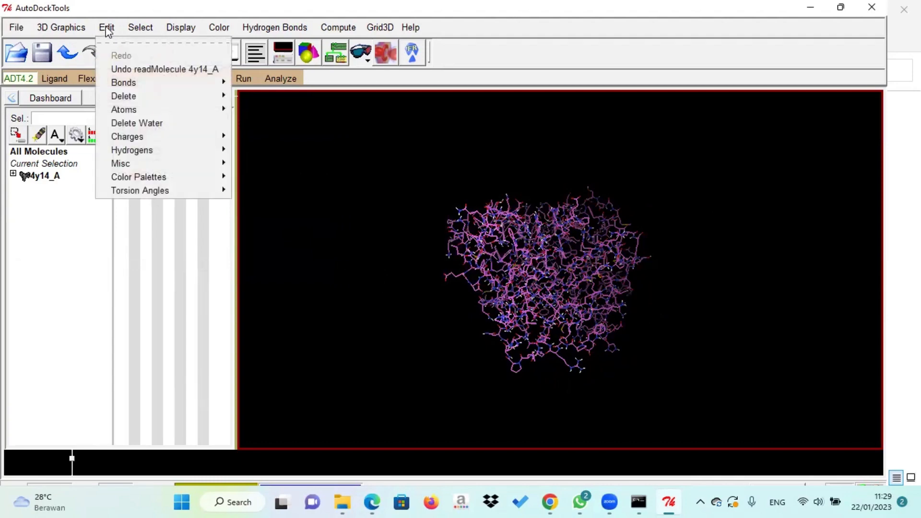
{"action": "mouse_move", "coordinate": [152, 136]}
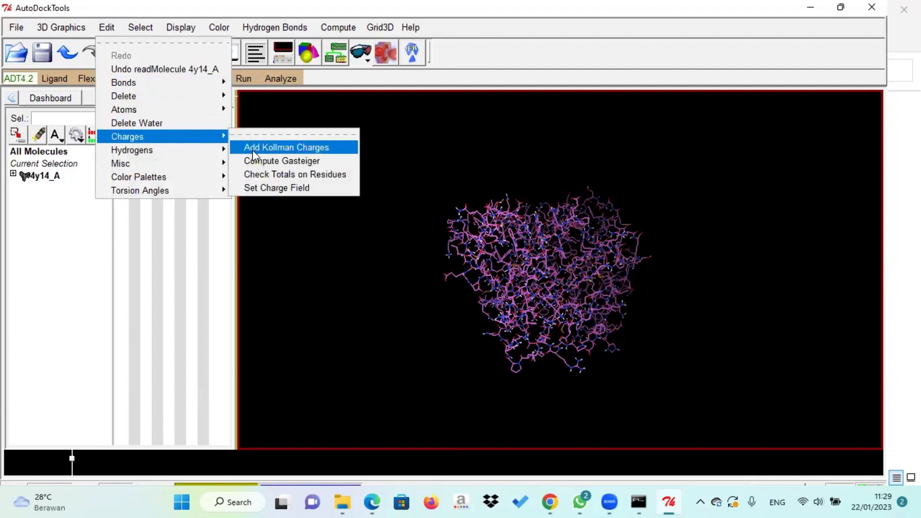
{"action": "left_click", "coordinate": [265, 161]}
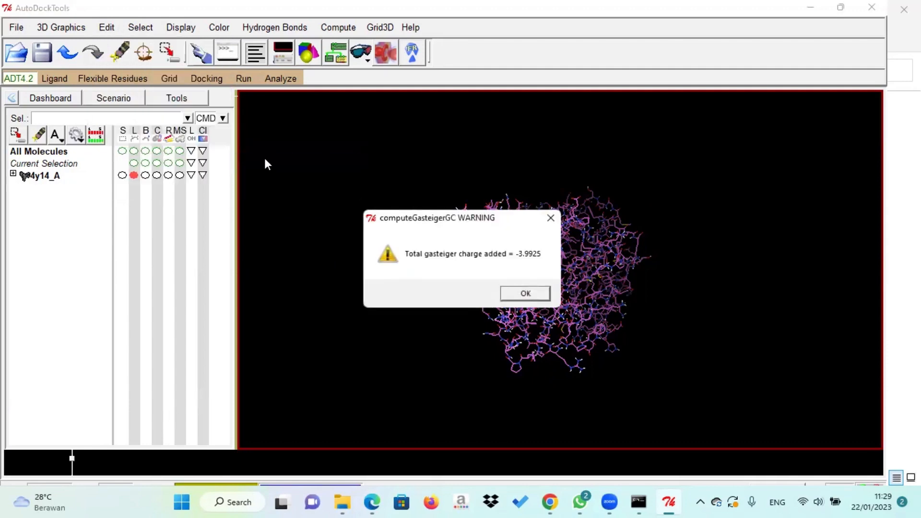
{"action": "left_click", "coordinate": [525, 295]}
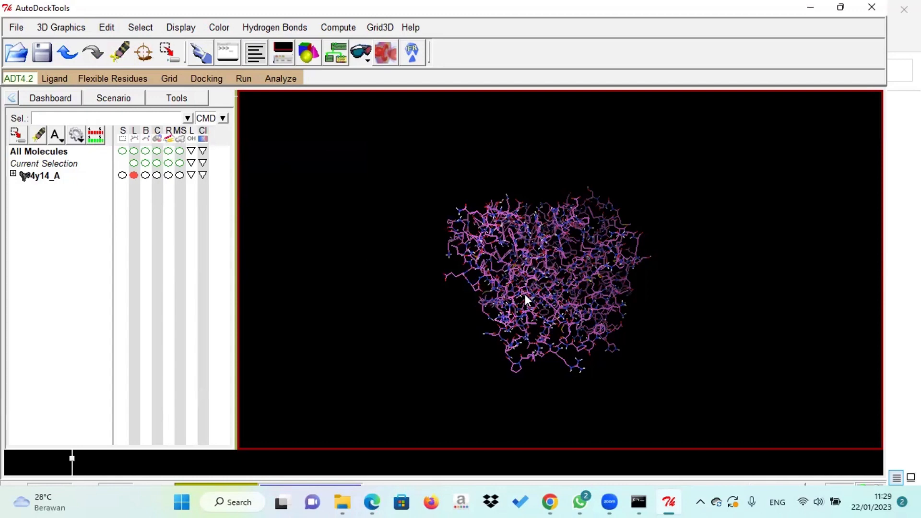
Choose 4y14_A as the grid macromolecule and accept the initialization notice.
{"action": "left_click", "coordinate": [168, 80]}
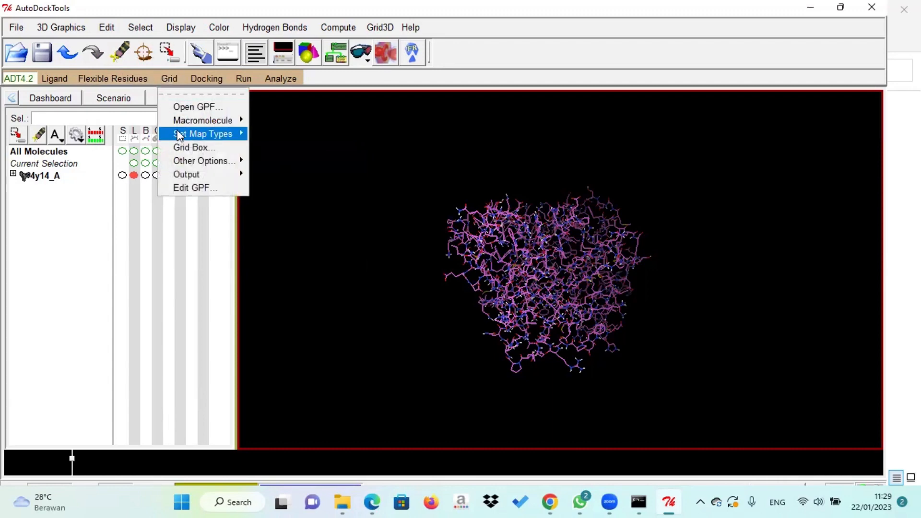
{"action": "mouse_move", "coordinate": [179, 122]}
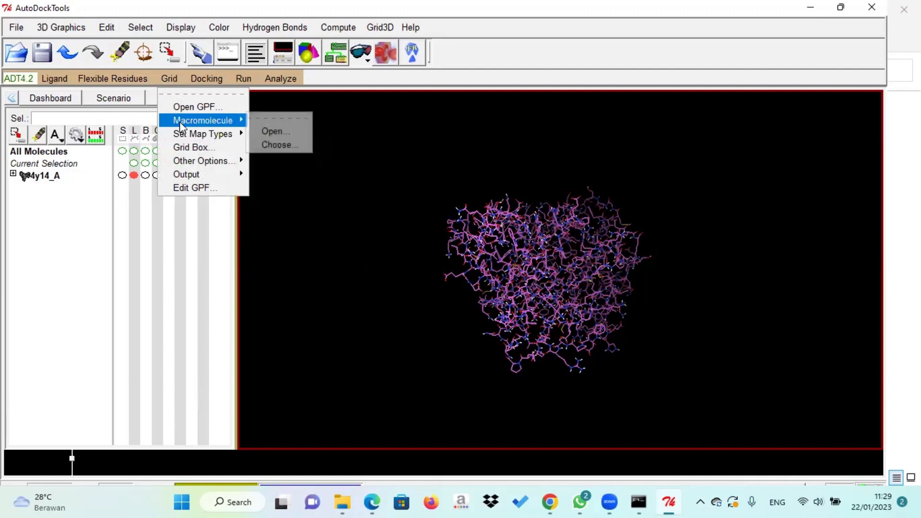
{"action": "left_click", "coordinate": [271, 143]}
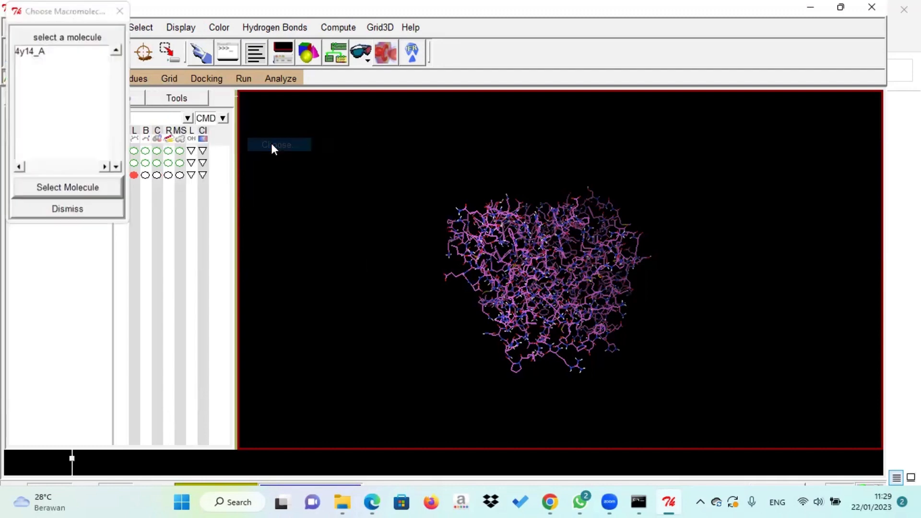
{"action": "left_click", "coordinate": [30, 51]}
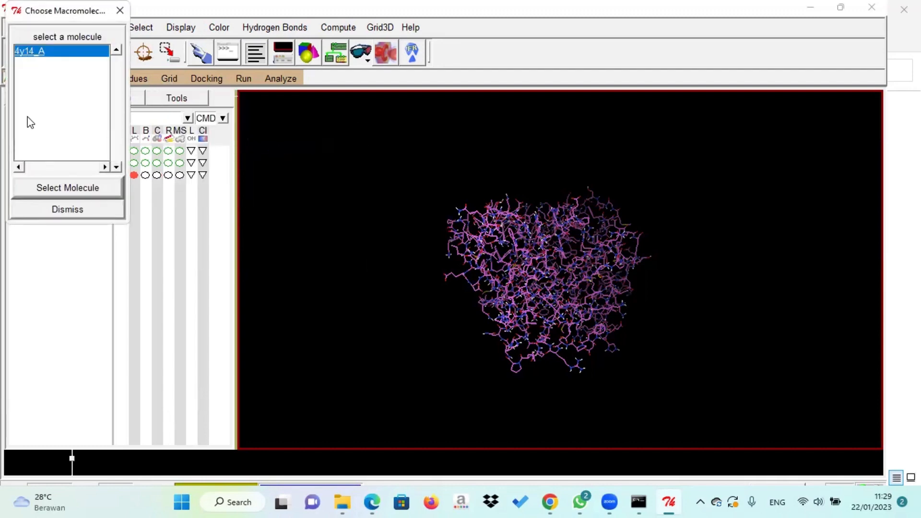
{"action": "left_click", "coordinate": [46, 190]}
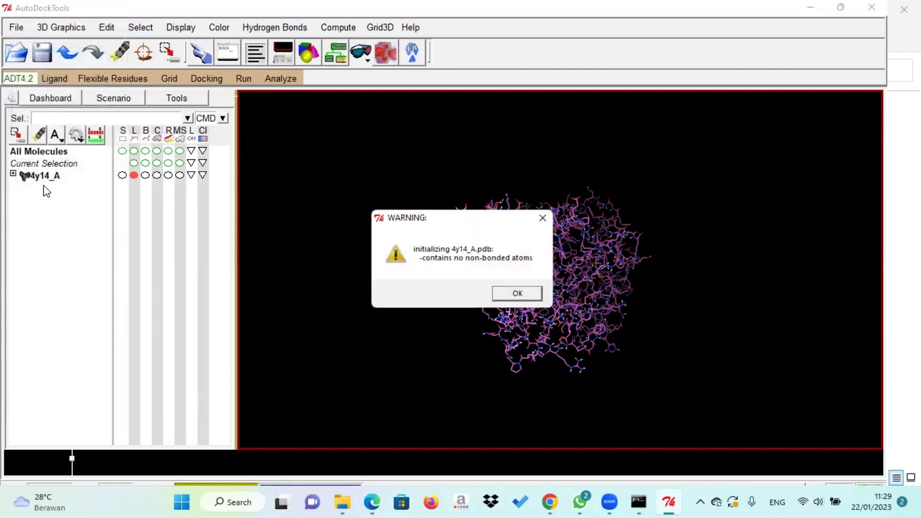
{"action": "left_click", "coordinate": [518, 293]}
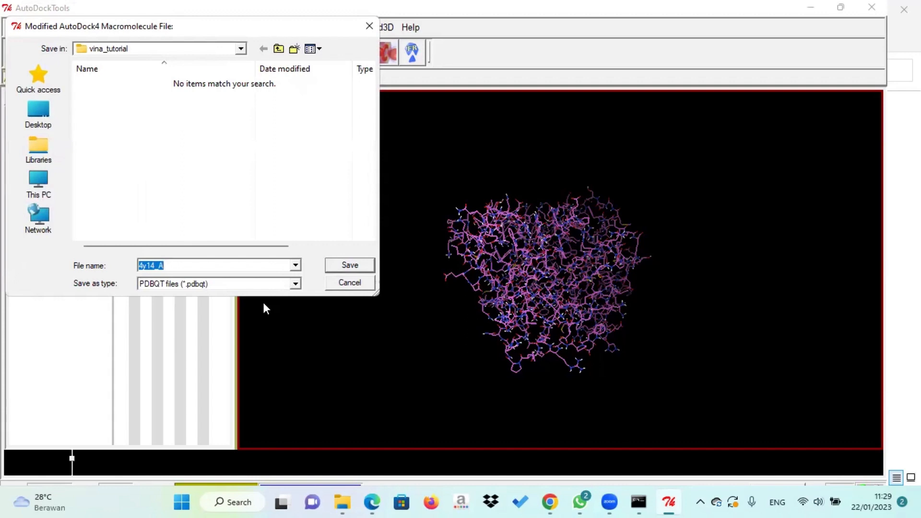
Save the prepared macromolecule as 4y14_A.pdbqt in the vina_tutorial folder.
{"action": "left_click", "coordinate": [211, 268]}
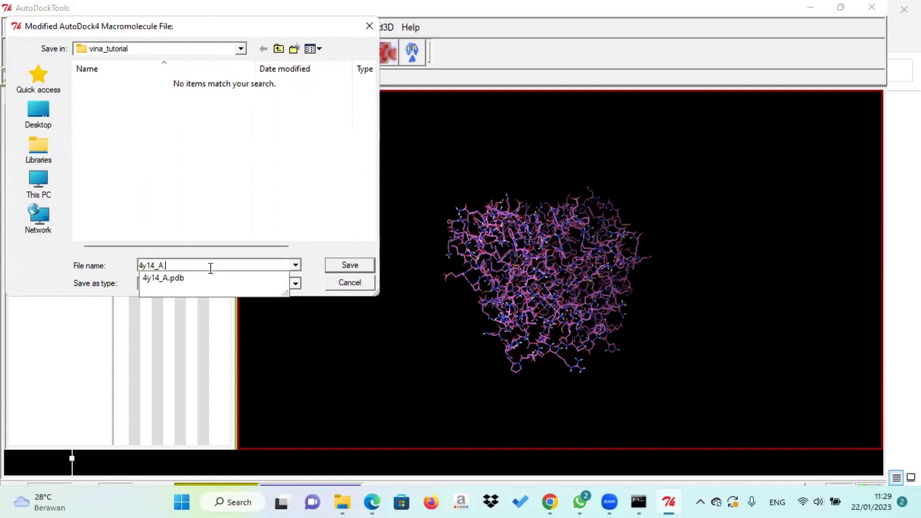
{"action": "type", "text": ".pdbqt"}
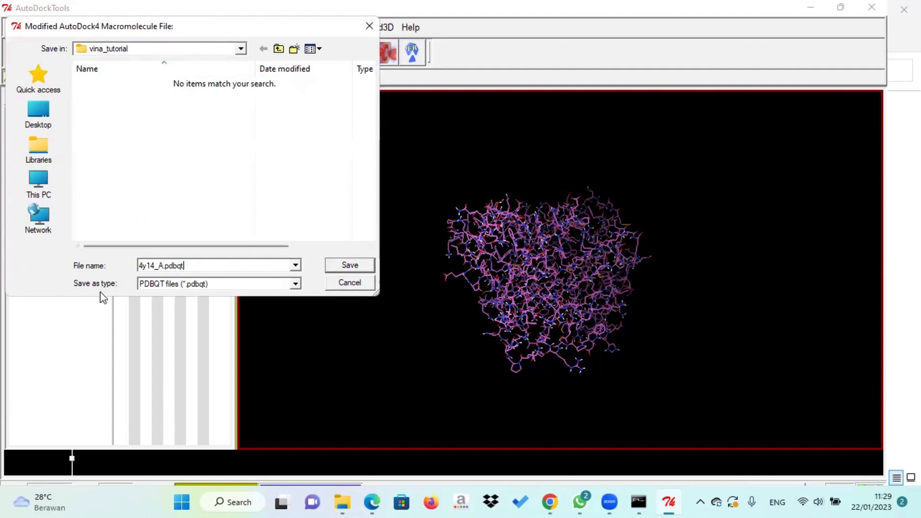
{"action": "left_click", "coordinate": [339, 270]}
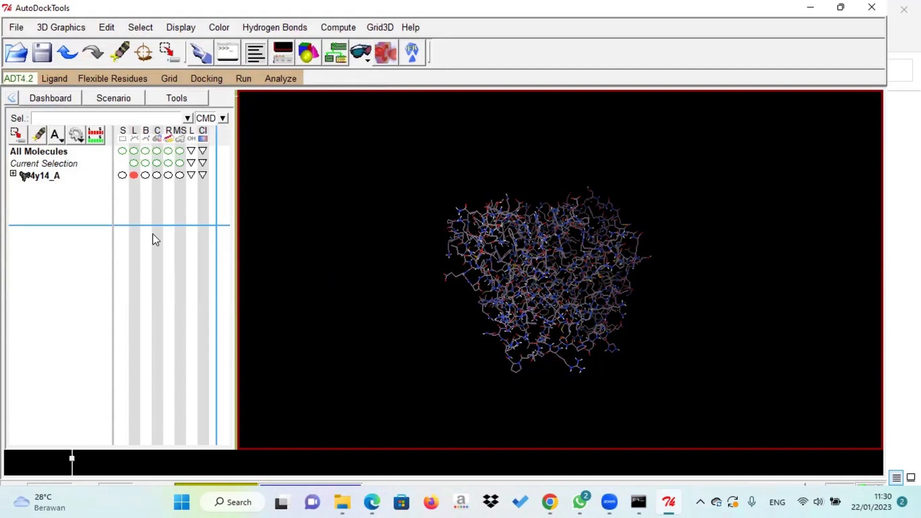
Open the C0A file from the vina_tutorial folder as the ligand, listing all file types, and accept its setup summary.
{"action": "left_click", "coordinate": [40, 73]}
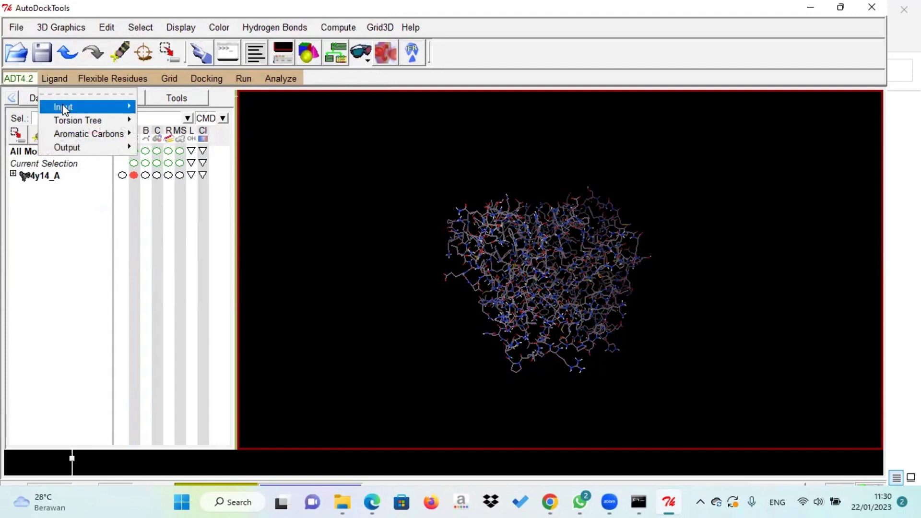
{"action": "mouse_move", "coordinate": [123, 110]}
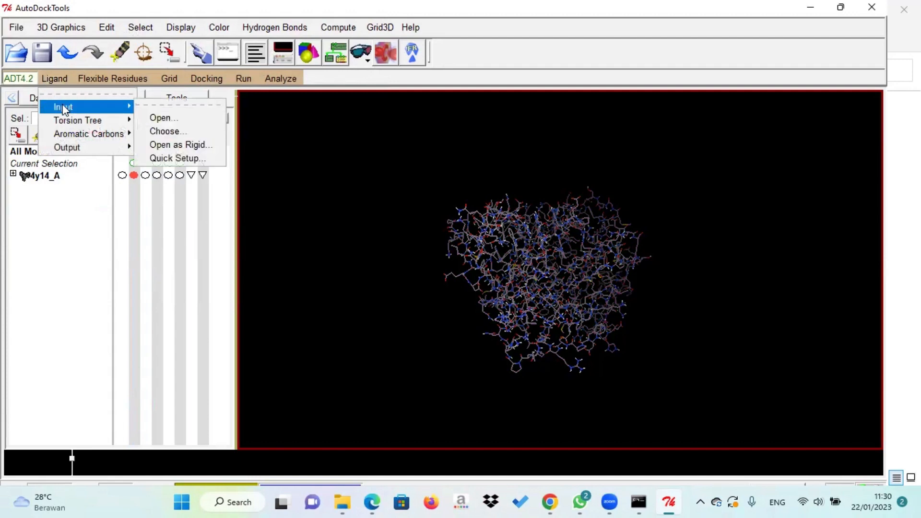
{"action": "left_click", "coordinate": [156, 118]}
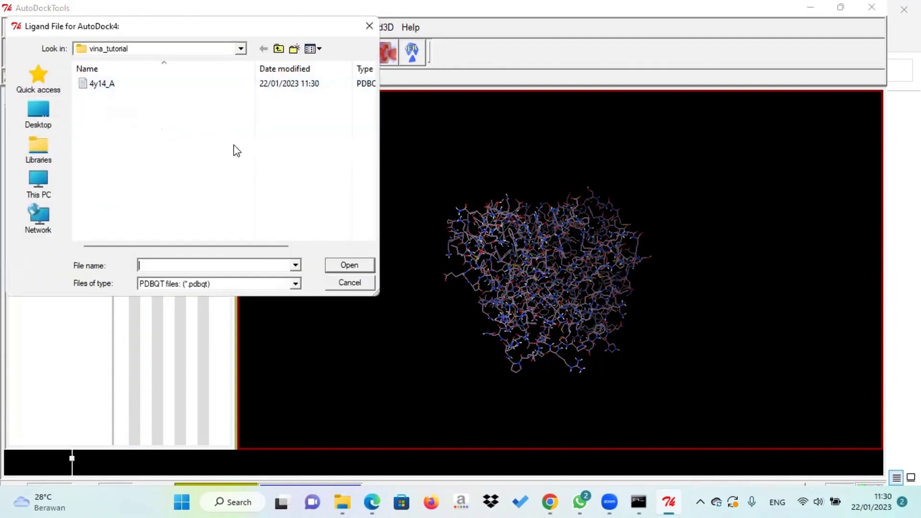
{"action": "left_click", "coordinate": [294, 284]}
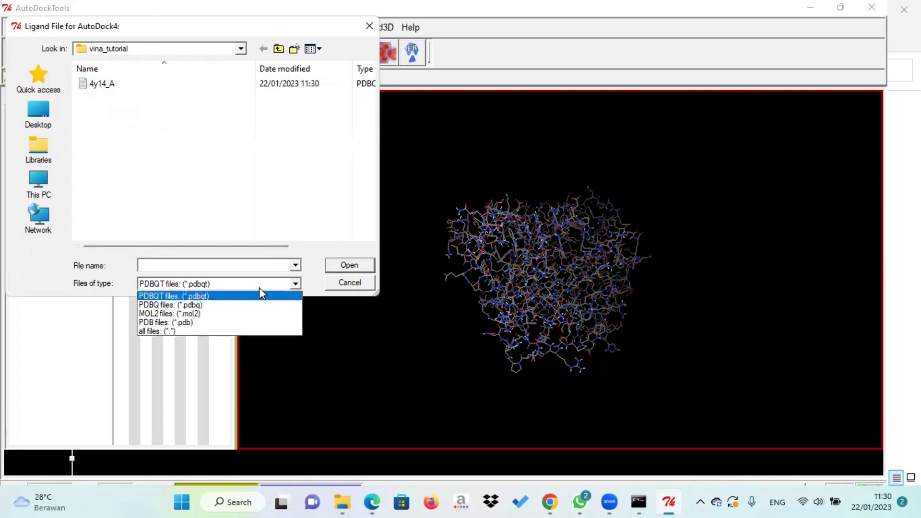
{"action": "left_click", "coordinate": [186, 331]}
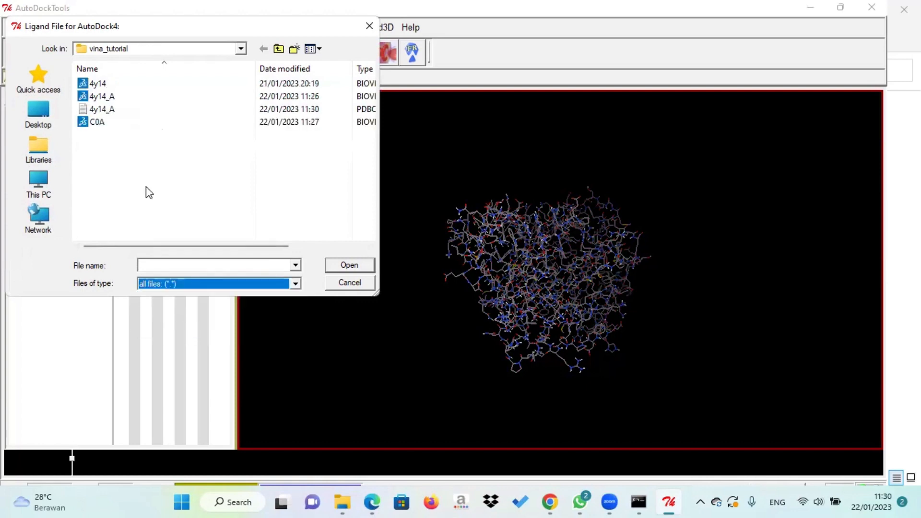
{"action": "left_click", "coordinate": [141, 122]}
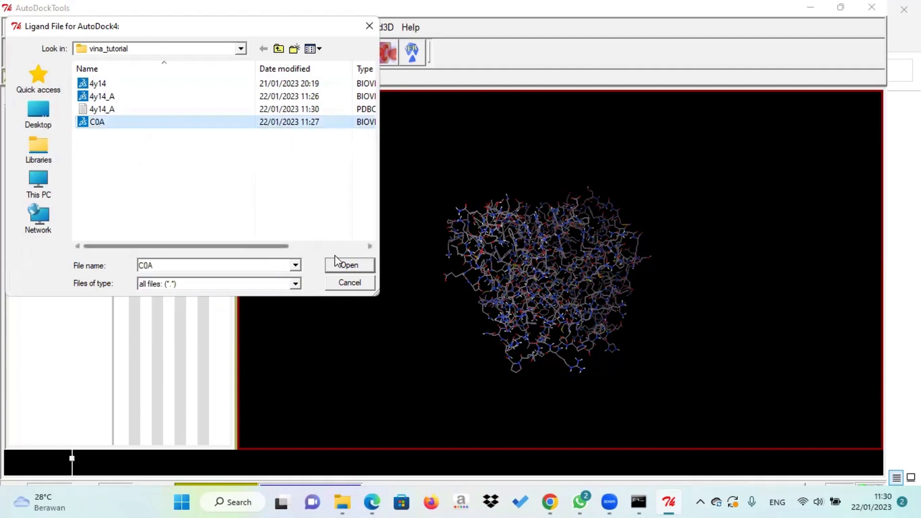
{"action": "left_click", "coordinate": [346, 267]}
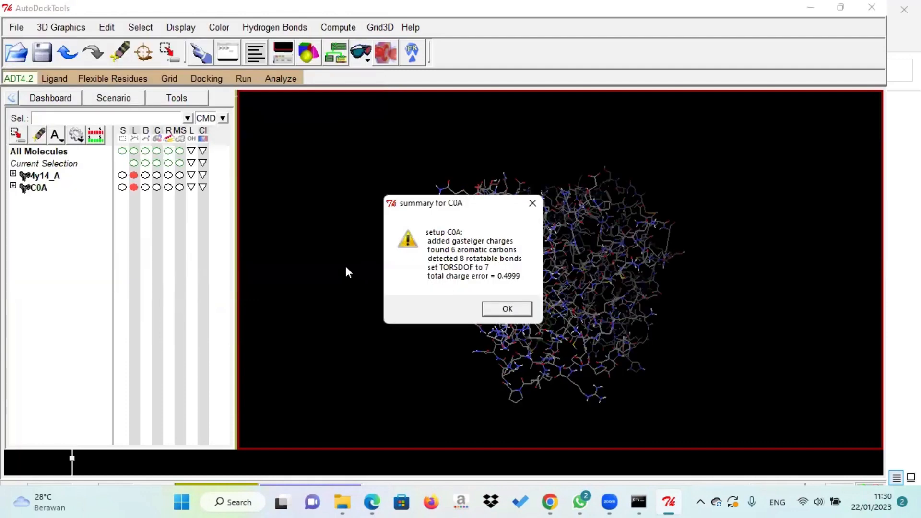
{"action": "left_click", "coordinate": [509, 309]}
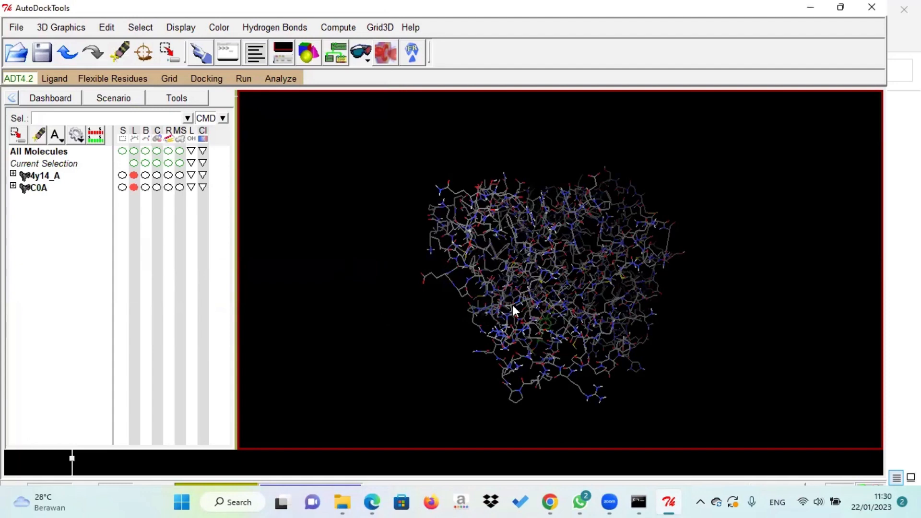
Hide the line representation of 4y14_A to isolate the C0A ligand in the viewer.
{"action": "left_click", "coordinate": [134, 175]}
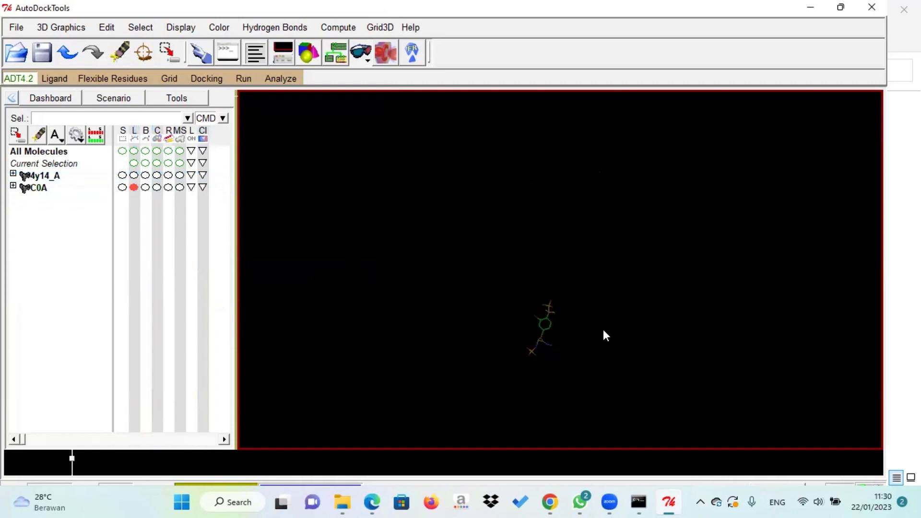
{"action": "scroll", "coordinate": [603, 330], "scroll_direction": "up", "scroll_amount": 5}
{"action": "left_click_drag", "start_coordinate": [525, 390], "coordinate": [651, 255]}
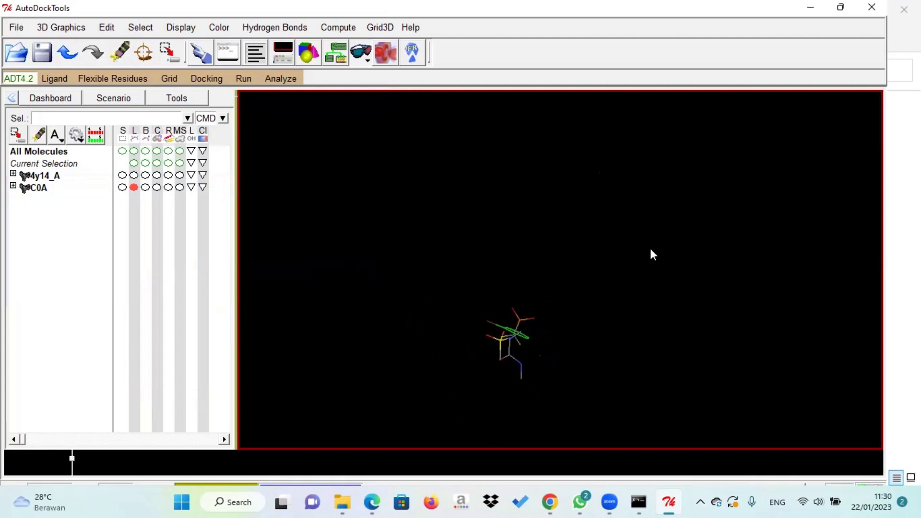
{"action": "left_click_drag", "start_coordinate": [545, 298], "coordinate": [669, 261]}
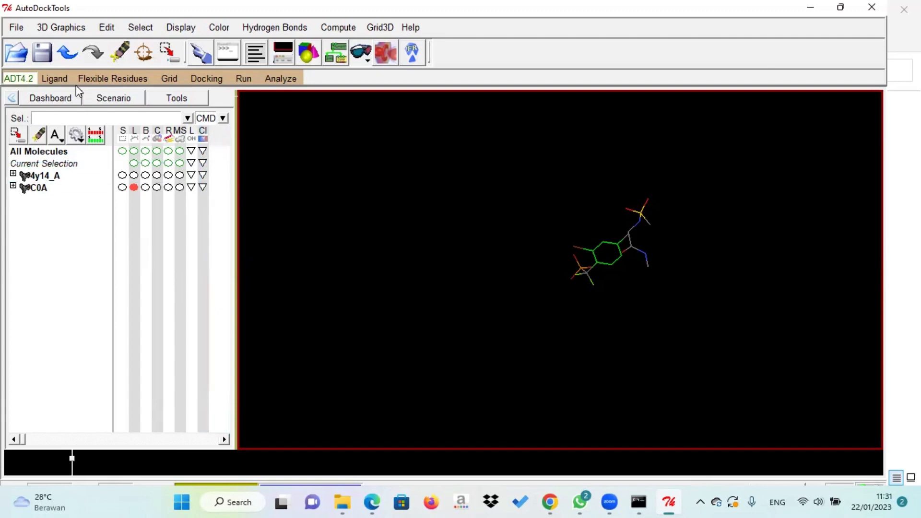
Display the C0A ligand's rotatable bonds in the torsion chooser and accept the torsions as they are.
{"action": "left_click", "coordinate": [54, 78]}
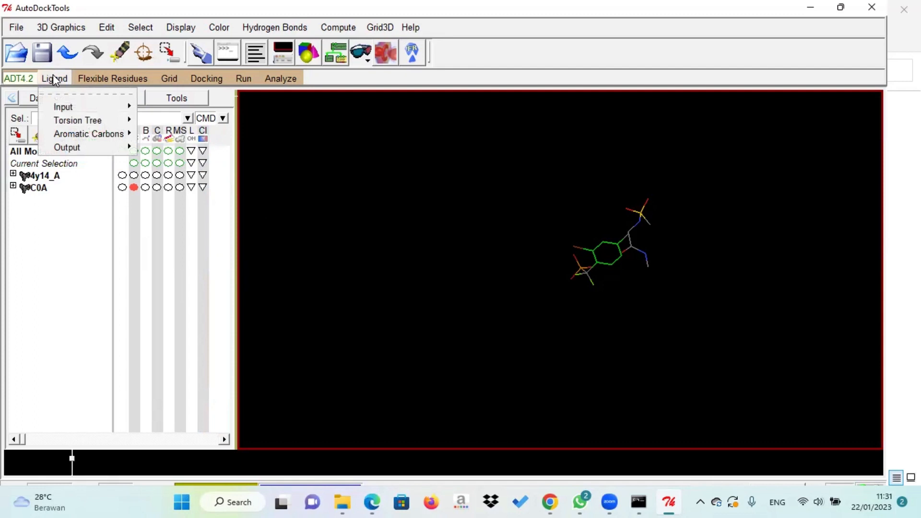
{"action": "mouse_move", "coordinate": [78, 126]}
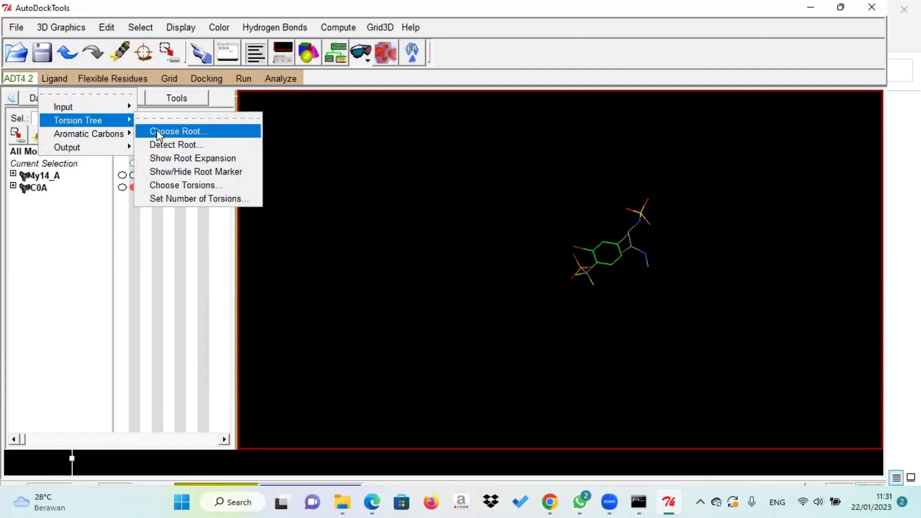
{"action": "left_click", "coordinate": [163, 185]}
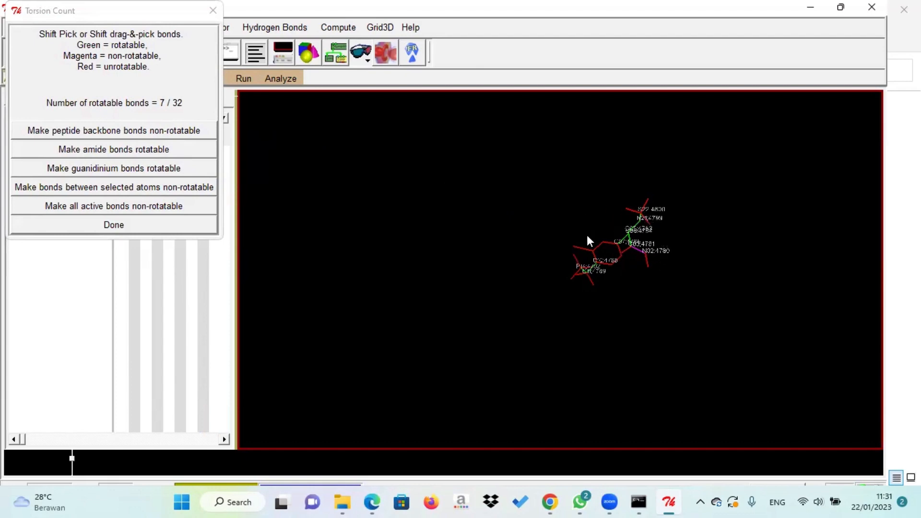
{"action": "left_click", "coordinate": [133, 219]}
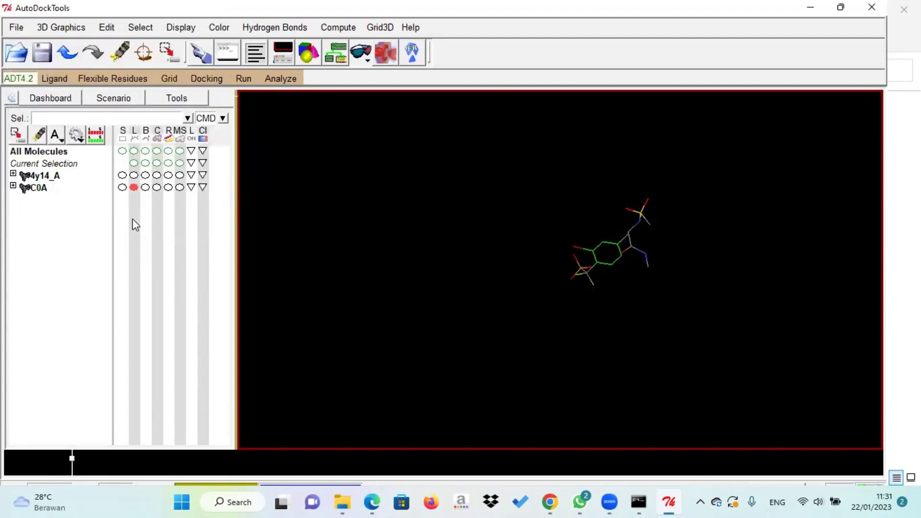
Check the number of active torsions set for the C0A ligand, leaving the torsion settings as they are.
{"action": "left_click", "coordinate": [60, 80]}
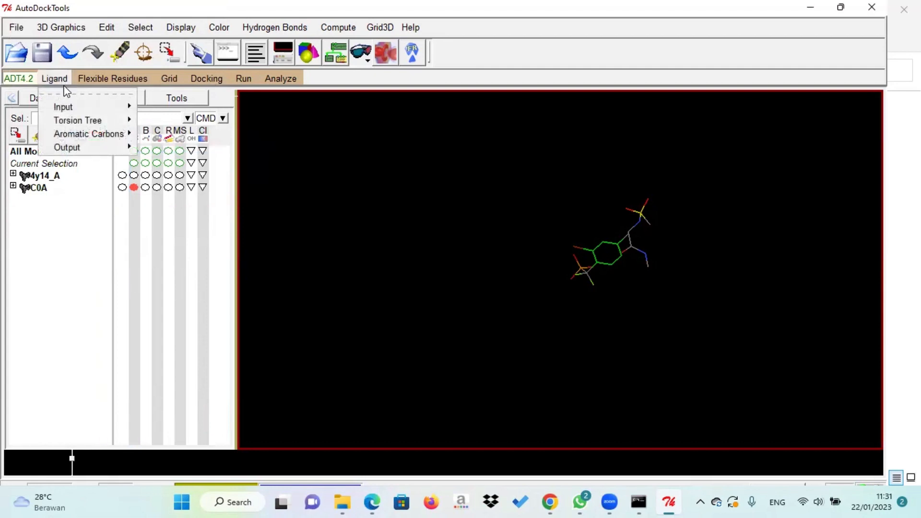
{"action": "mouse_move", "coordinate": [75, 121]}
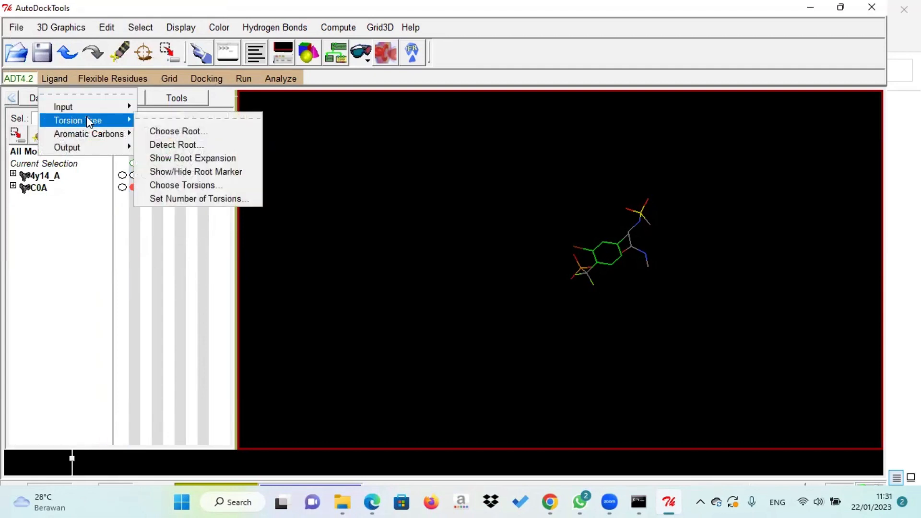
{"action": "left_click", "coordinate": [186, 200]}
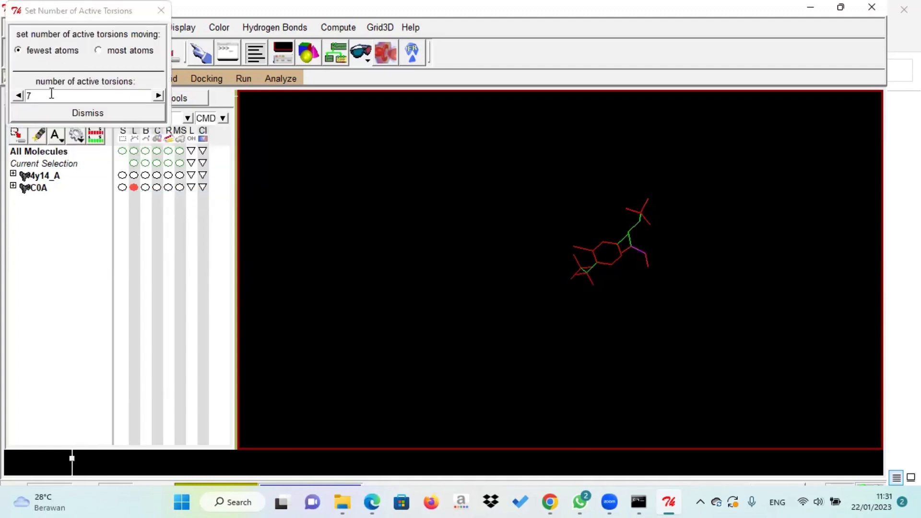
{"action": "left_click", "coordinate": [88, 116]}
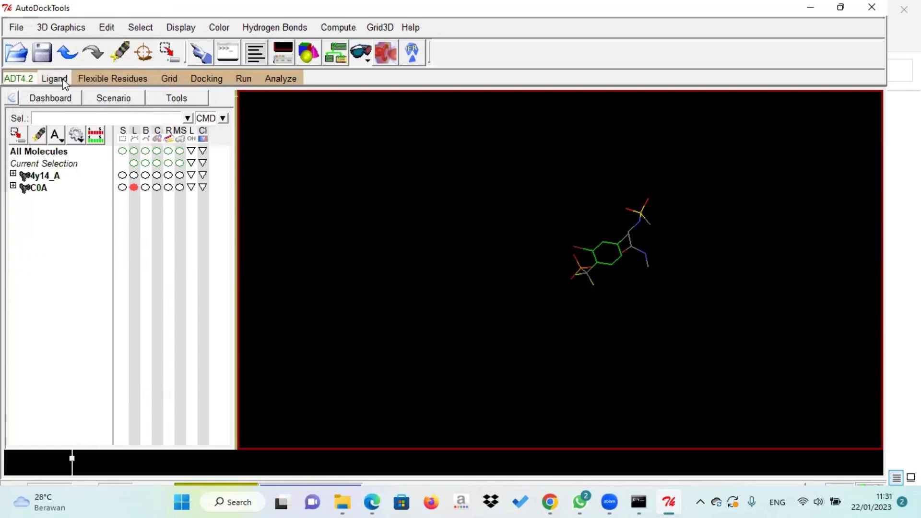
Save the prepared ligand as C0A.pdbqt in the vina_tutorial folder.
{"action": "left_click", "coordinate": [64, 82]}
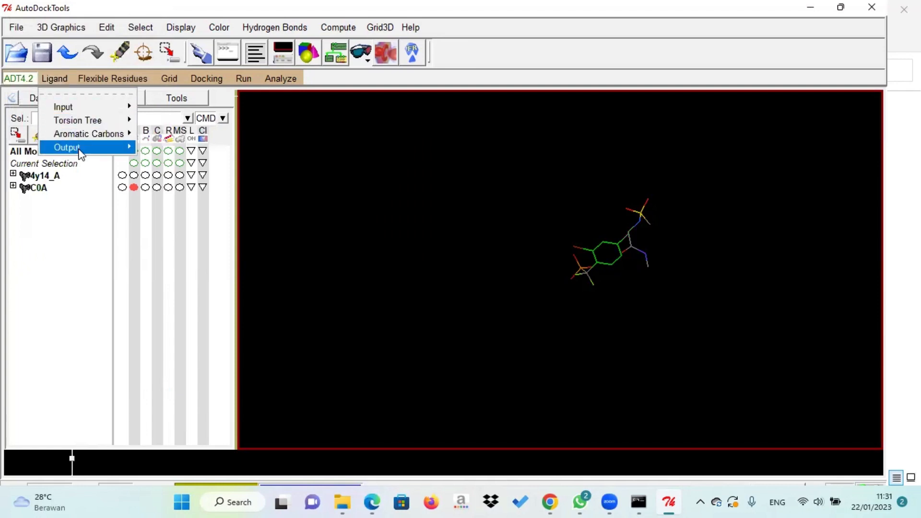
{"action": "mouse_move", "coordinate": [80, 153]}
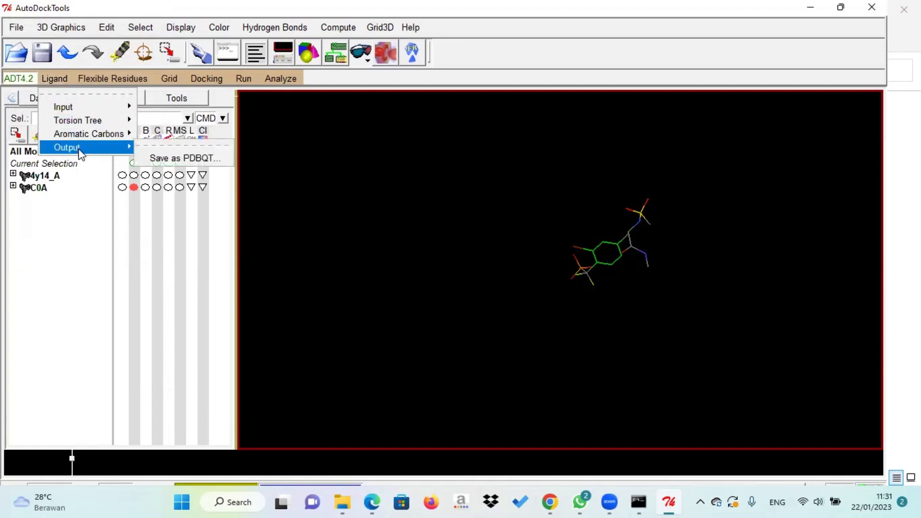
{"action": "left_click", "coordinate": [168, 158]}
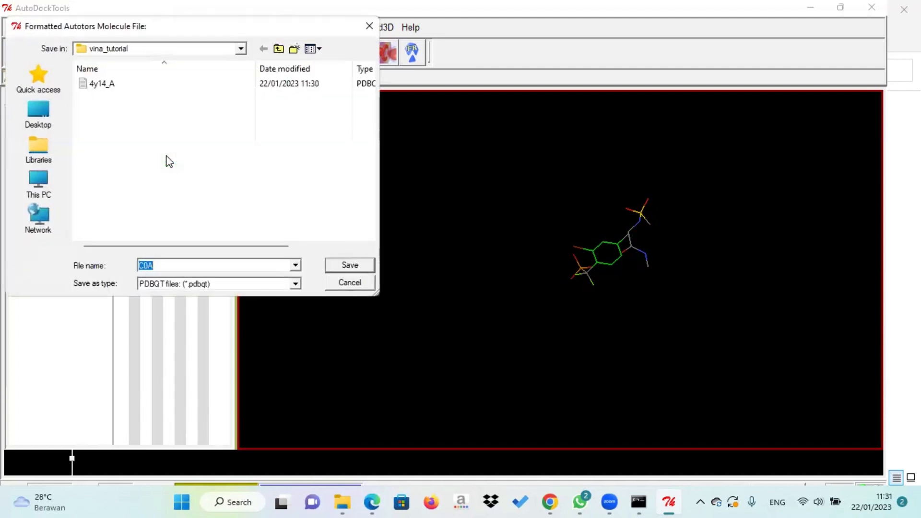
{"action": "left_click", "coordinate": [187, 269]}
{"action": "type", "text": ".pdbqt"}
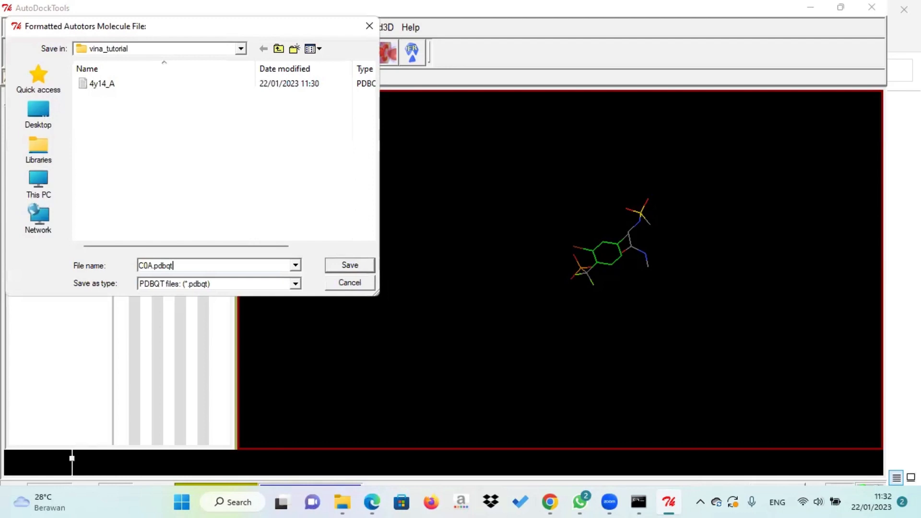
{"action": "left_click", "coordinate": [357, 267]}
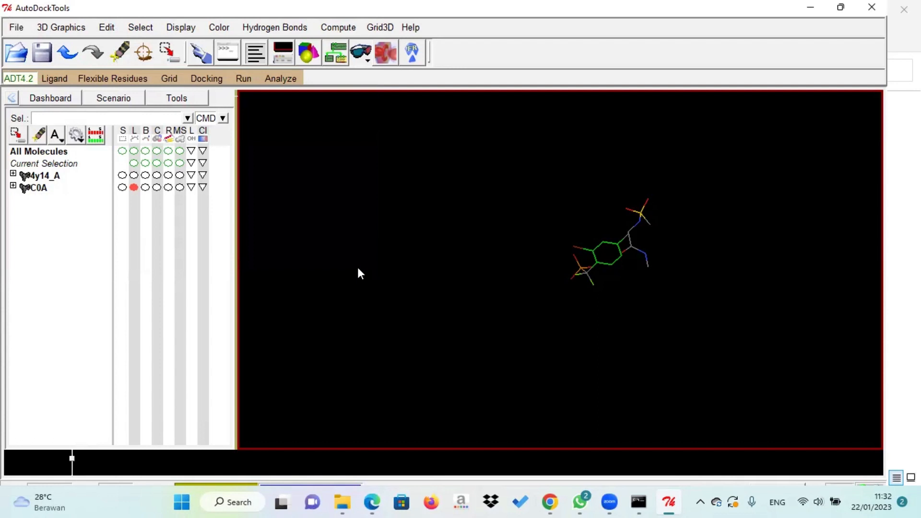
Choose C0A as the ligand for the grid map types and accept the charge warning.
{"action": "left_click", "coordinate": [485, 492]}
{"action": "left_click", "coordinate": [179, 78]}
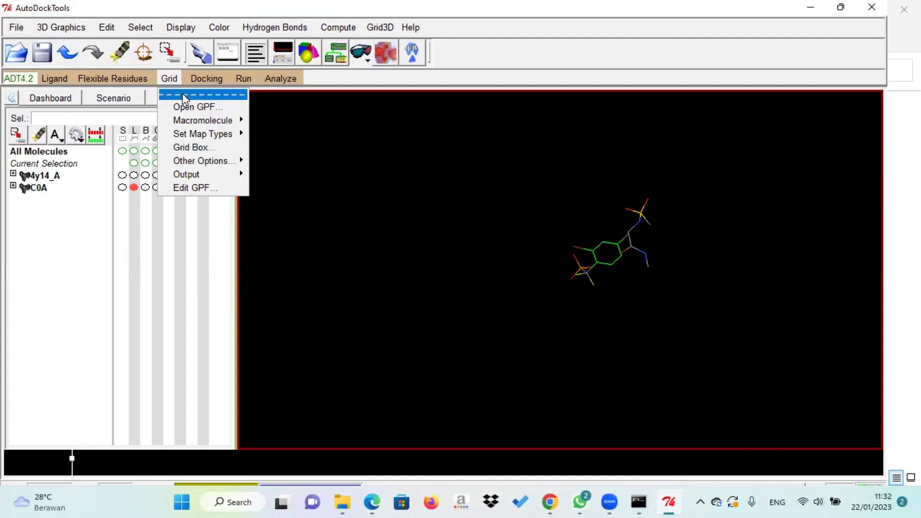
{"action": "mouse_move", "coordinate": [207, 138]}
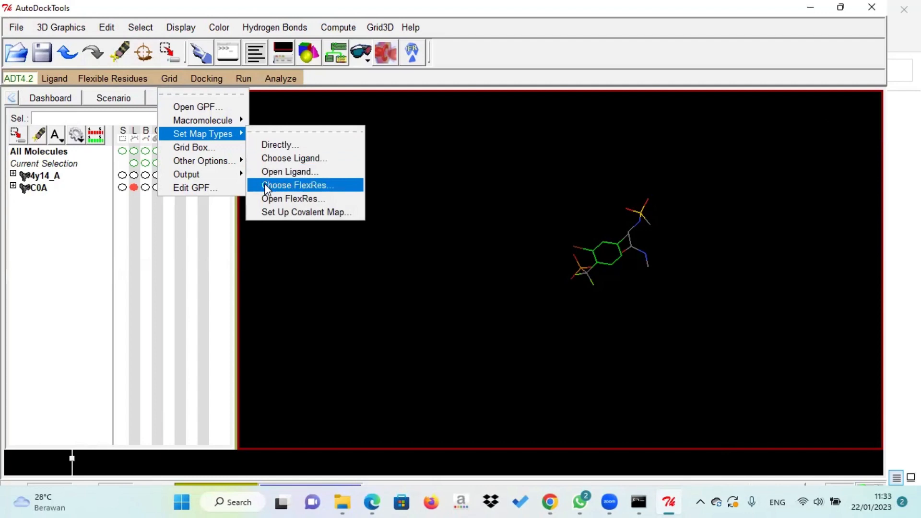
{"action": "left_click", "coordinate": [266, 158]}
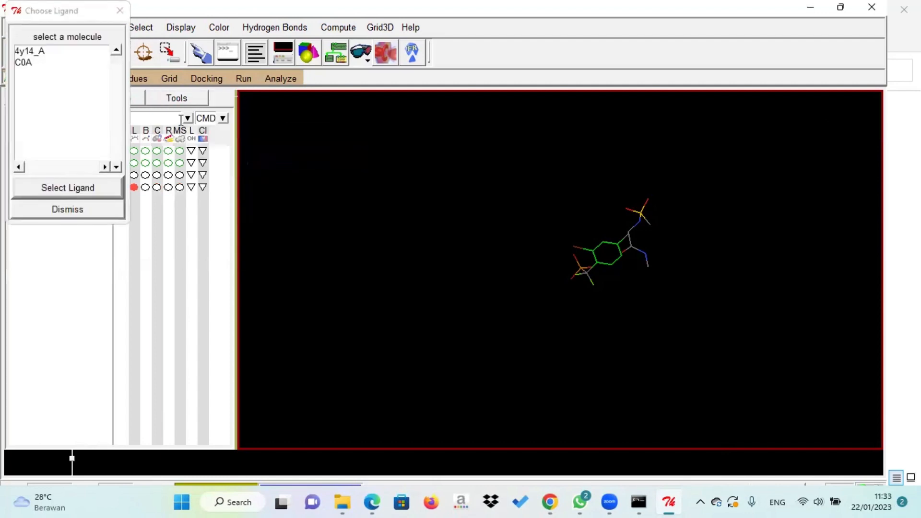
{"action": "left_click", "coordinate": [61, 64]}
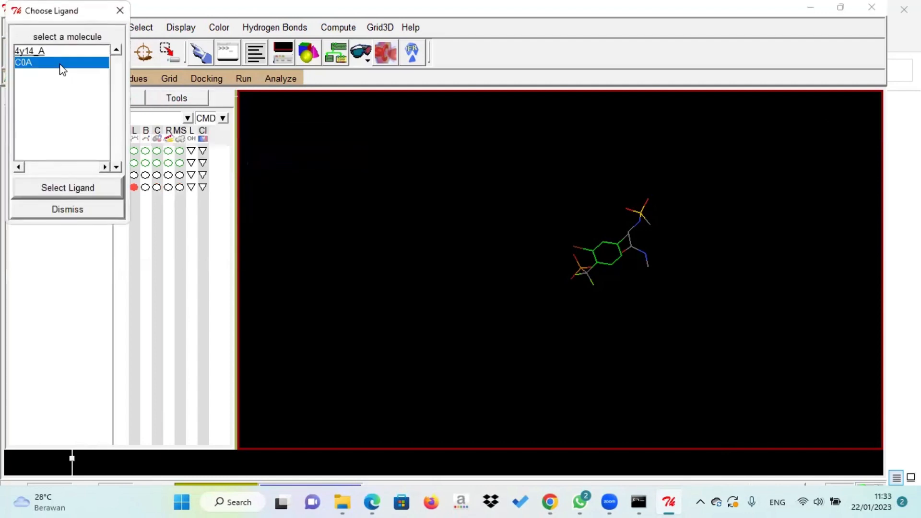
{"action": "left_click", "coordinate": [68, 188]}
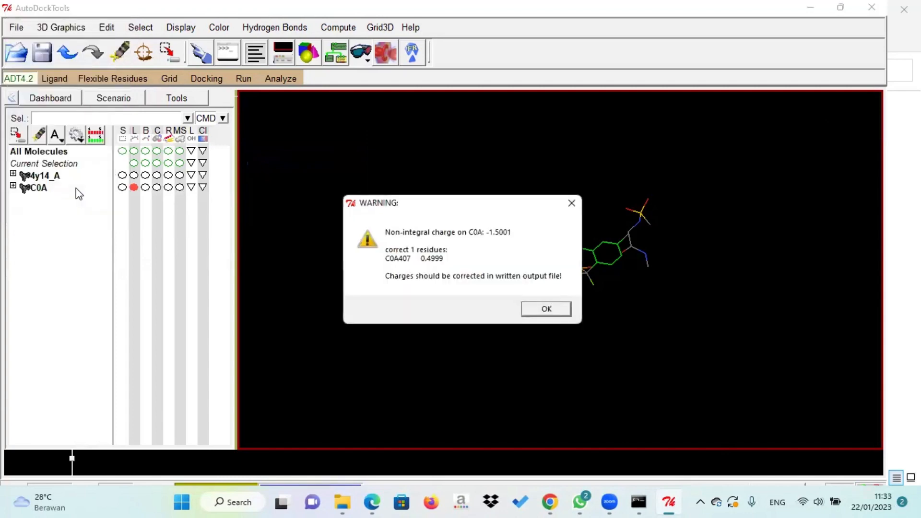
{"action": "left_click", "coordinate": [532, 310]}
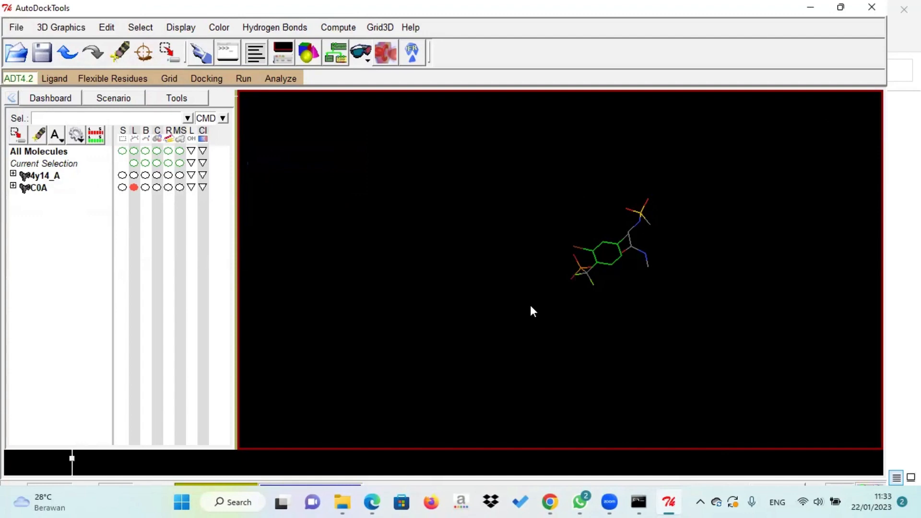
Open the grid box settings and center the box on the ligand.
{"action": "left_click", "coordinate": [170, 80]}
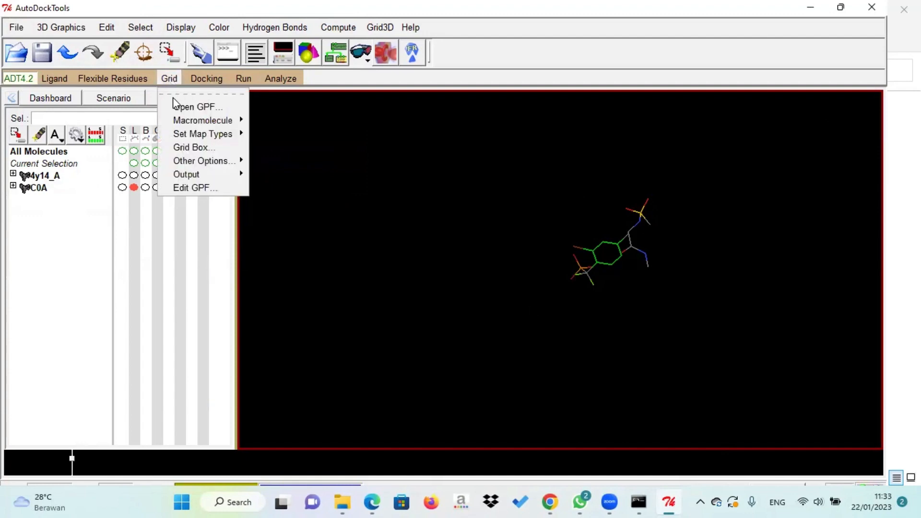
{"action": "left_click", "coordinate": [180, 146]}
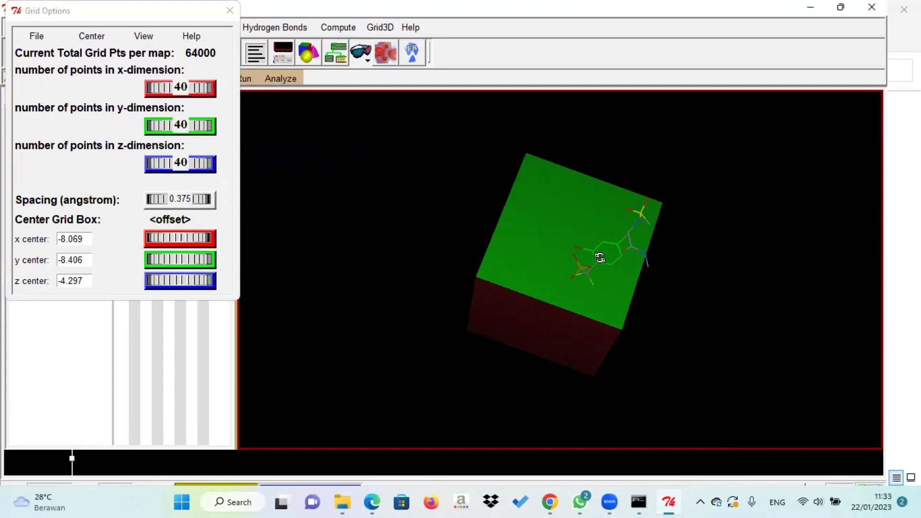
{"action": "left_click_drag", "start_coordinate": [598, 255], "coordinate": [592, 277]}
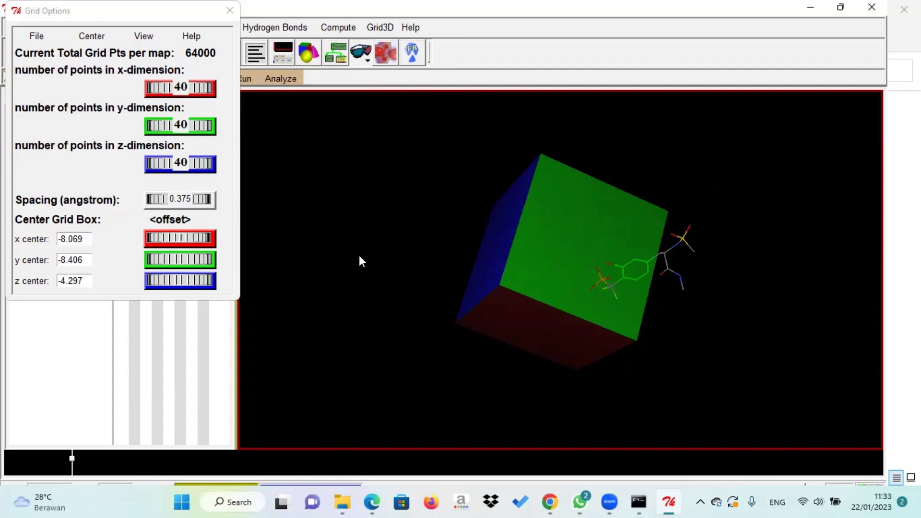
{"action": "left_click", "coordinate": [92, 37]}
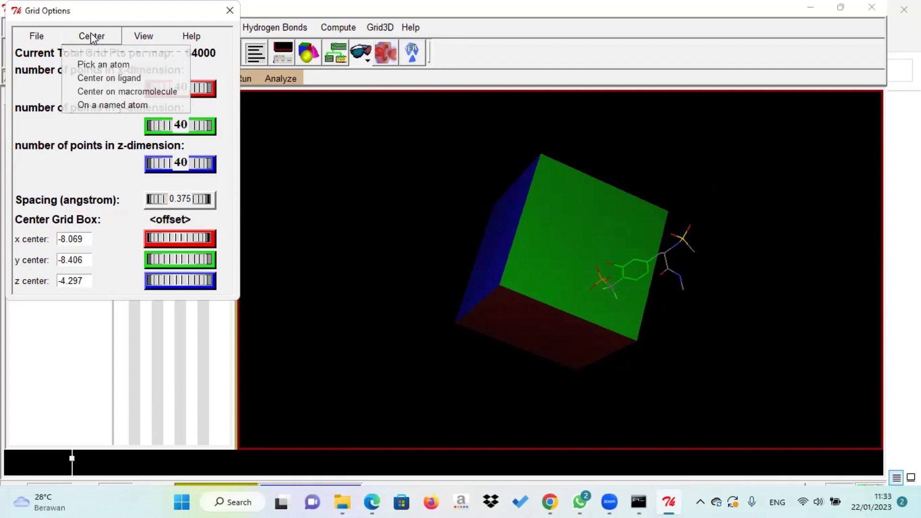
{"action": "left_click", "coordinate": [518, 491]}
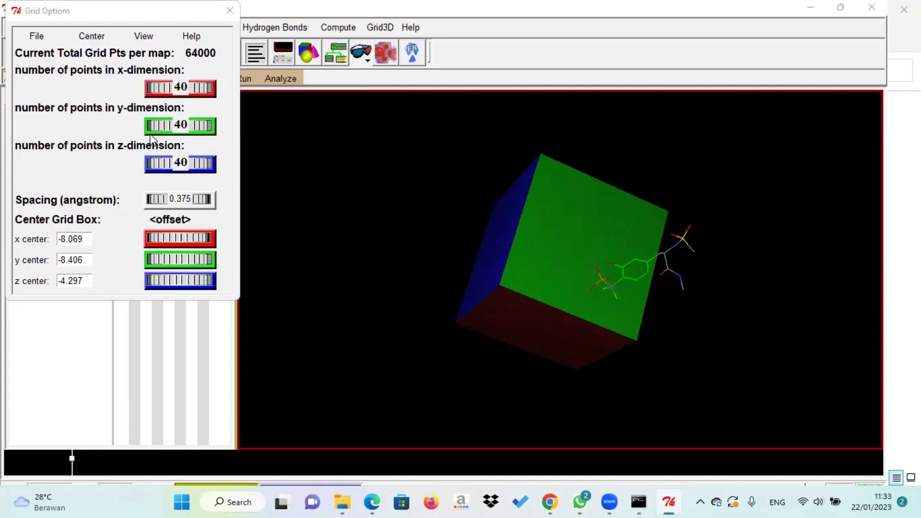
{"action": "left_click", "coordinate": [94, 37]}
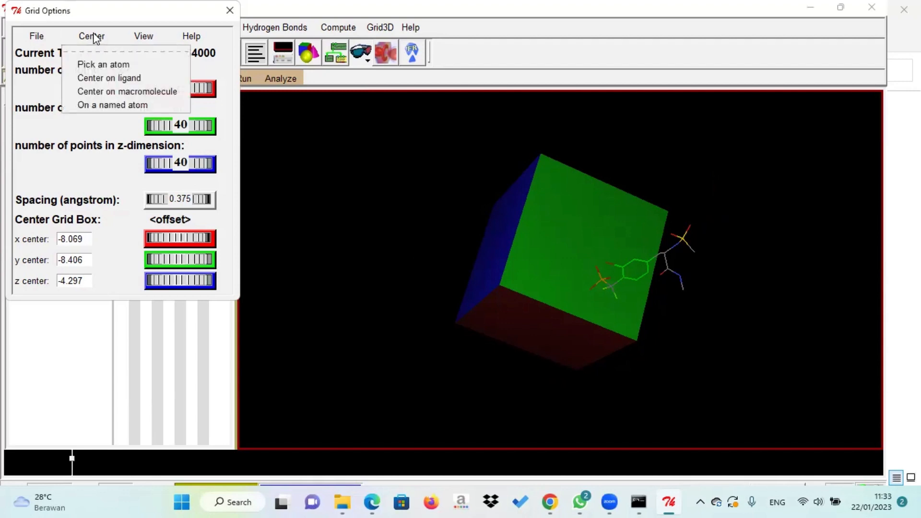
{"action": "left_click", "coordinate": [99, 78]}
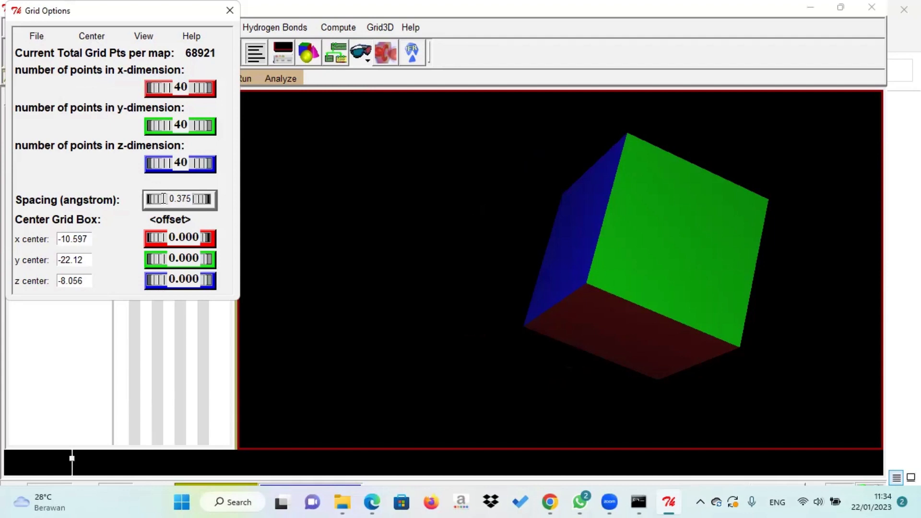
Set the grid spacing to 1.000 angstrom and the number of points to 14 in each of the x, y and z dimensions.
{"action": "left_click_drag", "start_coordinate": [184, 206], "coordinate": [262, 204]}
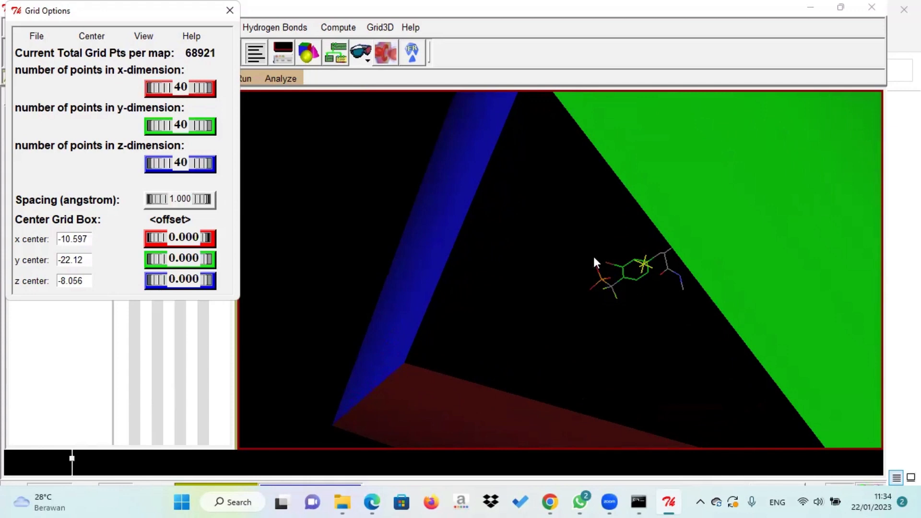
{"action": "left_click", "coordinate": [477, 271]}
{"action": "scroll", "coordinate": [478, 272], "scroll_direction": "down", "scroll_amount": 5}
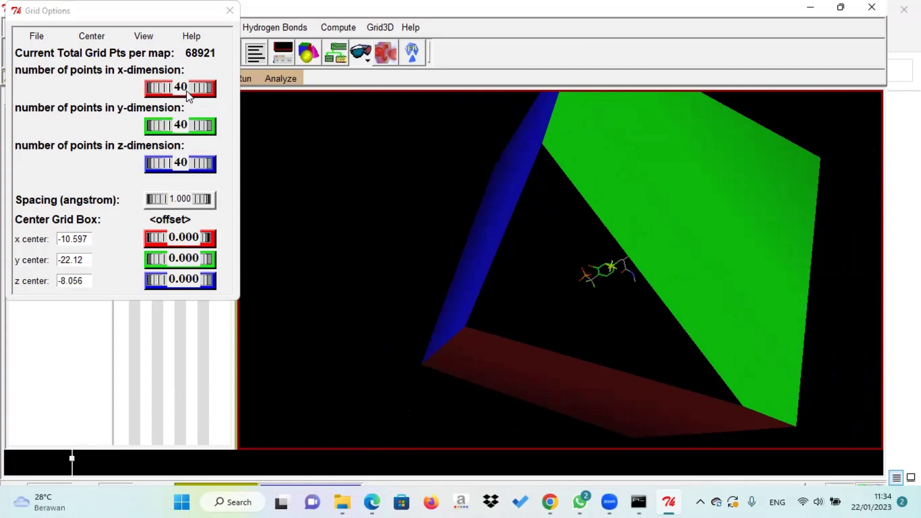
{"action": "left_click_drag", "start_coordinate": [188, 95], "coordinate": [176, 93]}
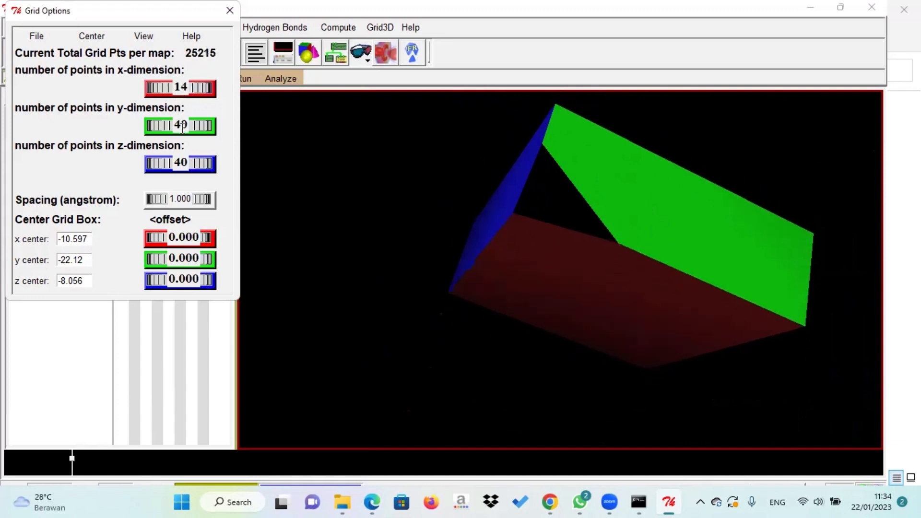
{"action": "left_click_drag", "start_coordinate": [182, 126], "coordinate": [171, 126]}
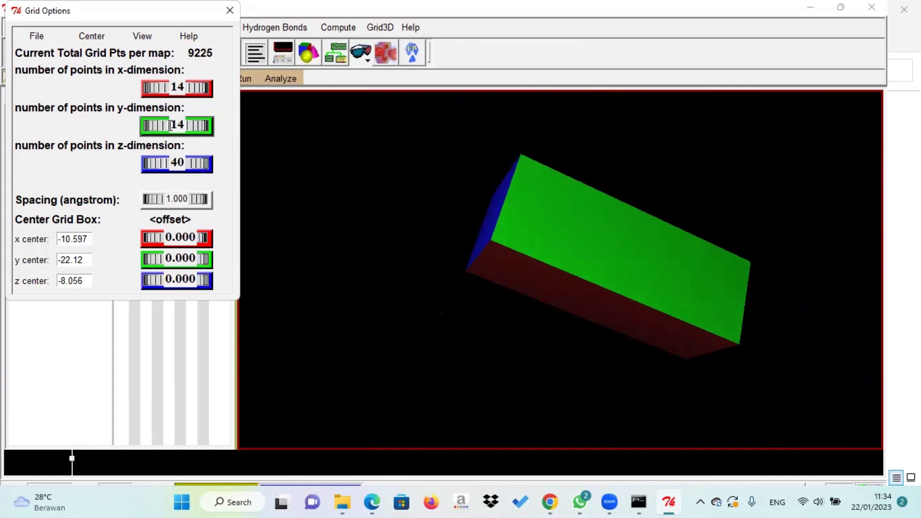
{"action": "left_click_drag", "start_coordinate": [175, 163], "coordinate": [166, 163]}
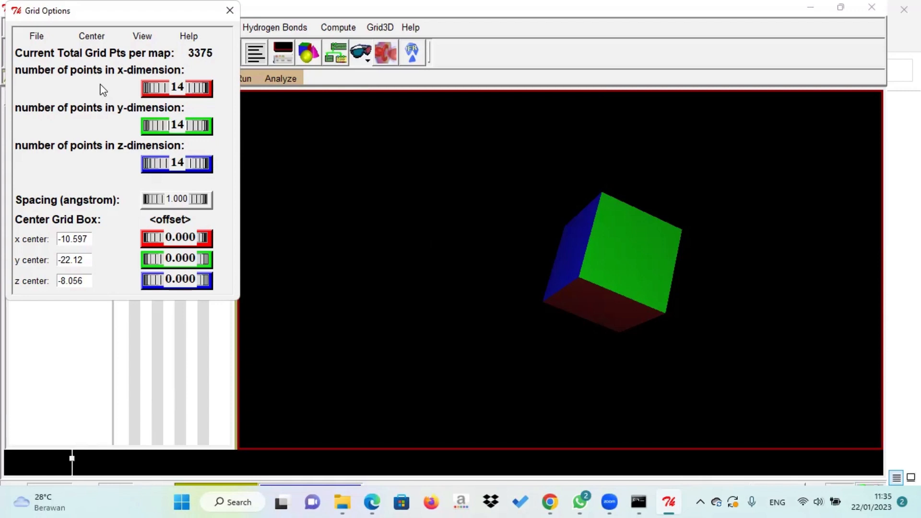
Output the grid dimensions as a text file named grid in the vina_tutorial folder.
{"action": "left_click", "coordinate": [40, 36]}
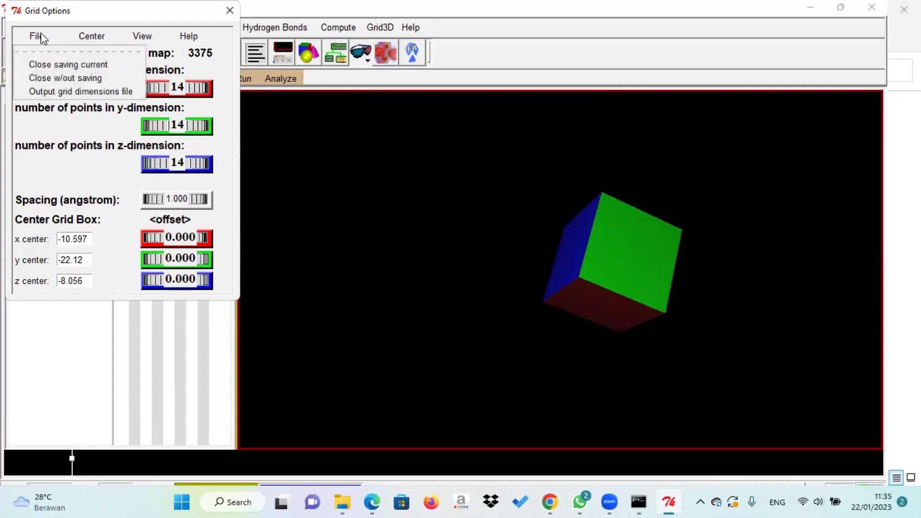
{"action": "left_click", "coordinate": [53, 92]}
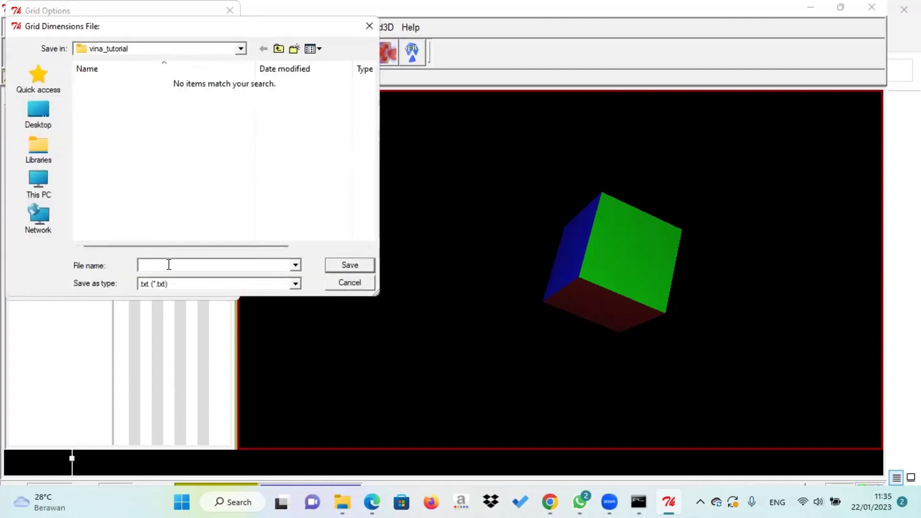
{"action": "type", "text": "grid"}
{"action": "left_click", "coordinate": [367, 267]}
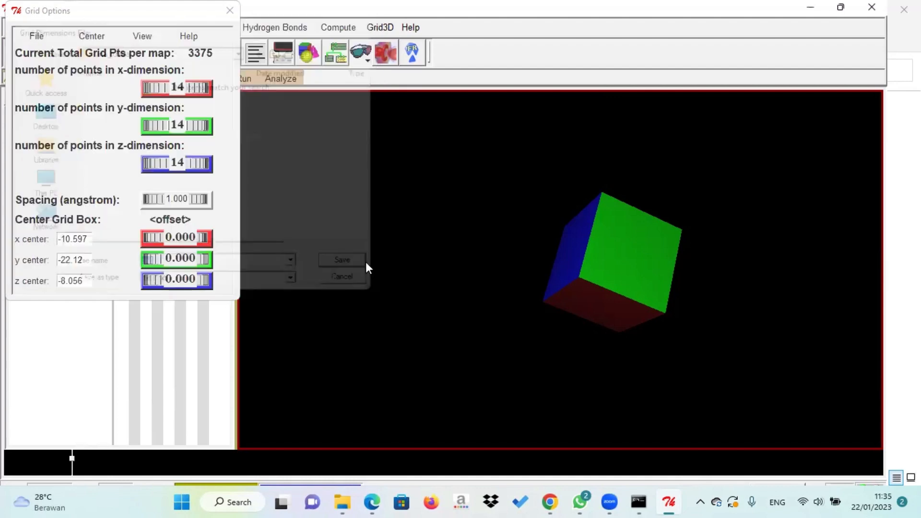
Close the grid options, saving the current grid box settings.
{"action": "left_click", "coordinate": [37, 36]}
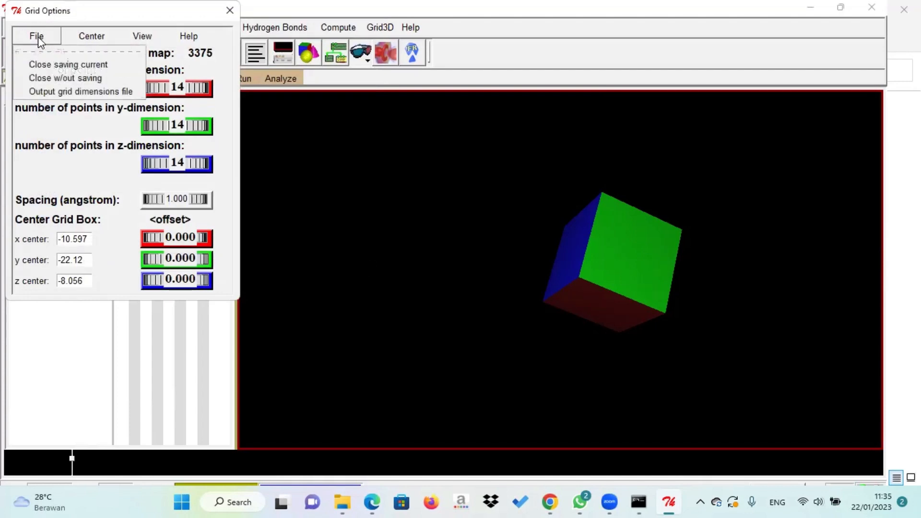
{"action": "left_click", "coordinate": [57, 64]}
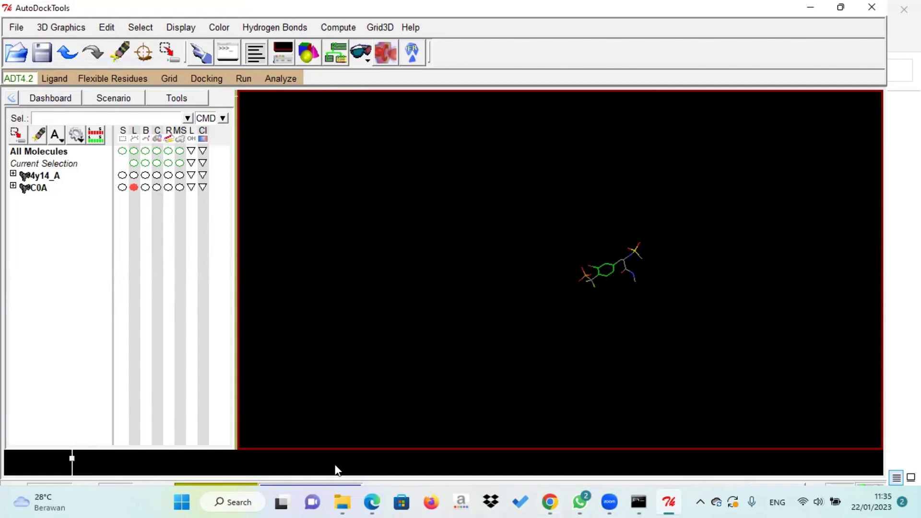
Switch to File Explorer and open the grid file from the vina_tutorial folder in Notepad.
{"action": "mouse_move", "coordinate": [342, 503]}
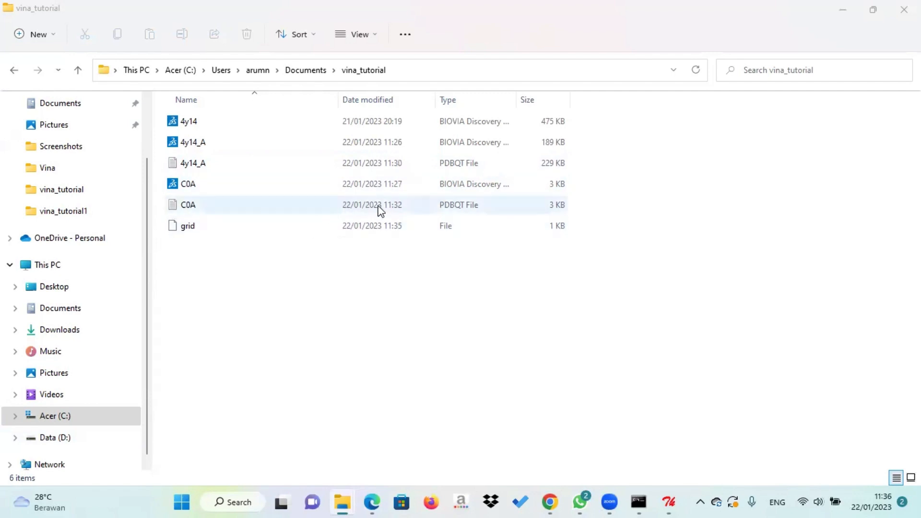
{"action": "double_click", "coordinate": [208, 235]}
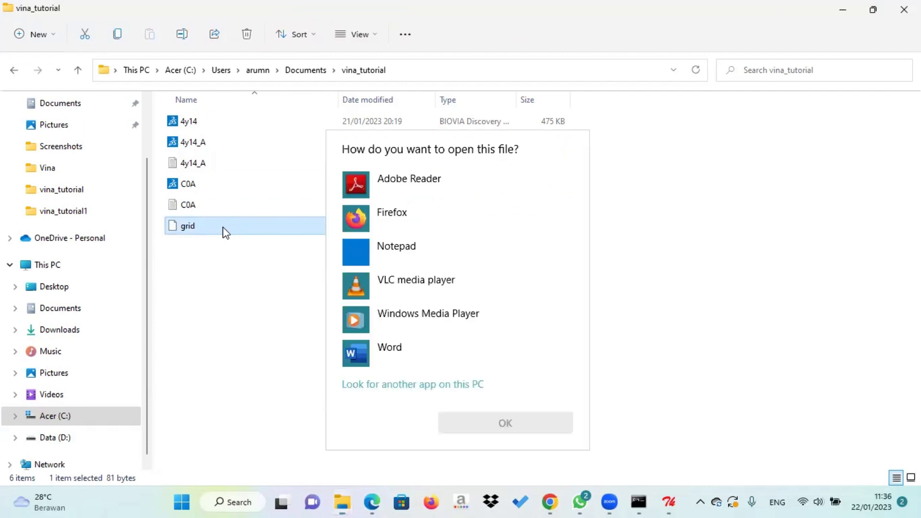
{"action": "left_click", "coordinate": [223, 227]}
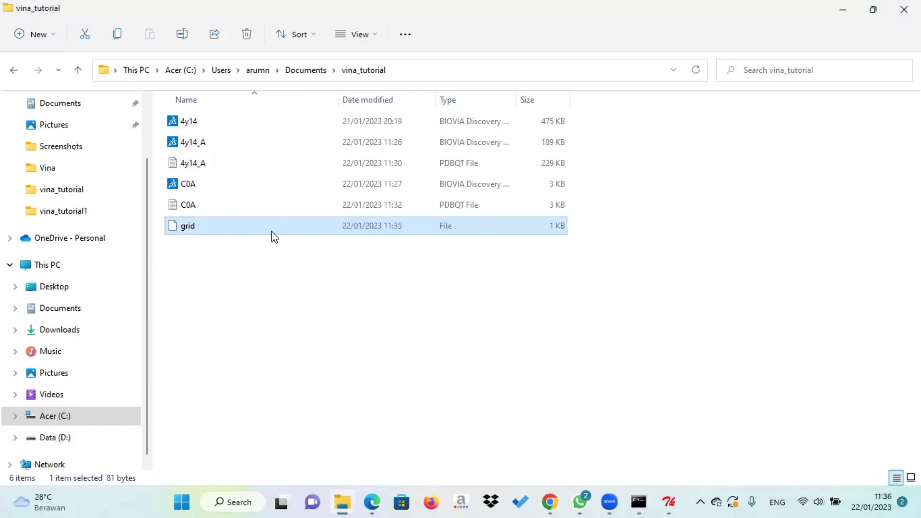
{"action": "double_click", "coordinate": [212, 232]}
{"action": "left_click", "coordinate": [364, 248]}
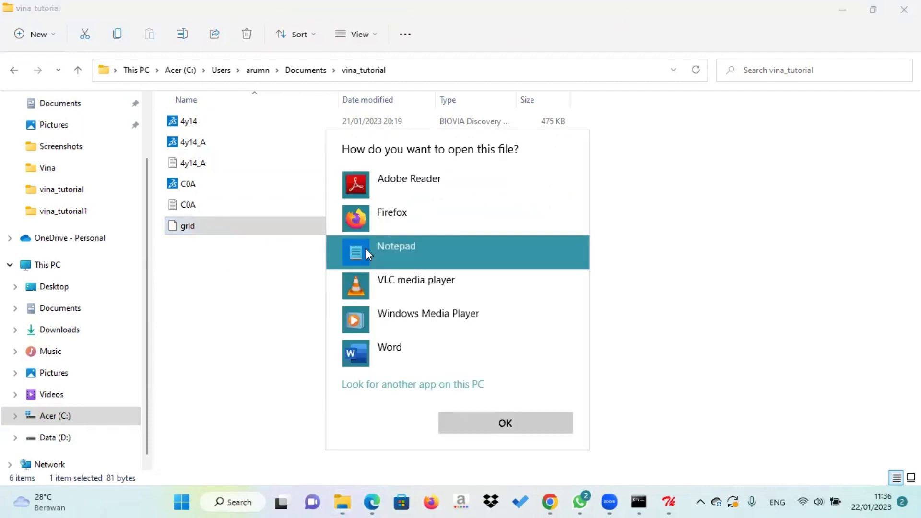
{"action": "left_click", "coordinate": [481, 425]}
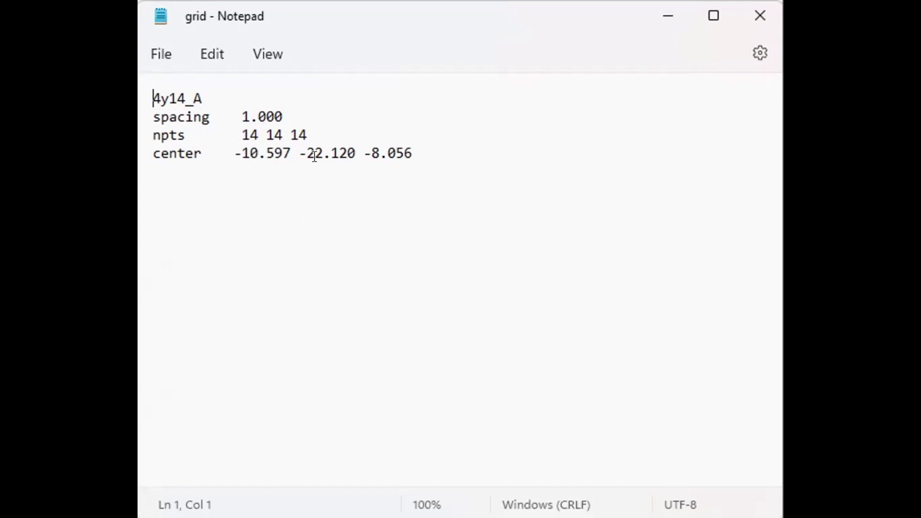
Open a new empty Notepad window and place it beside the grid file so both are visible.
{"action": "left_click", "coordinate": [161, 56]}
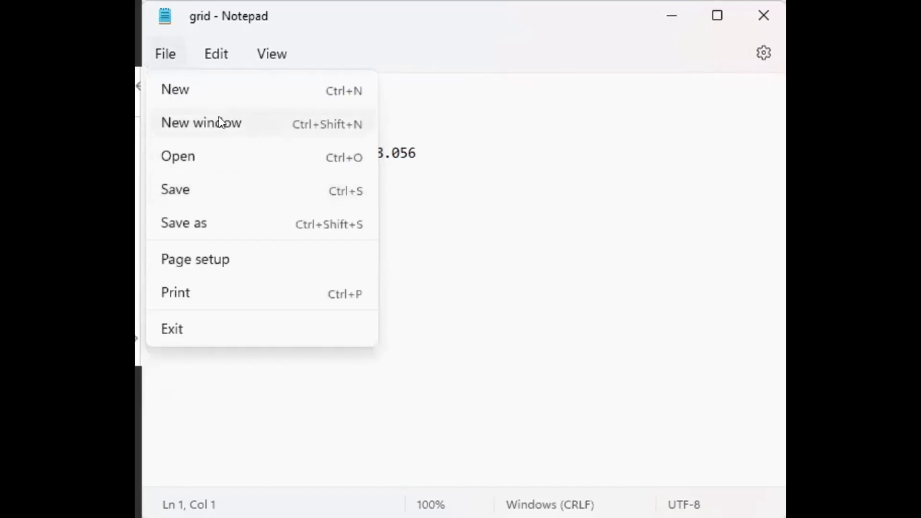
{"action": "key", "text": "Escape"}
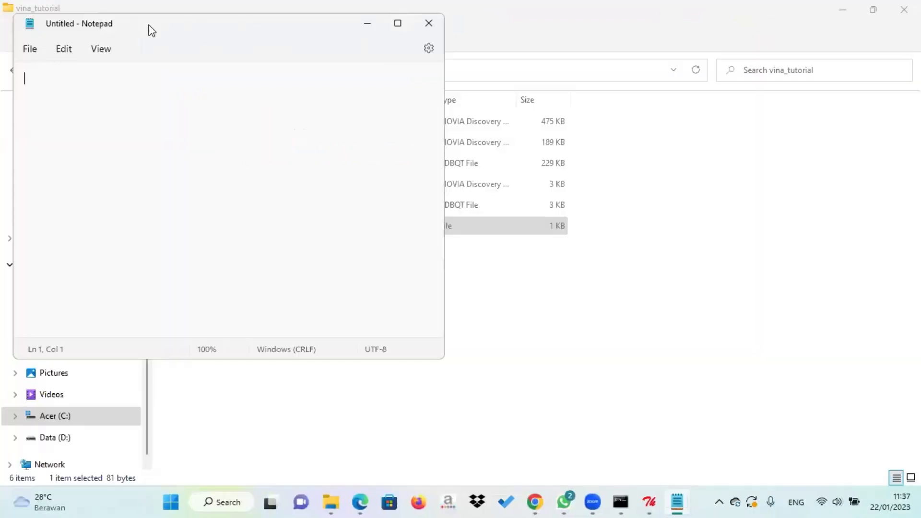
{"action": "left_click_drag", "start_coordinate": [152, 31], "coordinate": [380, 30]}
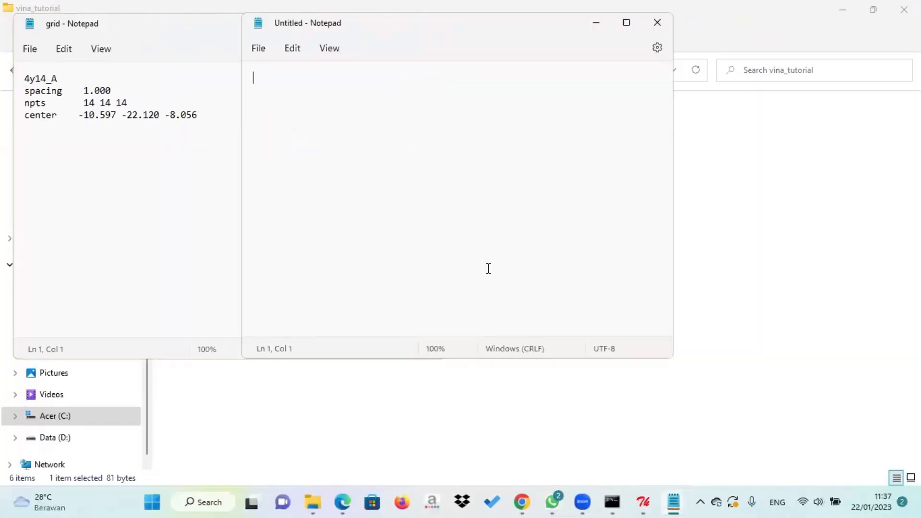
{"action": "left_click", "coordinate": [471, 455]}
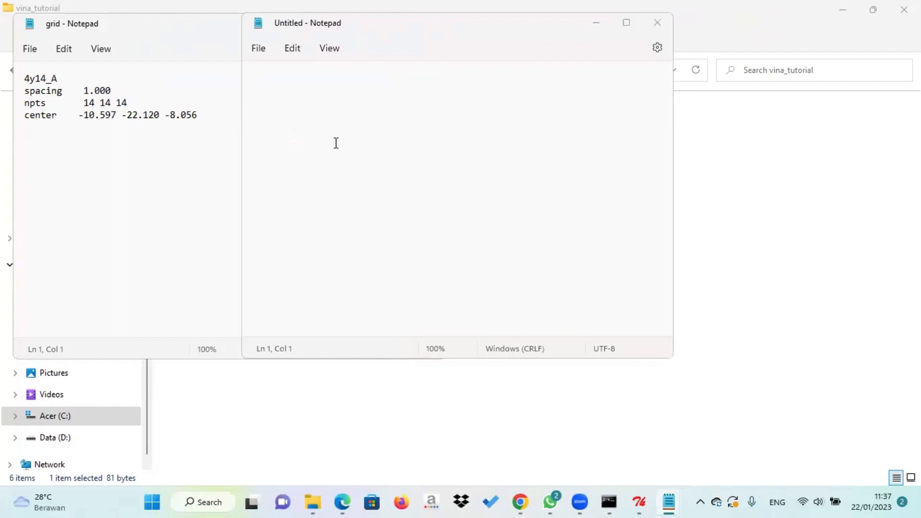
Enter the input file lines "receptor = 4y14_A.pdbqt" and "ligand = C0A.pdbqt" in the new text document.
{"action": "left_click", "coordinate": [326, 85]}
{"action": "type", "text": "receptor"}
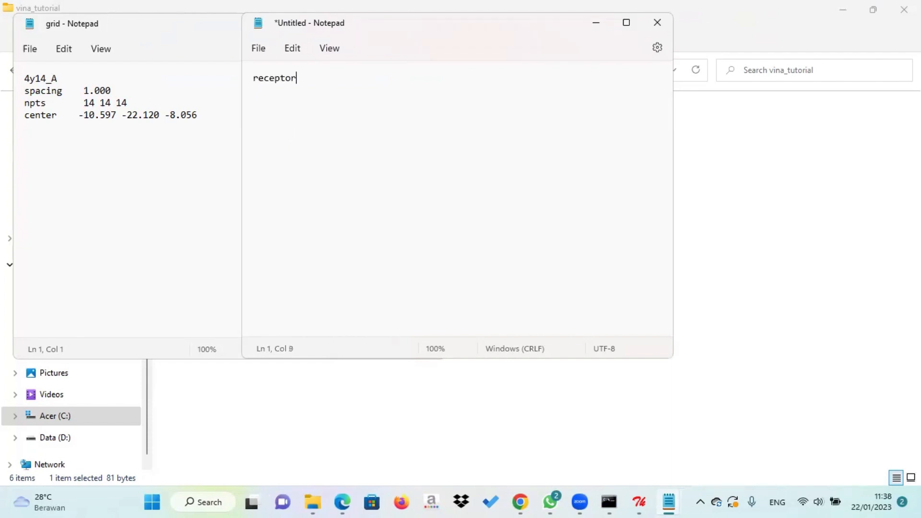
{"action": "type", "text": " +"}
{"action": "type", "text": " 4"}
{"action": "type", "text": "y14"}
{"action": "type", "text": "_"}
{"action": "type", "text": "A.pdbqt"}
{"action": "key", "text": "Return"}
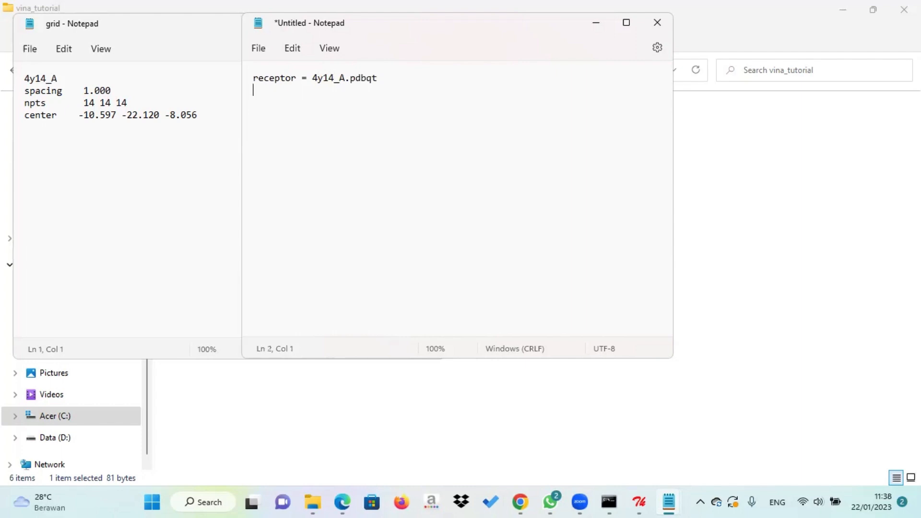
{"action": "type", "text": "ligand = C0A.pdbqt"}
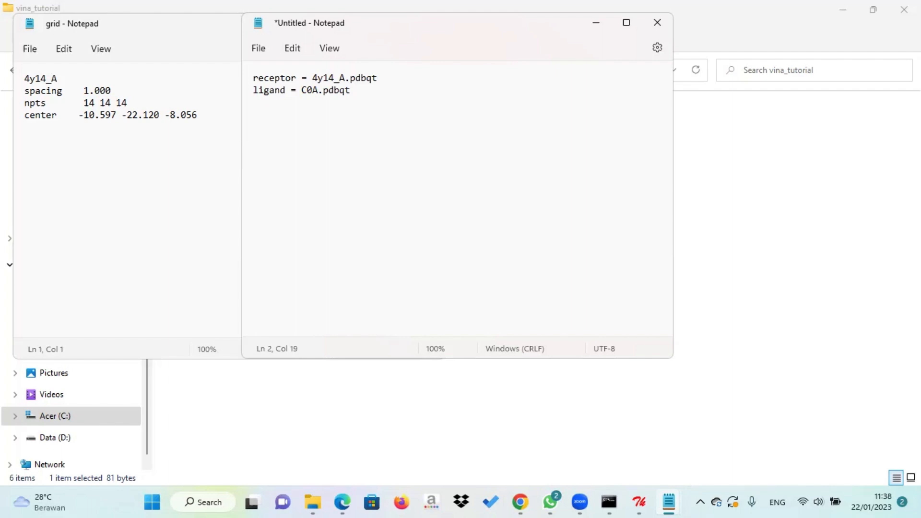
After a blank line, add the grid center lines center_x = -10.597, center_y = -22.120 and center_z = -8.056.
{"action": "key", "text": "Return"}
{"action": "key", "text": "Return"}
{"action": "type", "text": "center_x = -10.597"}
{"action": "key", "text": "Return"}
{"action": "type", "text": "ce"}
{"action": "type", "text": "r"}
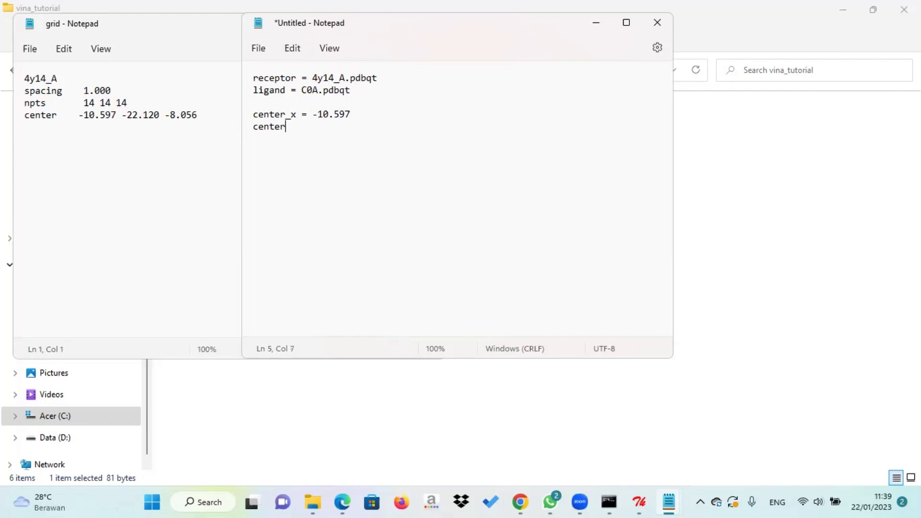
{"action": "type", "text": "_y = -22.120"}
{"action": "key", "text": "Return"}
{"action": "type", "text": "center_z"}
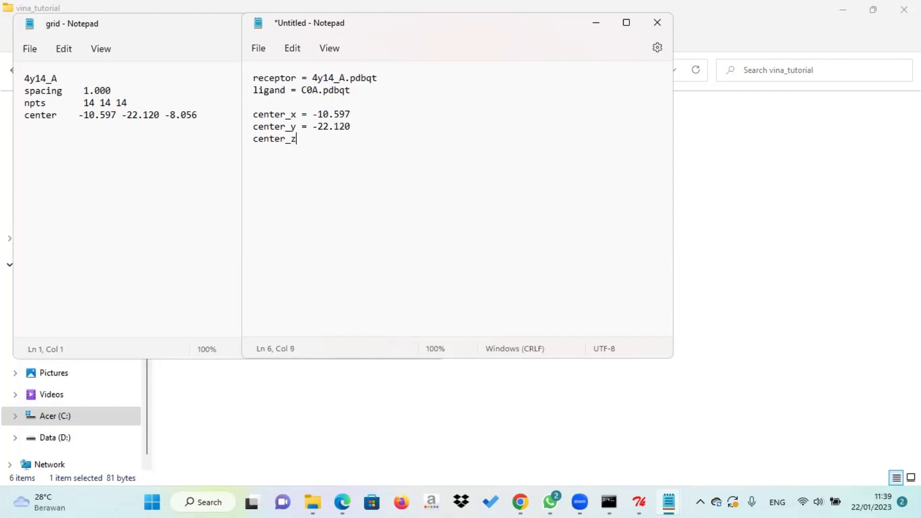
{"action": "type", "text": " = -8.056"}
Add a separate block with the box size lines size_x = 14, size_y = 14 and size_z = 14.
{"action": "key", "text": "Return"}
{"action": "key", "text": "Return"}
{"action": "type", "text": "size_x = 14"}
{"action": "key", "text": "Return"}
{"action": "type", "text": "size_"}
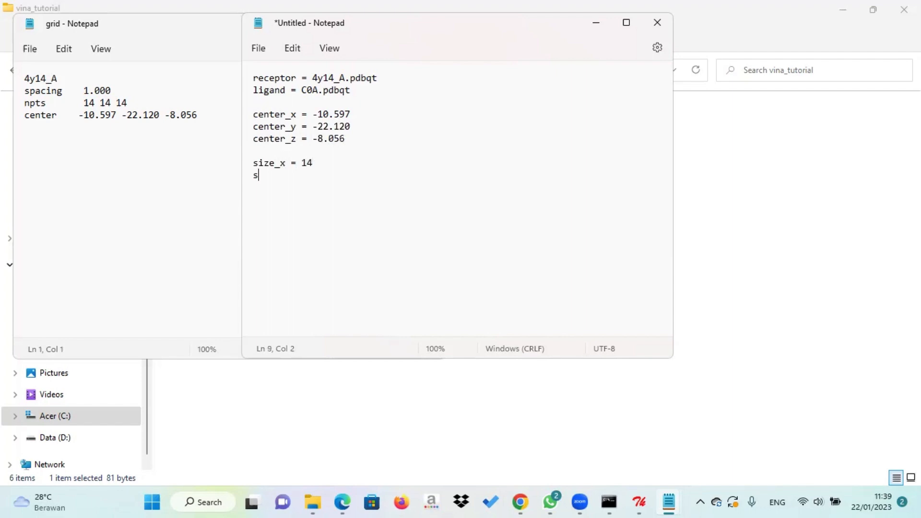
{"action": "type", "text": "y =14"}
{"action": "key", "text": "BackSpace"}
{"action": "key", "text": "BackSpace"}
{"action": "type", "text": "14"}
{"action": "key", "text": "Return"}
{"action": "type", "text": "size_x"}
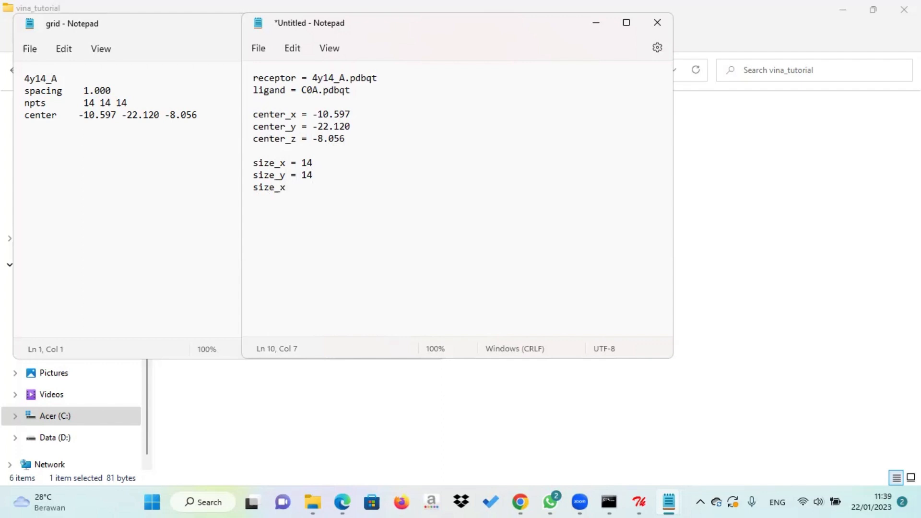
{"action": "key", "text": "BackSpace"}
{"action": "type", "text": "z = 14"}
Add a final block with the lines log = log.txt, num_modes = 10 and exhaustiveness = 16.
{"action": "key", "text": "Return"}
{"action": "key", "text": "Return"}
{"action": "type", "text": "log =l"}
{"action": "key", "text": "BackSpace"}
{"action": "type", "text": "log.txt"}
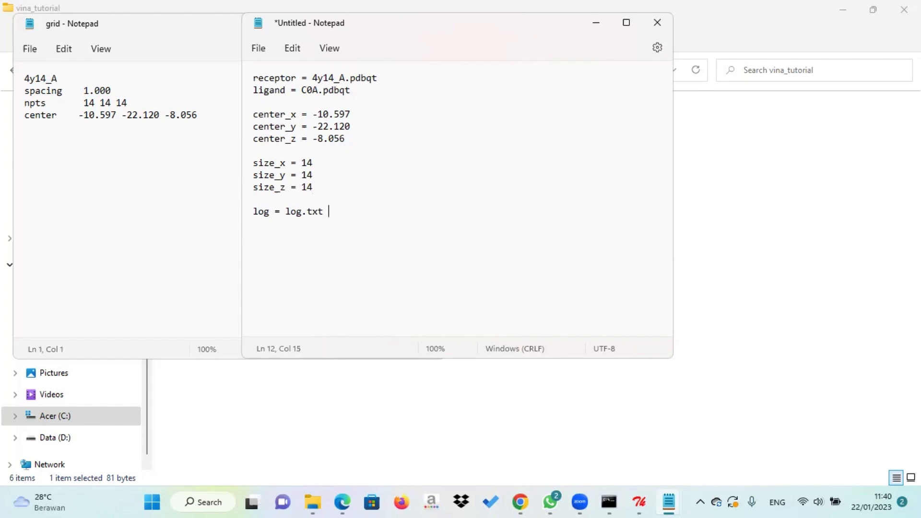
{"action": "key", "text": "Return"}
{"action": "type", "text": "num_modes = 10"}
{"action": "key", "text": "Return"}
{"action": "type", "text": "e"}
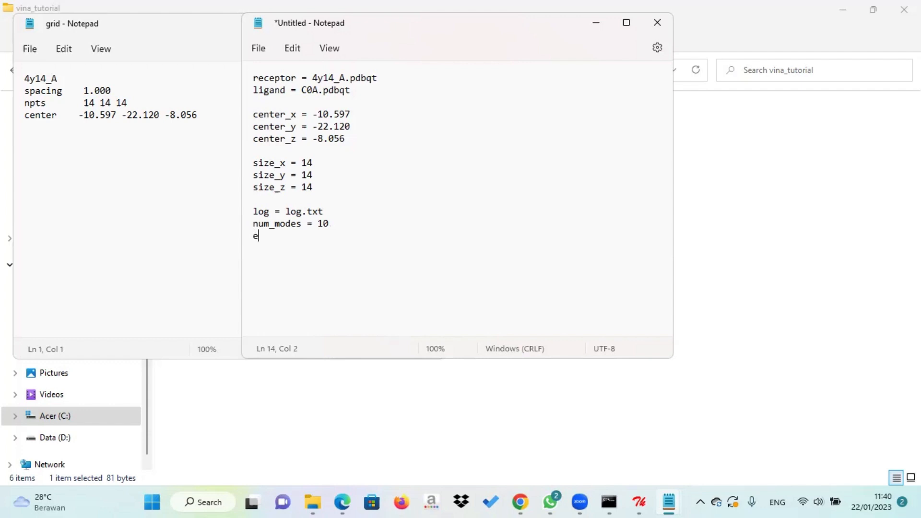
{"action": "type", "text": "xhaustiveness = 16"}
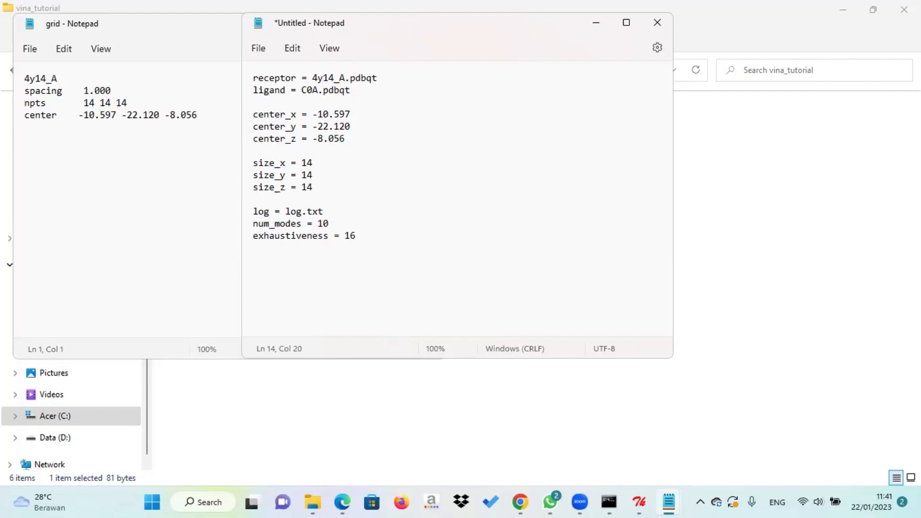
Save the configuration as conf.txt in the vina_tutorial folder and close both text files.
{"action": "left_click", "coordinate": [264, 51]}
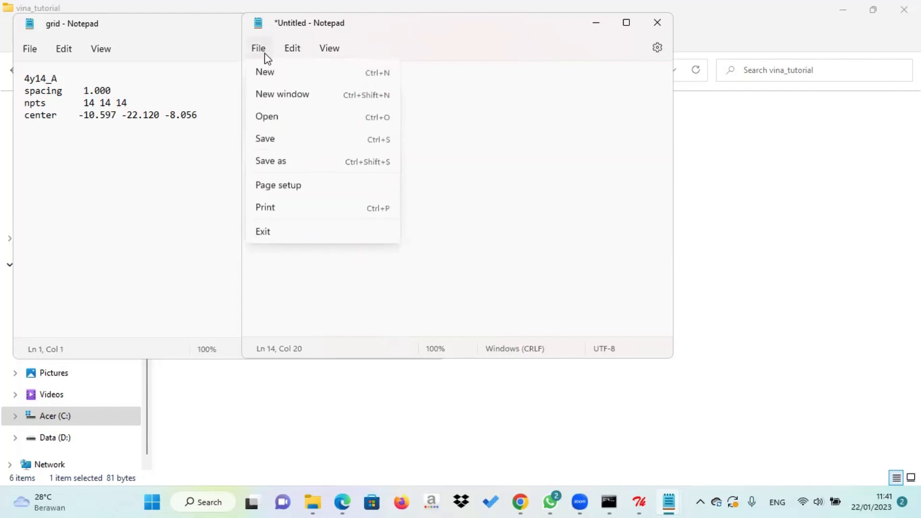
{"action": "left_click", "coordinate": [262, 140]}
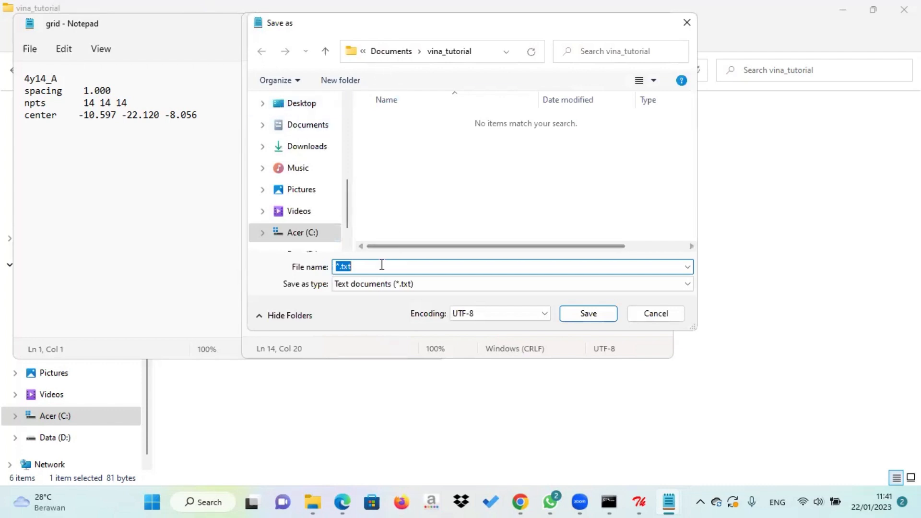
{"action": "type", "text": "con"}
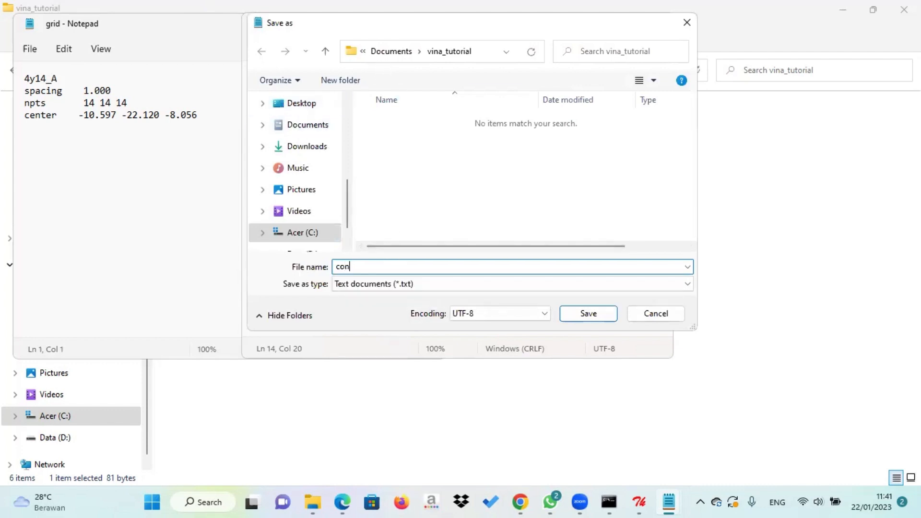
{"action": "type", "text": "f.txt"}
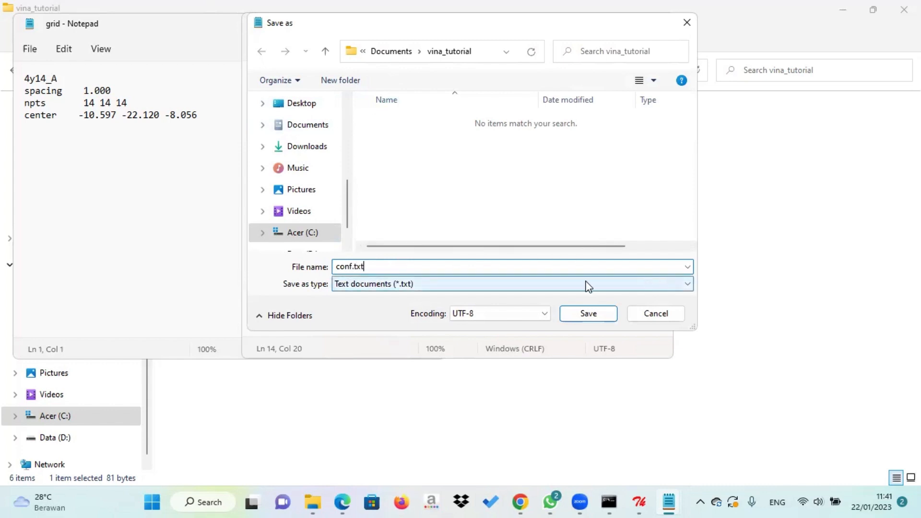
{"action": "left_click", "coordinate": [574, 315]}
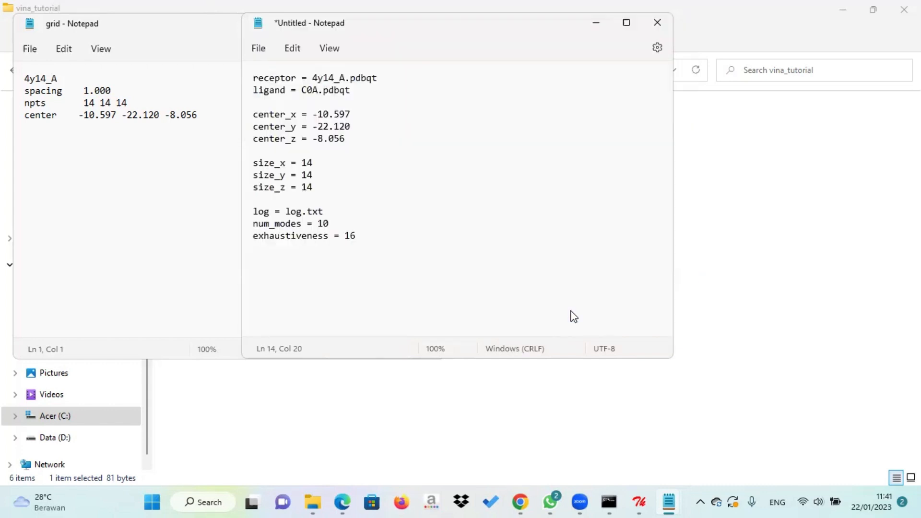
{"action": "left_click", "coordinate": [657, 24]}
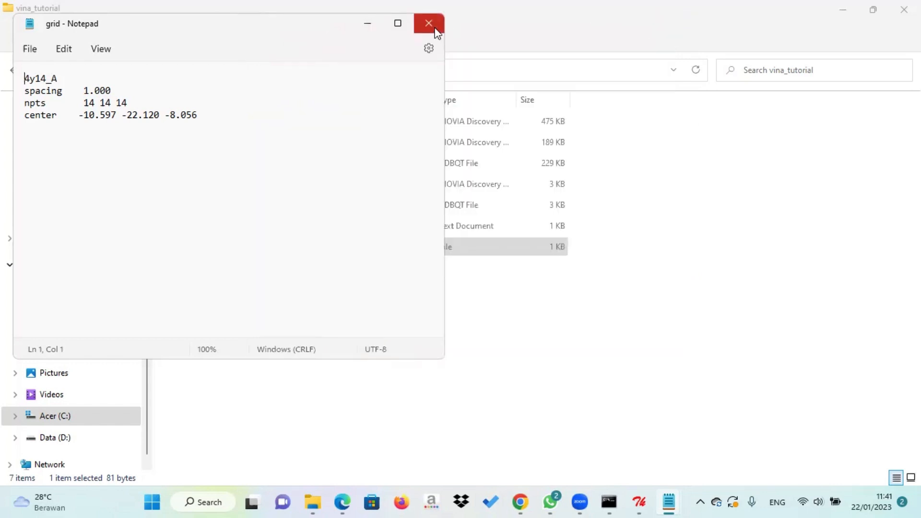
{"action": "left_click", "coordinate": [435, 30]}
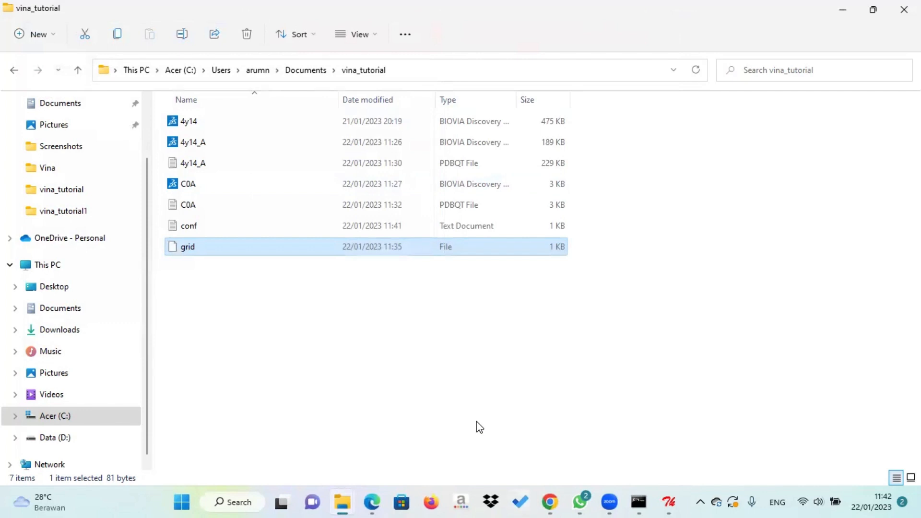
Open Command Prompt in a maximized window and run vina.exe.
{"action": "key", "text": "alt+Tab"}
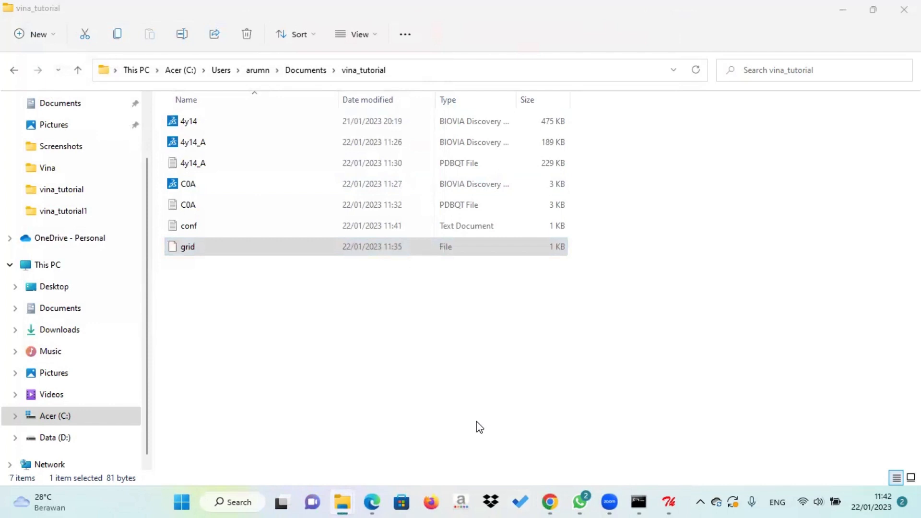
{"action": "left_click", "coordinate": [239, 502]}
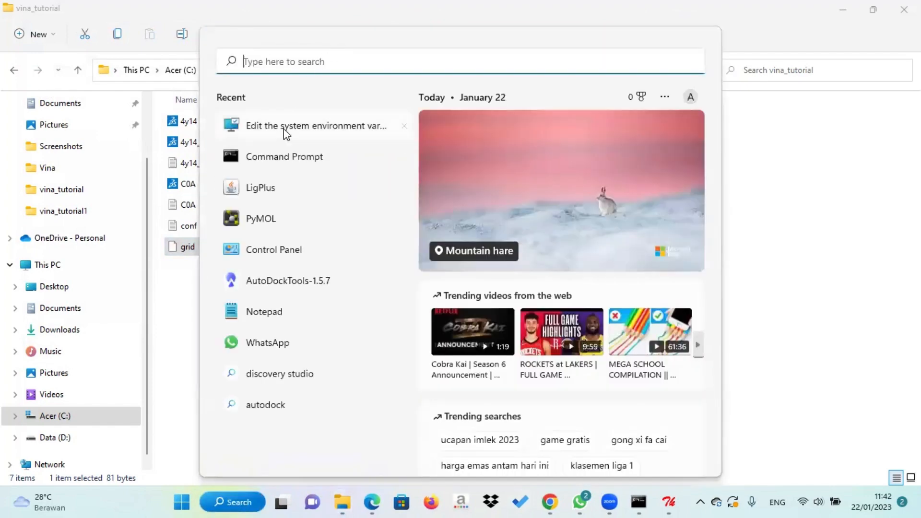
{"action": "left_click", "coordinate": [260, 160]}
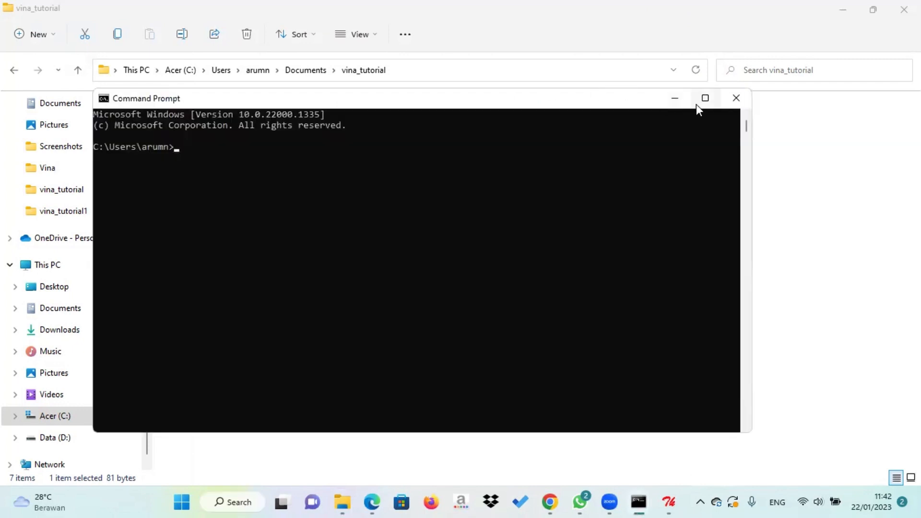
{"action": "left_click", "coordinate": [698, 103]}
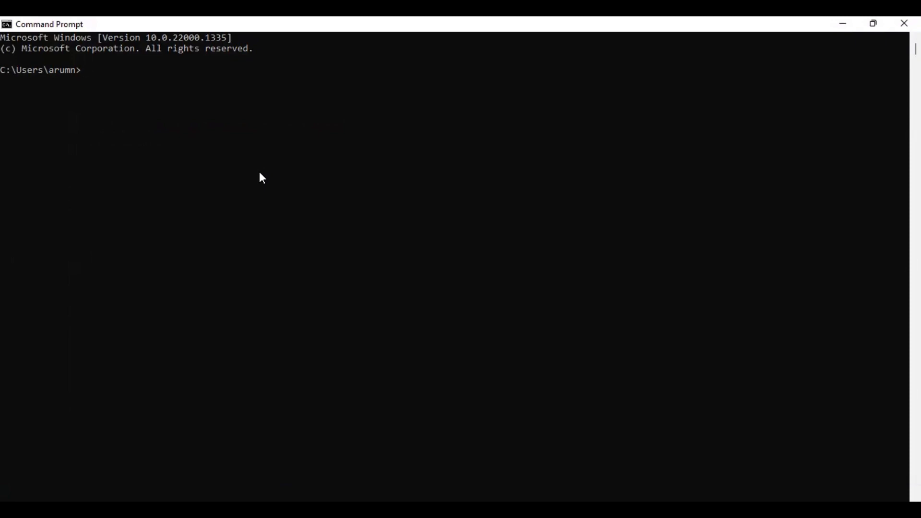
{"action": "type", "text": "vina.exe"}
{"action": "key", "text": "Return"}
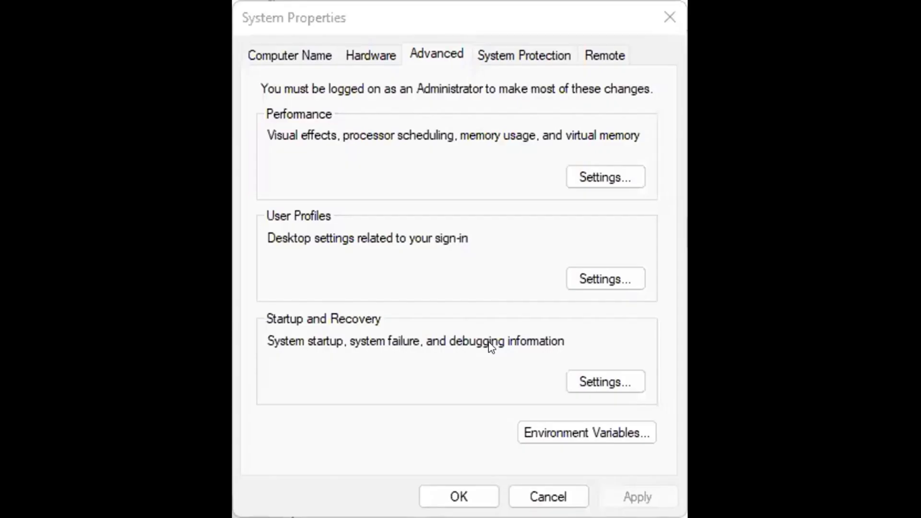
Inspect the entries of the user Path environment variable, then dismiss the environment variable and system property dialogs without saving.
{"action": "left_click", "coordinate": [538, 428]}
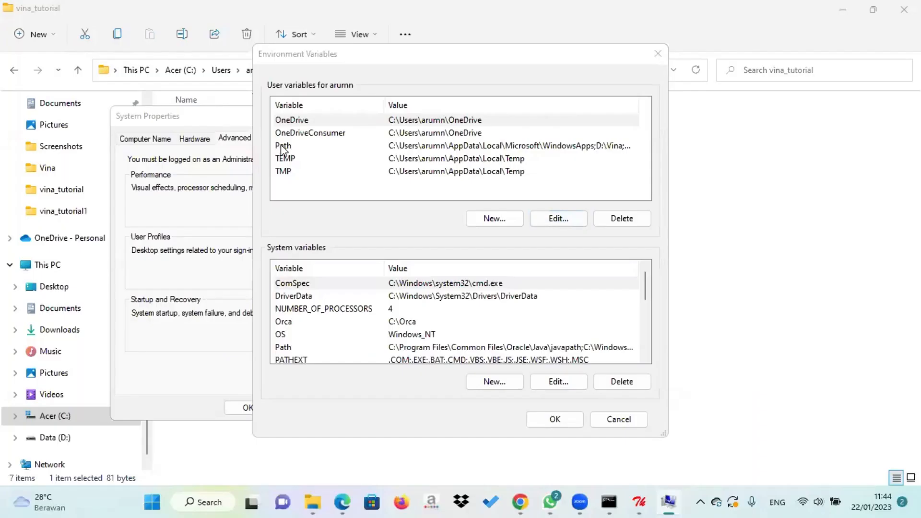
{"action": "left_click", "coordinate": [318, 135]}
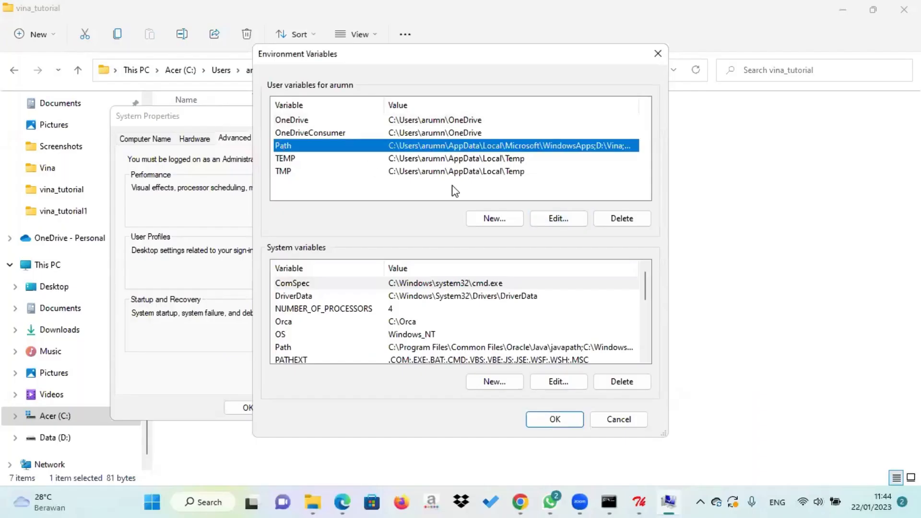
{"action": "left_click", "coordinate": [547, 218]}
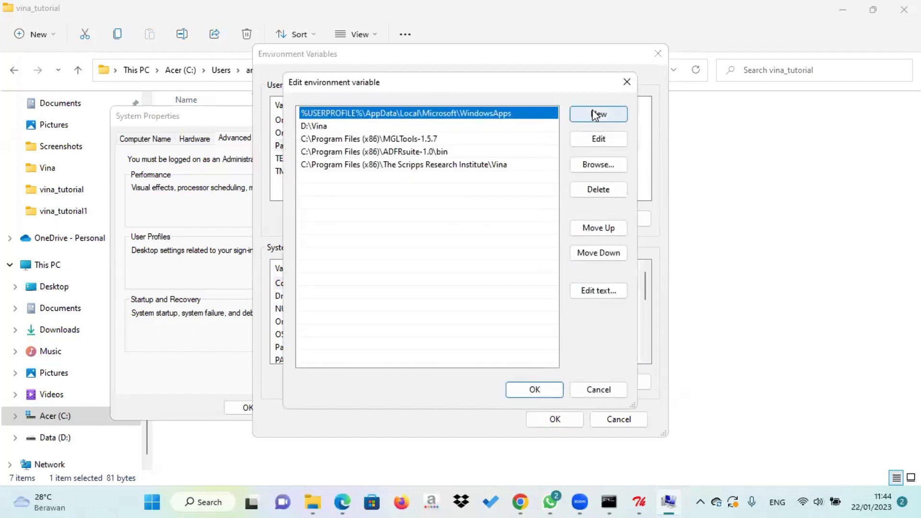
{"action": "left_click", "coordinate": [595, 116]}
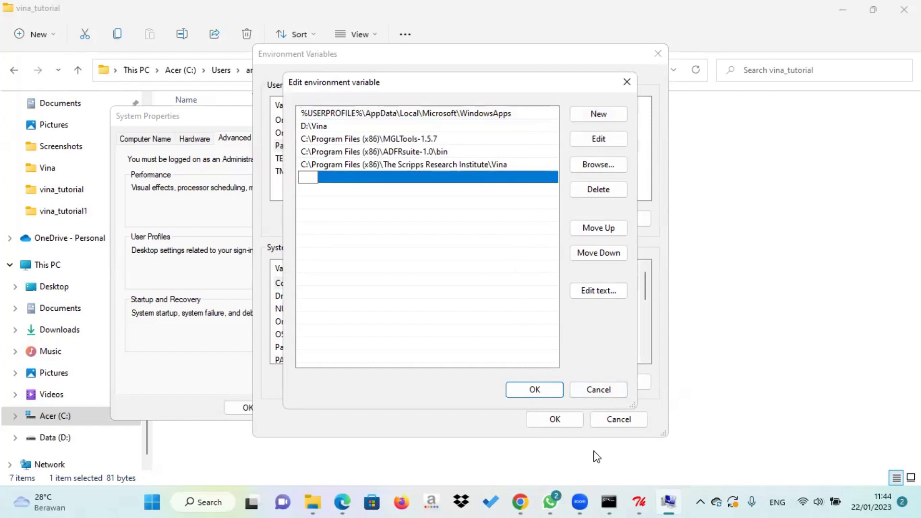
{"action": "left_click", "coordinate": [465, 470]}
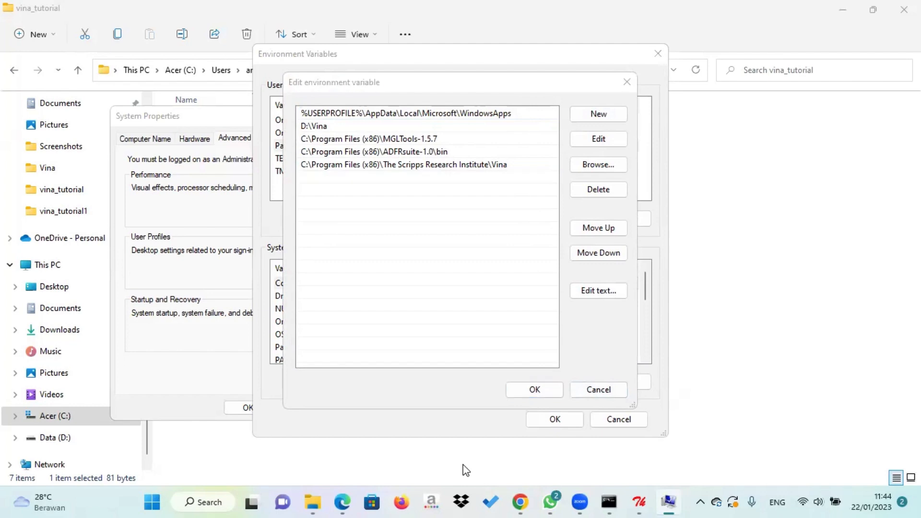
{"action": "left_click", "coordinate": [612, 393]}
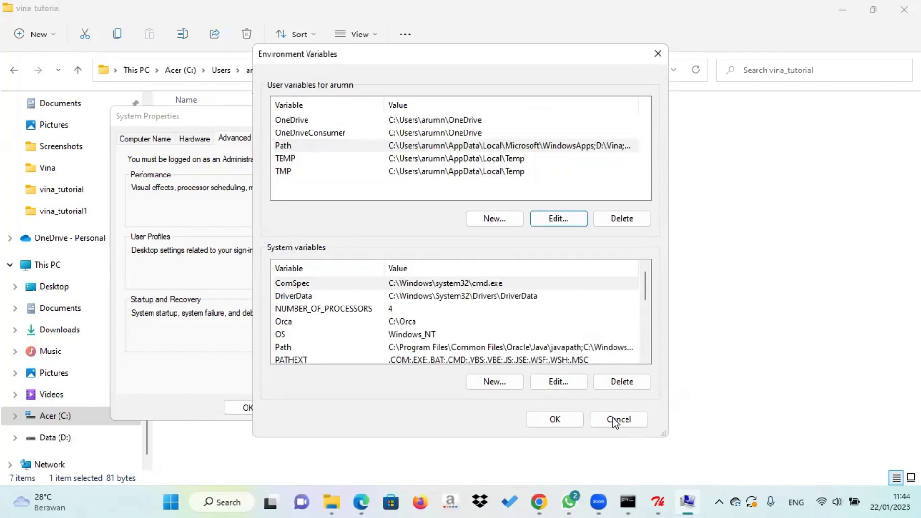
{"action": "left_click", "coordinate": [616, 420]}
{"action": "left_click", "coordinate": [303, 407]}
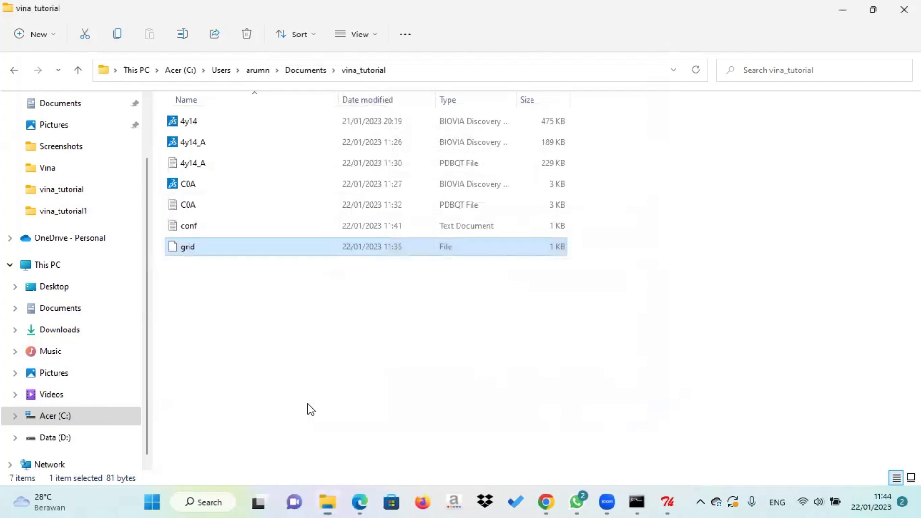
Check the vina_tutorial folder's path below the user folder in File Explorer, highlighting Documents\vina_tutorial.
{"action": "mouse_move", "coordinate": [639, 502]}
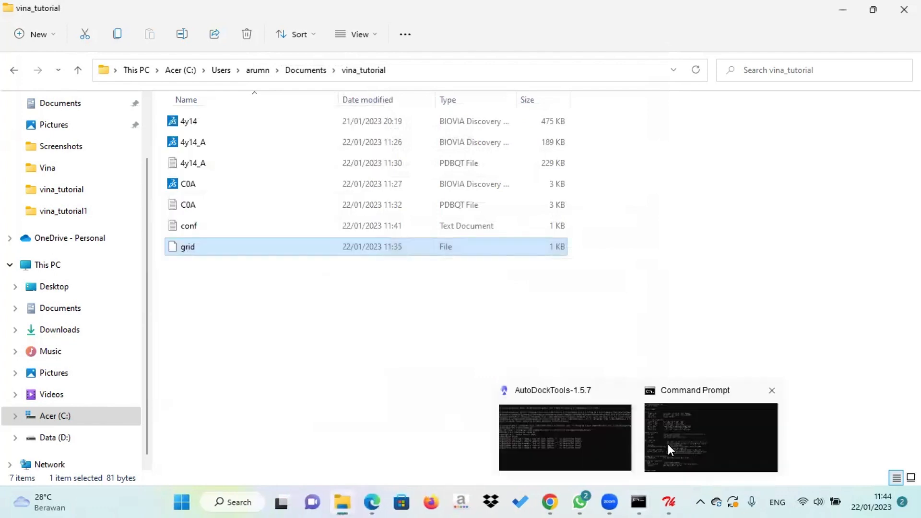
{"action": "left_click", "coordinate": [668, 444]}
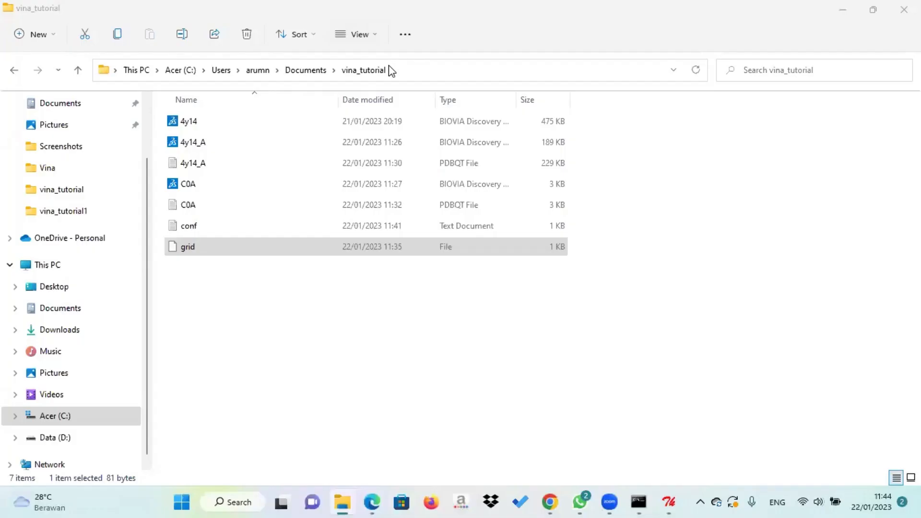
{"action": "left_click", "coordinate": [389, 71]}
{"action": "left_click_drag", "start_coordinate": [263, 71], "coordinate": [169, 71]}
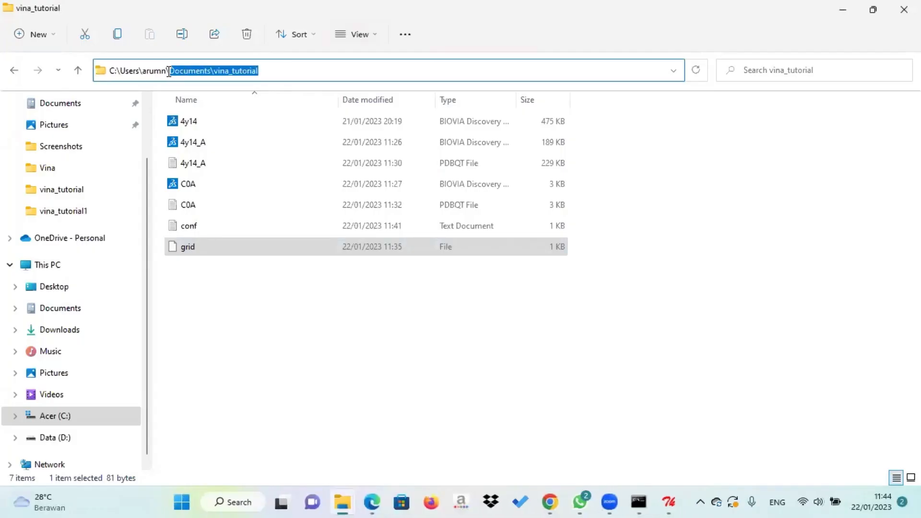
{"action": "left_click", "coordinate": [534, 364]}
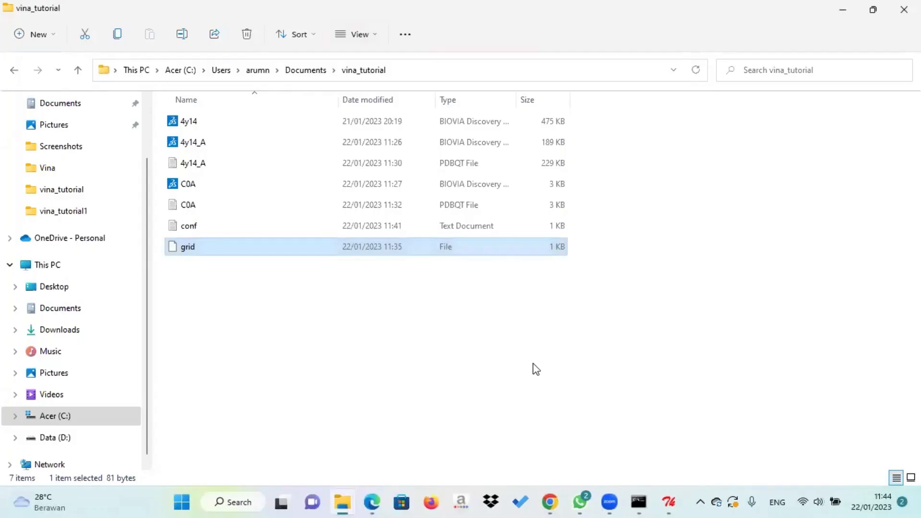
In Command Prompt, change the directory to Documents\vina_tutorial and list its files with dir.
{"action": "mouse_move", "coordinate": [639, 501]}
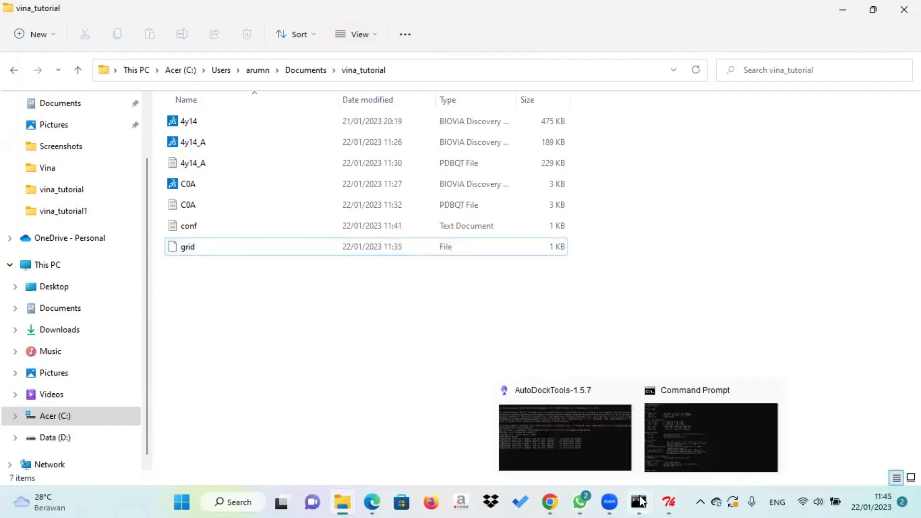
{"action": "left_click", "coordinate": [661, 446]}
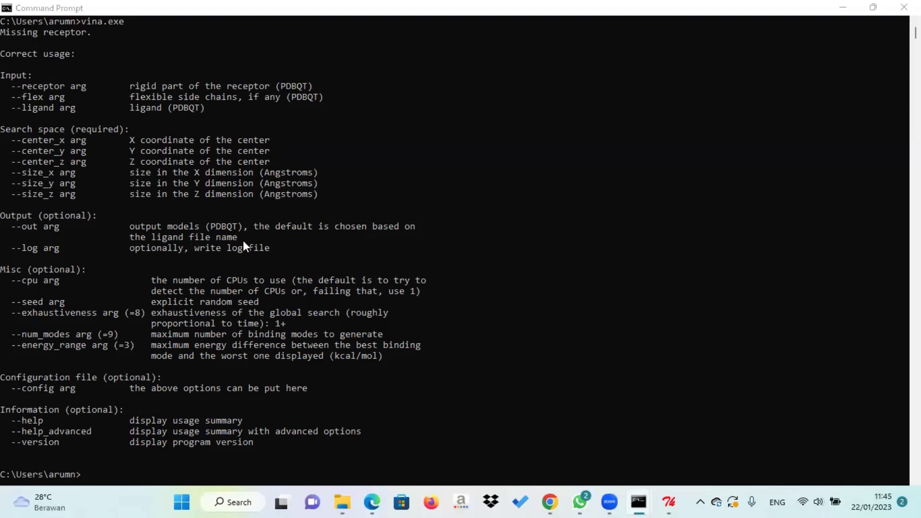
{"action": "scroll", "coordinate": [172, 440], "scroll_direction": "down", "scroll_amount": 3}
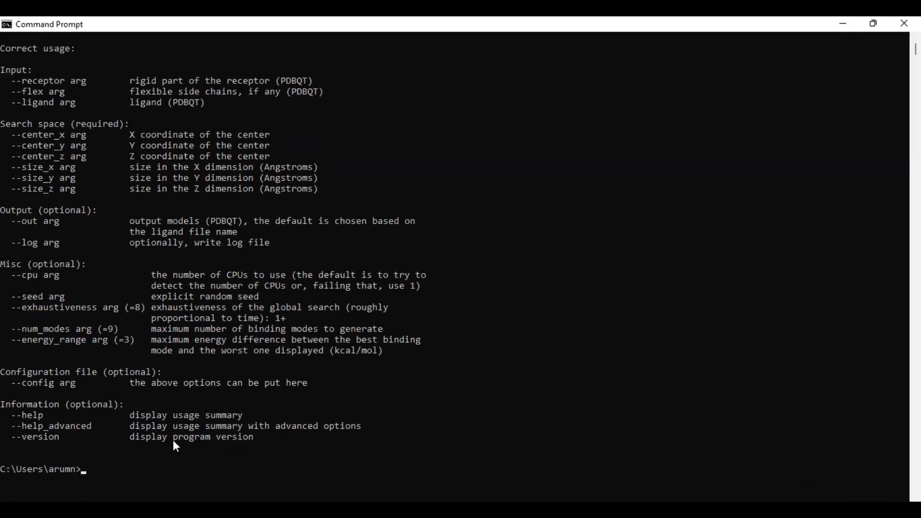
{"action": "scroll", "coordinate": [123, 448], "scroll_direction": "down", "scroll_amount": 3}
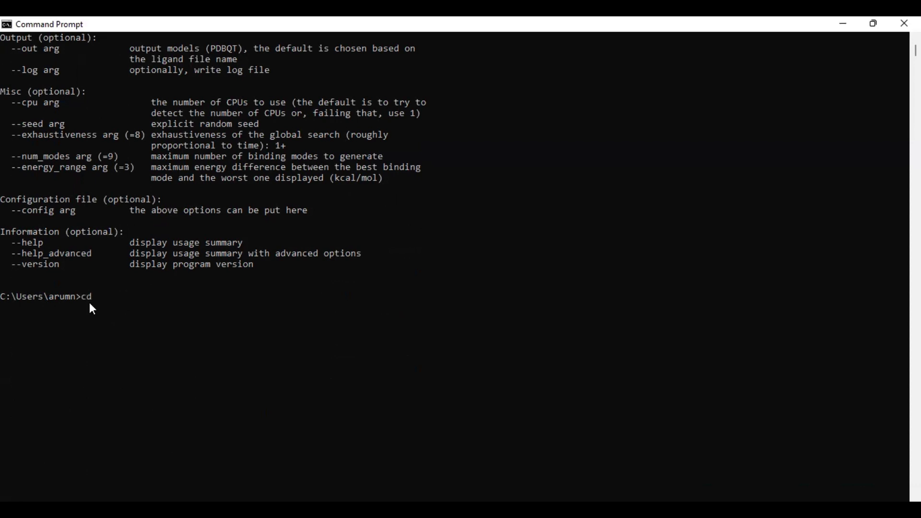
{"action": "type", "text": "Documents\\vina_tutorial"}
{"action": "key", "text": "Return"}
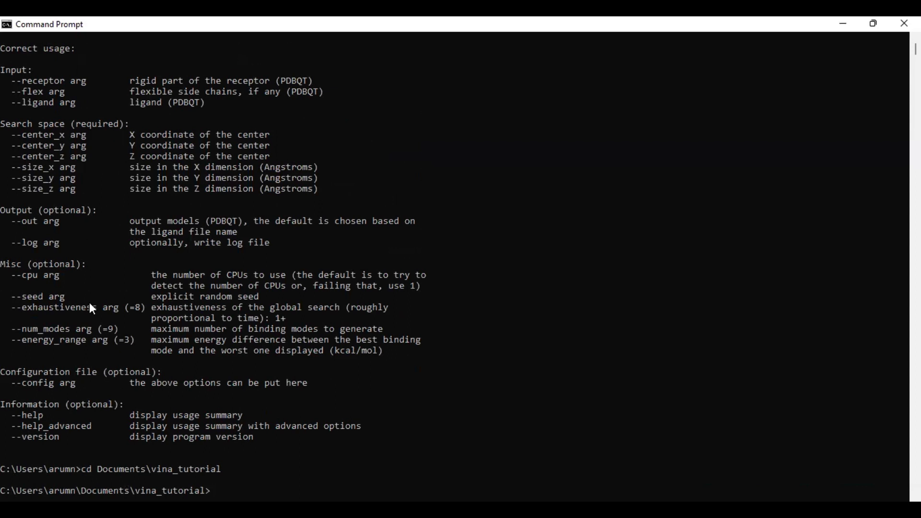
{"action": "type", "text": "dir"}
{"action": "key", "text": "Return"}
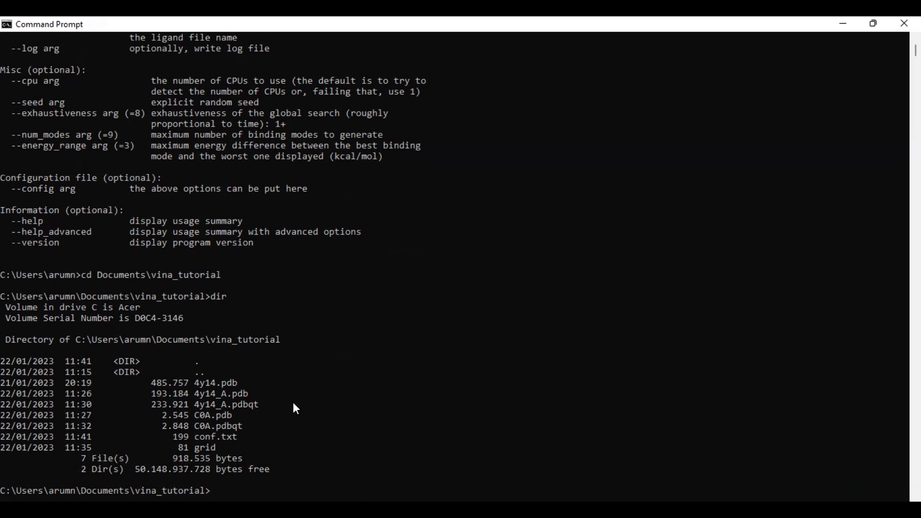
Run the docking with vina.exe --config conf.txt --cpu 4 and view the resulting binding mode table.
{"action": "type", "text": "vina.exe --config conf"}
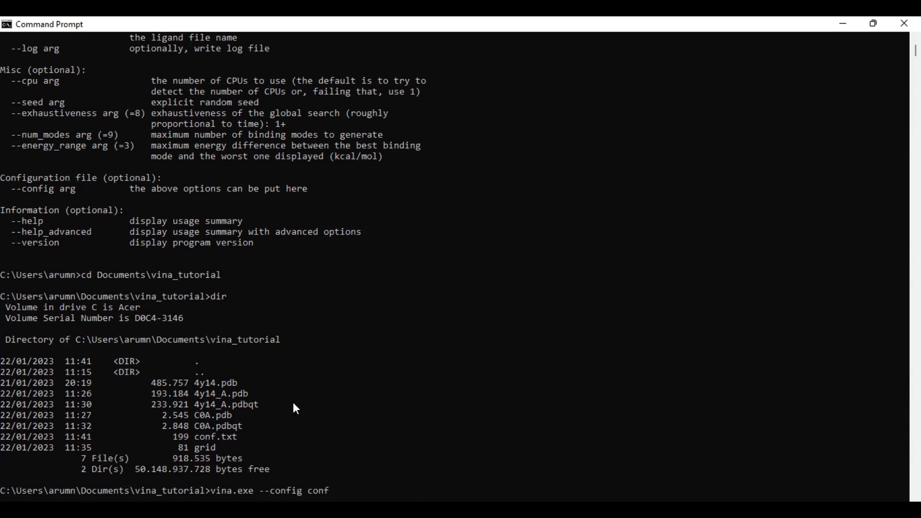
{"action": "type", "text": ".txt --"}
{"action": "scroll", "coordinate": [296, 408], "scroll_direction": "down", "scroll_amount": 4}
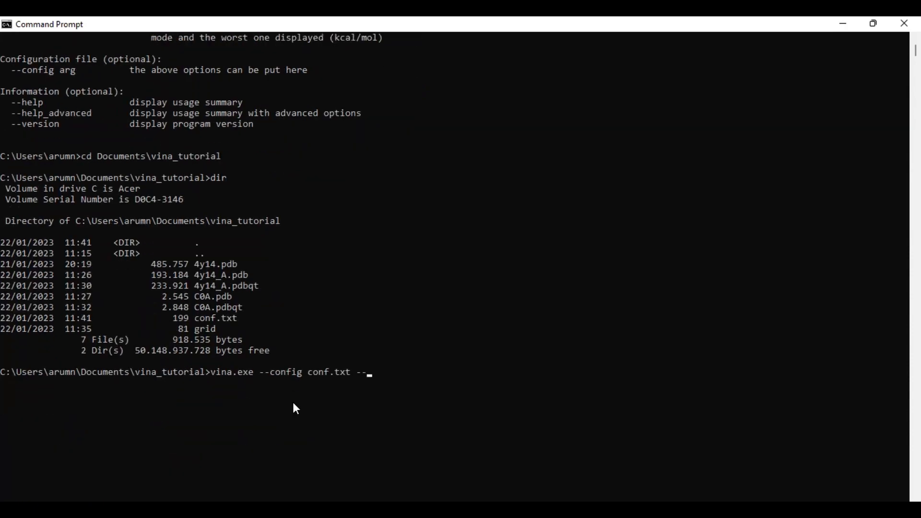
{"action": "type", "text": "cpu 4"}
{"action": "key", "text": "Return"}
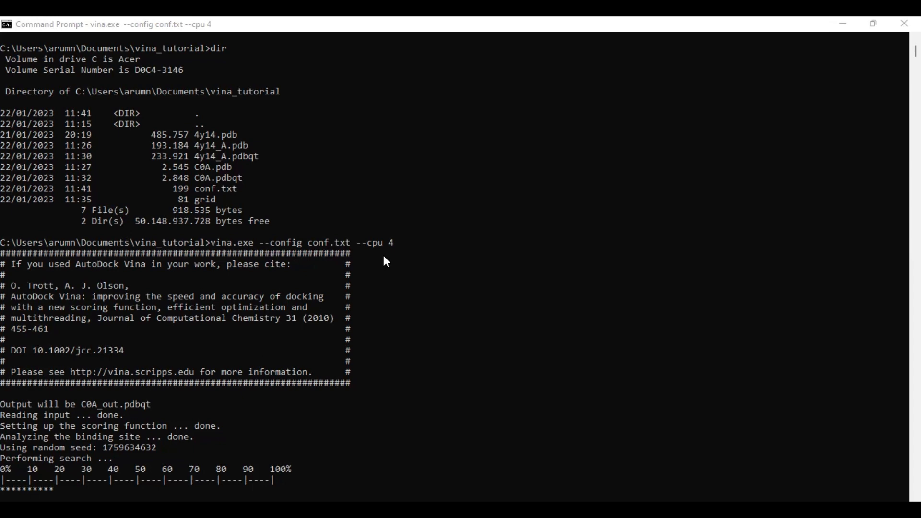
{"action": "scroll", "coordinate": [386, 262], "scroll_direction": "down", "scroll_amount": 3}
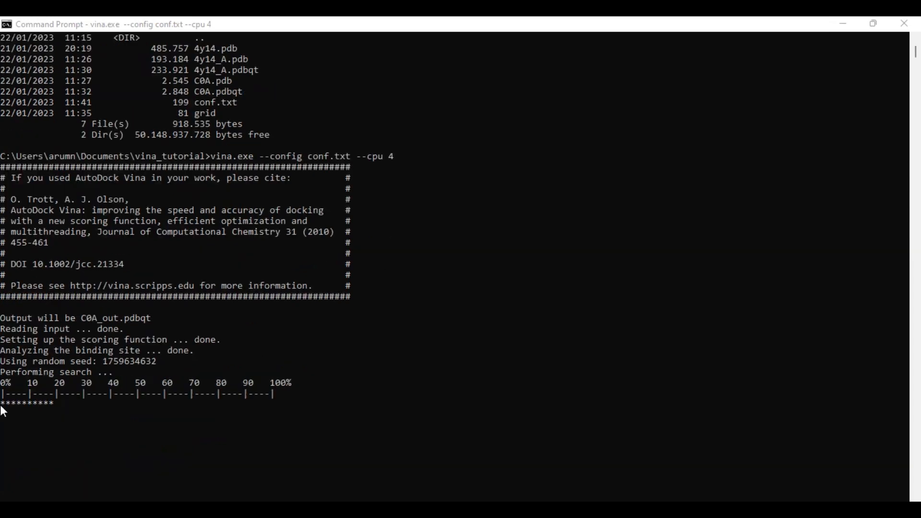
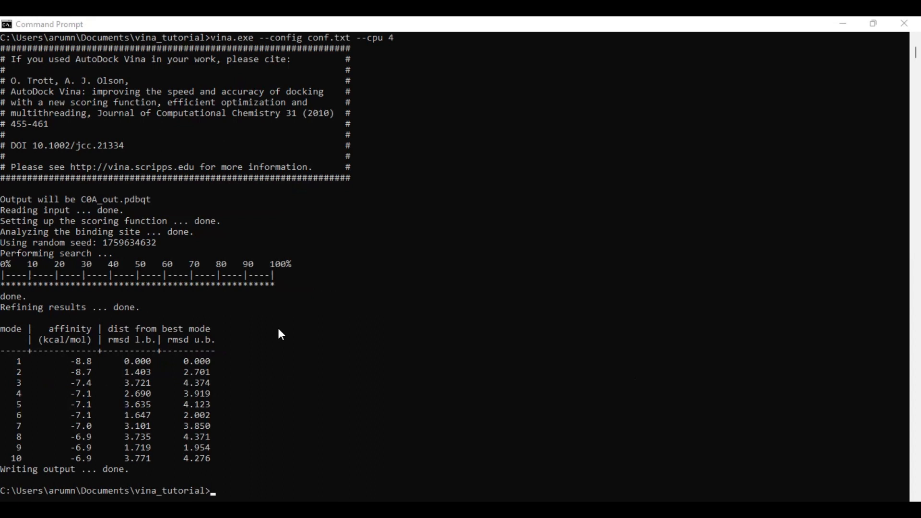
{"action": "scroll", "coordinate": [281, 335], "scroll_direction": "down", "scroll_amount": 2}
{"action": "scroll", "coordinate": [281, 334], "scroll_direction": "down", "scroll_amount": 2}
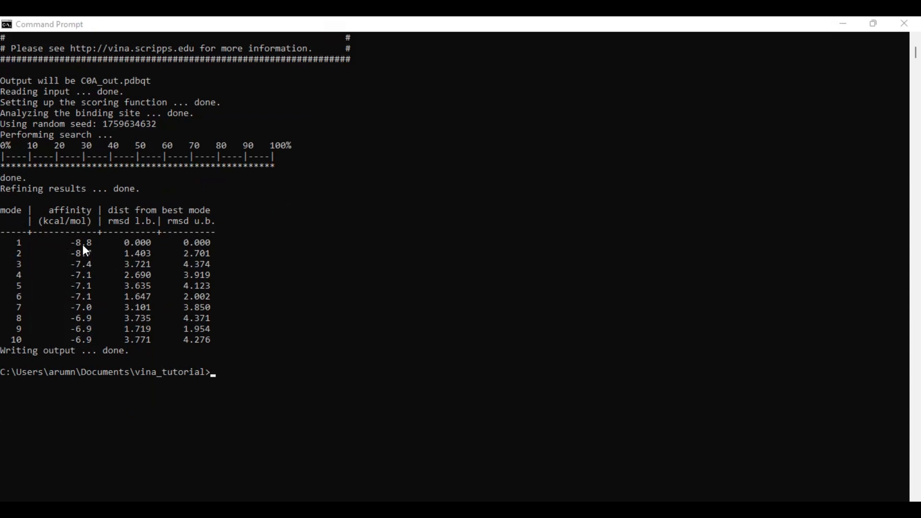
List the vina_tutorial folder's files with dir to check the docking output.
{"action": "left_click", "coordinate": [248, 378]}
{"action": "key", "text": "Return"}
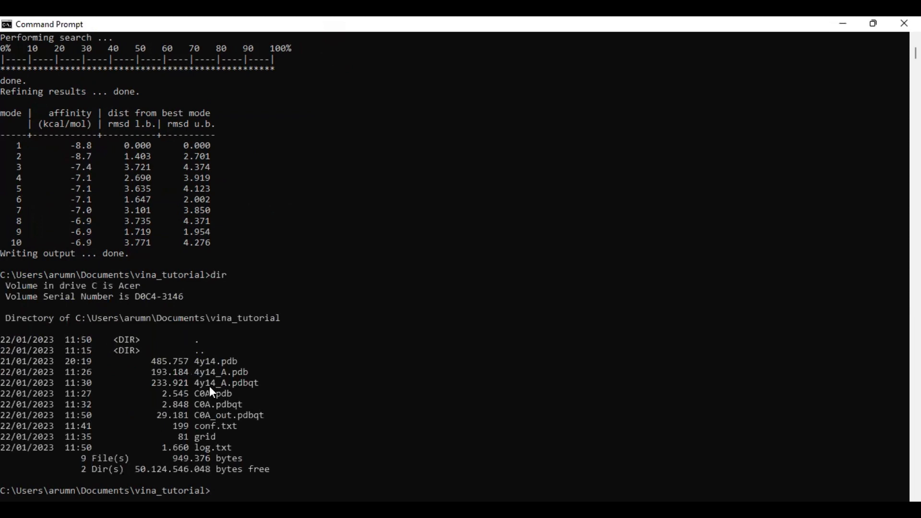
{"action": "scroll", "coordinate": [209, 387], "scroll_direction": "down", "scroll_amount": 1}
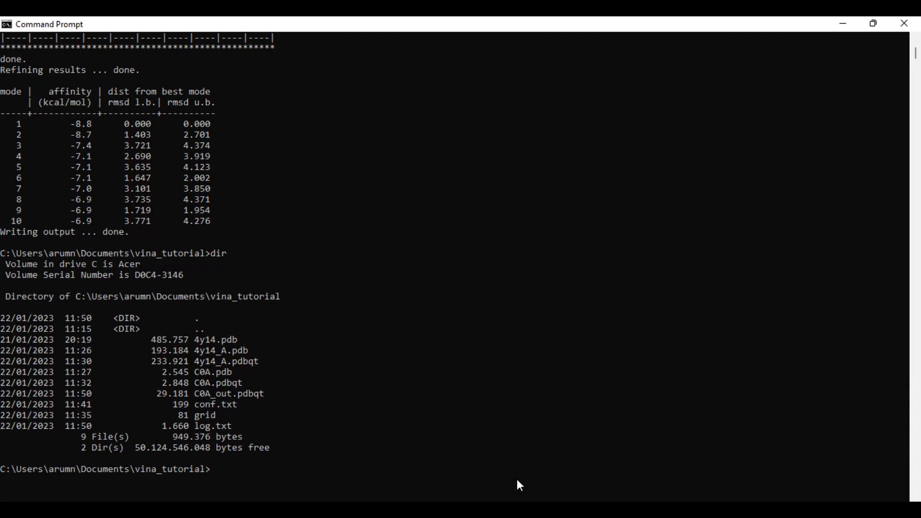
Run vina_split.exe without arguments to view its usage options.
{"action": "key", "text": "alt+Tab"}
{"action": "left_click", "coordinate": [286, 468]}
{"action": "scroll", "coordinate": [286, 467], "scroll_direction": "down", "scroll_amount": 3}
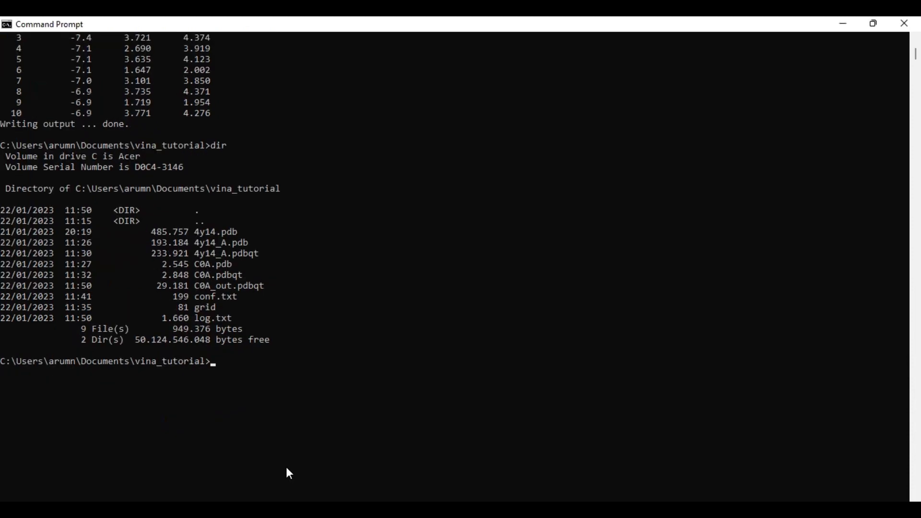
{"action": "type", "text": "vina_split.exe"}
{"action": "key", "text": "Return"}
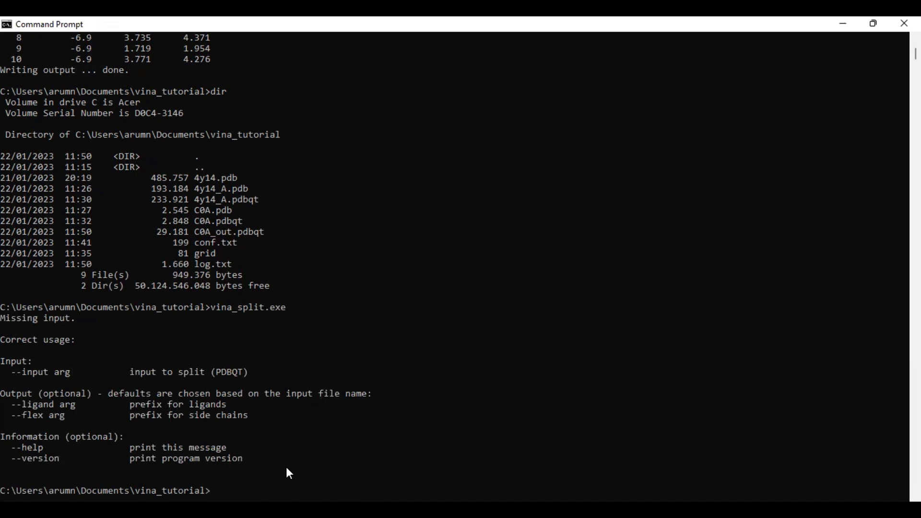
Split the docked poses with vina_split.exe --input C0A_out.pdbqt and list the folder's files with dir.
{"action": "type", "text": "vina_split.exe"}
{"action": "scroll", "coordinate": [286, 468], "scroll_direction": "down", "scroll_amount": 3}
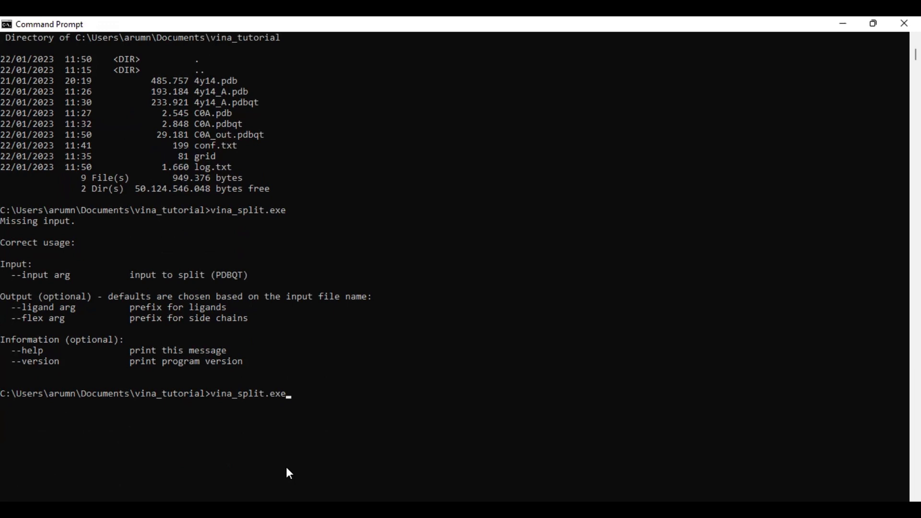
{"action": "type", "text": "--input C0A_out.pdbqt"}
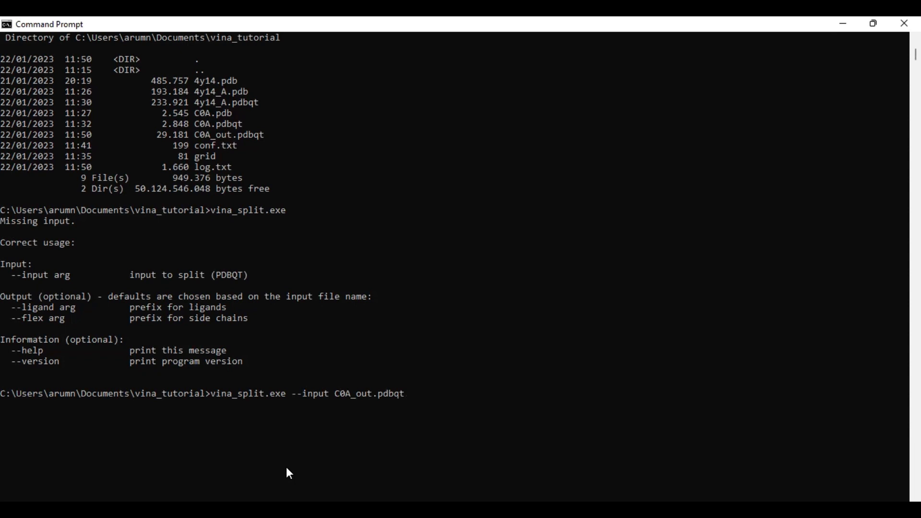
{"action": "key", "text": "Return"}
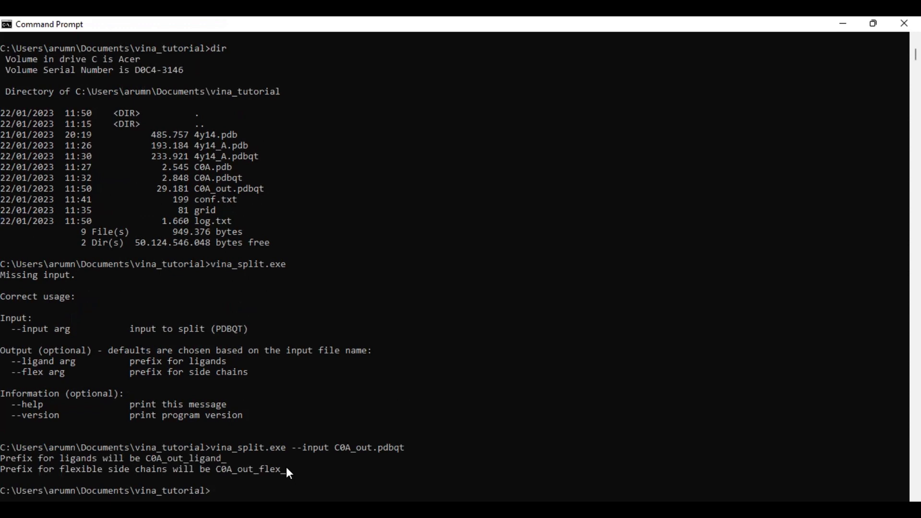
{"action": "type", "text": "dir"}
{"action": "key", "text": "Return"}
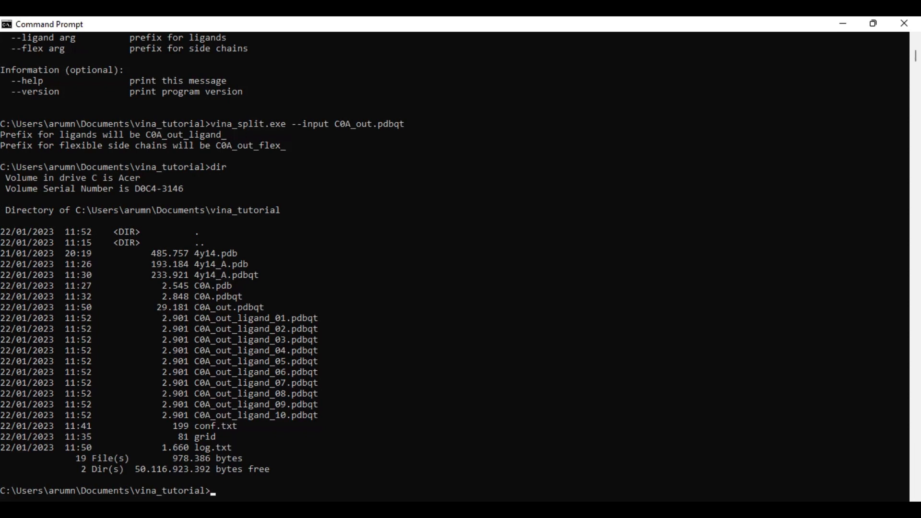
Switch to File Explorer, open the log file in the vina_tutorial folder and review its binding affinity table.
{"action": "key", "text": "alt+Tab"}
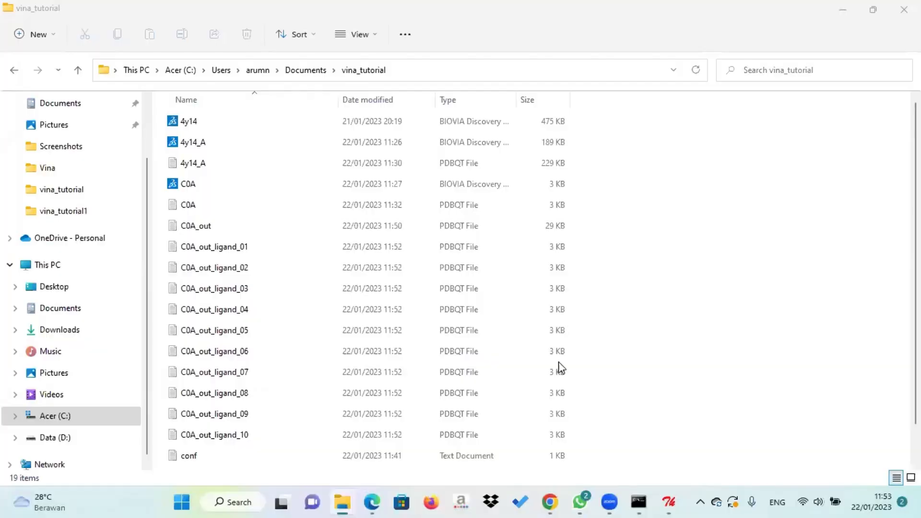
{"action": "scroll", "coordinate": [556, 368], "scroll_direction": "down", "scroll_amount": 2}
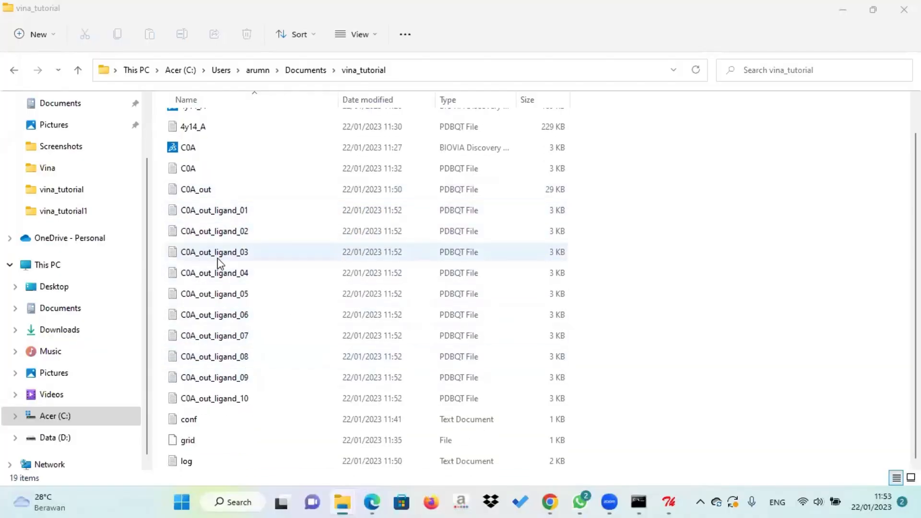
{"action": "double_click", "coordinate": [204, 463]}
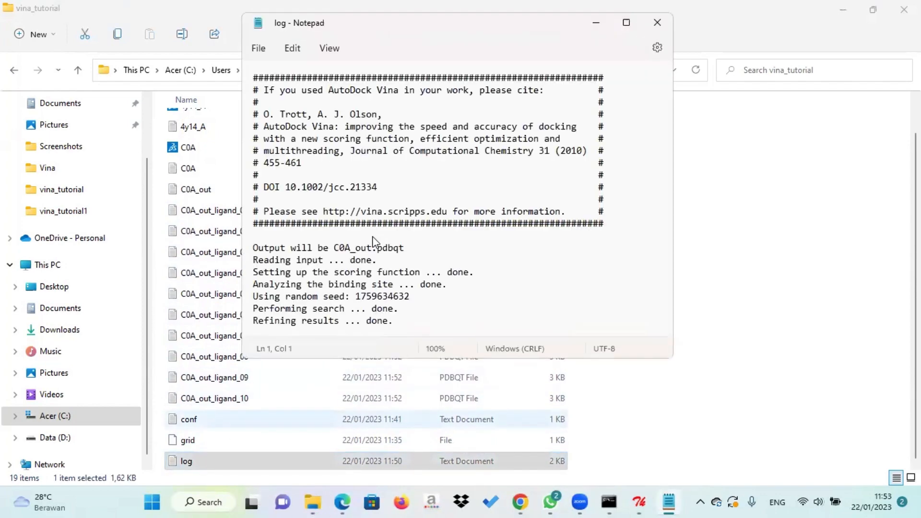
{"action": "scroll", "coordinate": [375, 241], "scroll_direction": "down", "scroll_amount": 5}
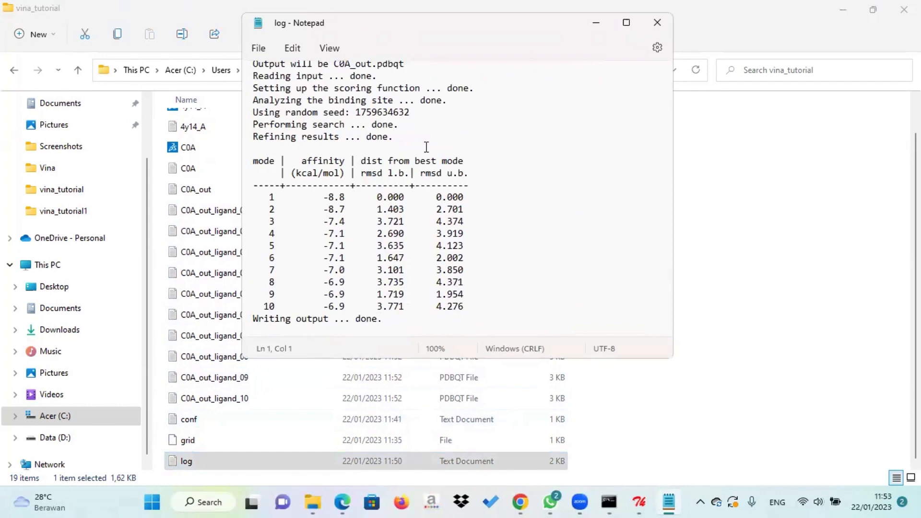
Close the log file and locate the C0A_out and C0A_out_ligand_01 files in the vina_tutorial folder.
{"action": "left_click", "coordinate": [662, 27]}
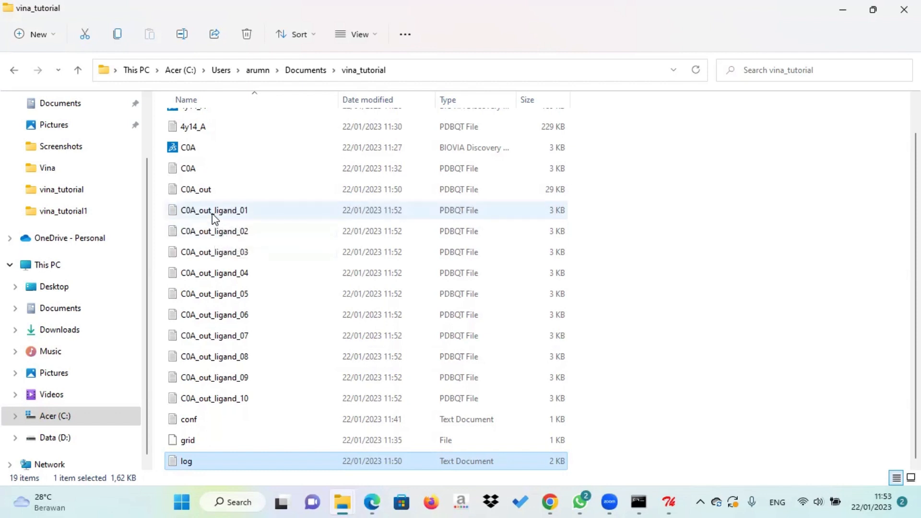
{"action": "left_click", "coordinate": [215, 217]}
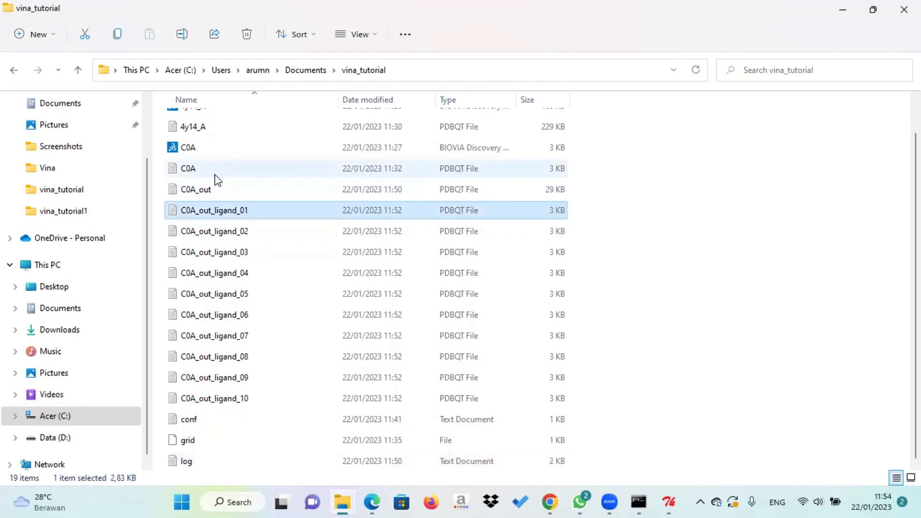
{"action": "left_click", "coordinate": [209, 197]}
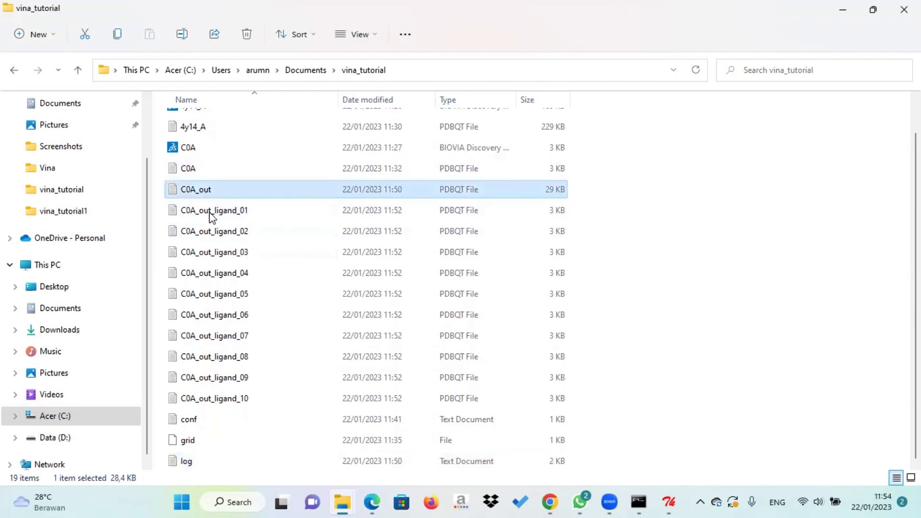
{"action": "left_click", "coordinate": [209, 215]}
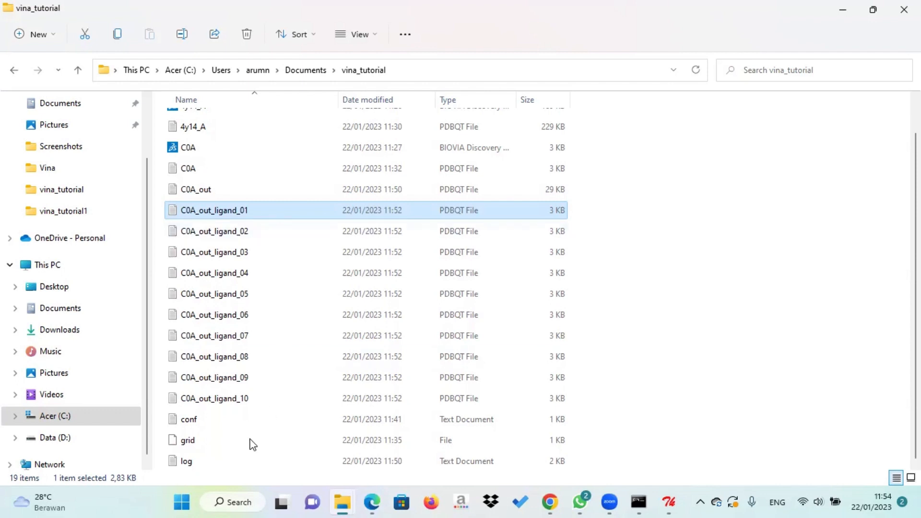
Switch to PyMOL by launching it, allowing PyMOLWin.exe to run and skipping activation, with its window maximized.
{"action": "left_click", "coordinate": [232, 502]}
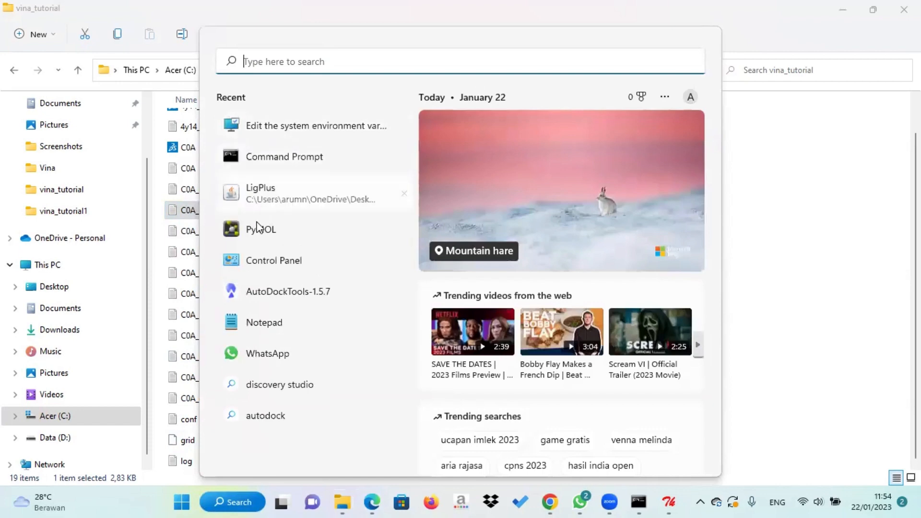
{"action": "left_click", "coordinate": [254, 222]}
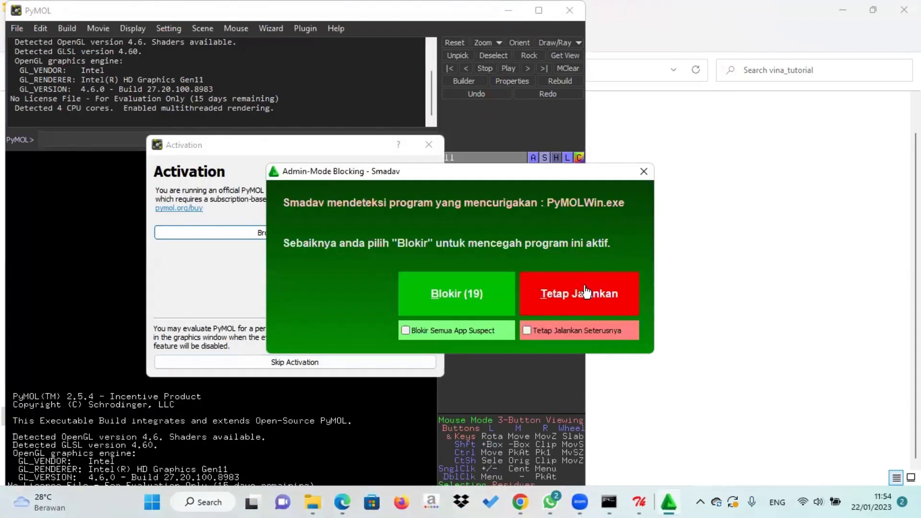
{"action": "left_click", "coordinate": [585, 291]}
{"action": "left_click", "coordinate": [339, 363]}
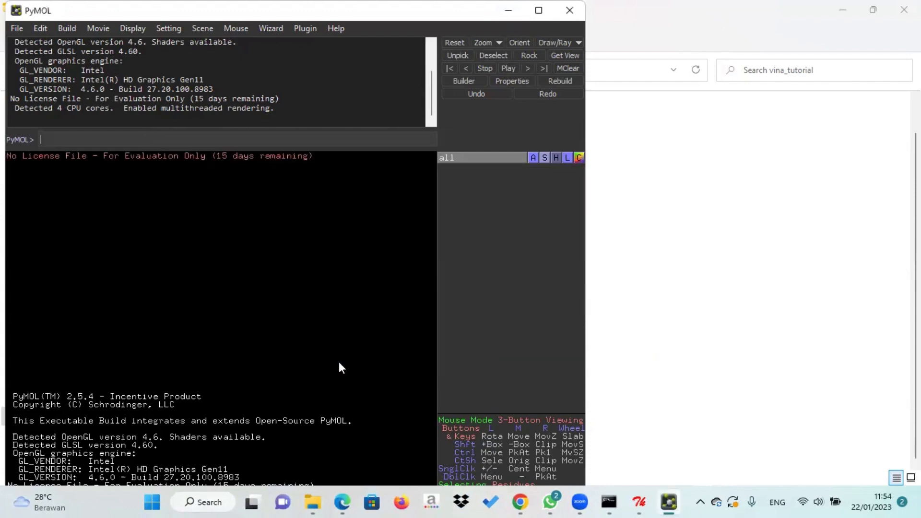
{"action": "left_click", "coordinate": [538, 11]}
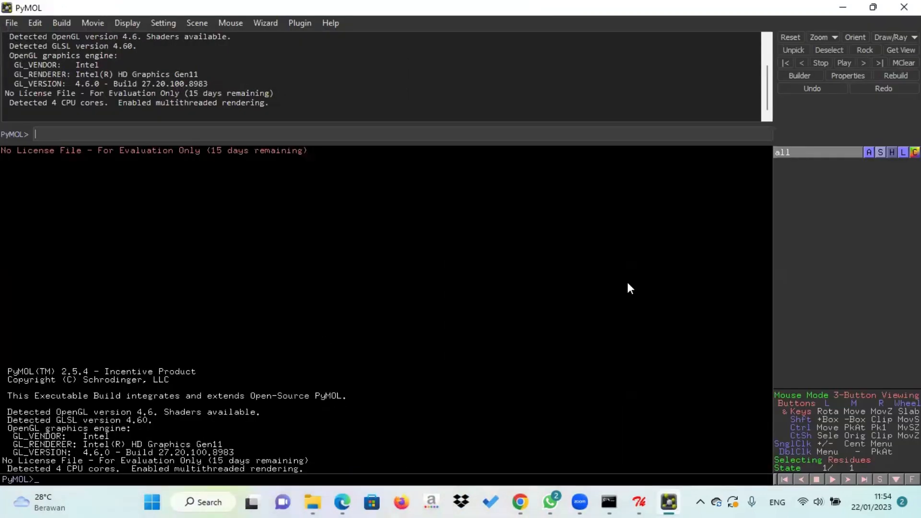
{"action": "mouse_move", "coordinate": [519, 497]}
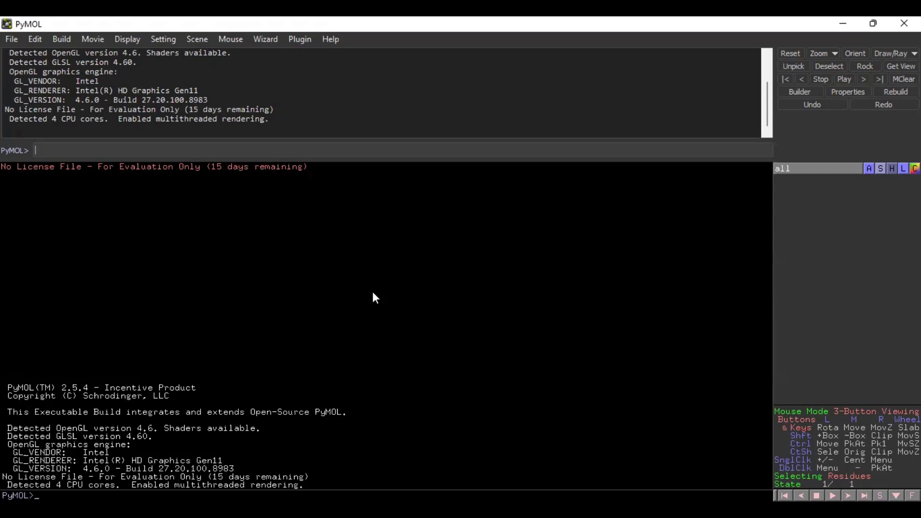
Check the working directory with pwd, then switch to File Explorer and copy the vina_tutorial folder's path.
{"action": "type", "text": "pwd"}
{"action": "key", "text": "Return"}
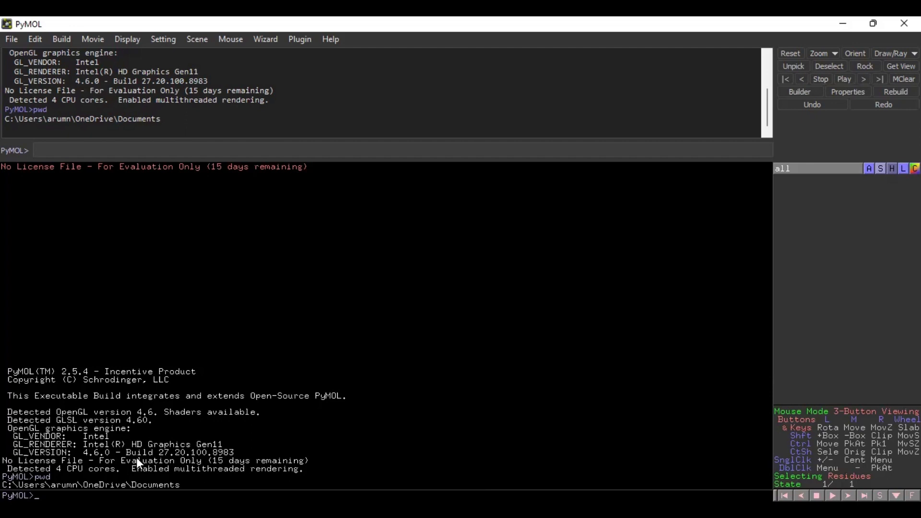
{"action": "key", "text": "alt+Tab"}
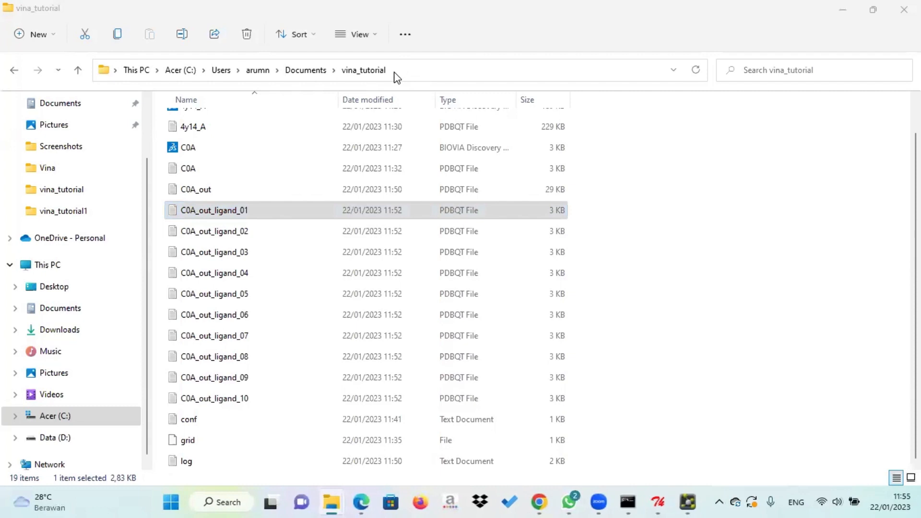
{"action": "left_click", "coordinate": [395, 72]}
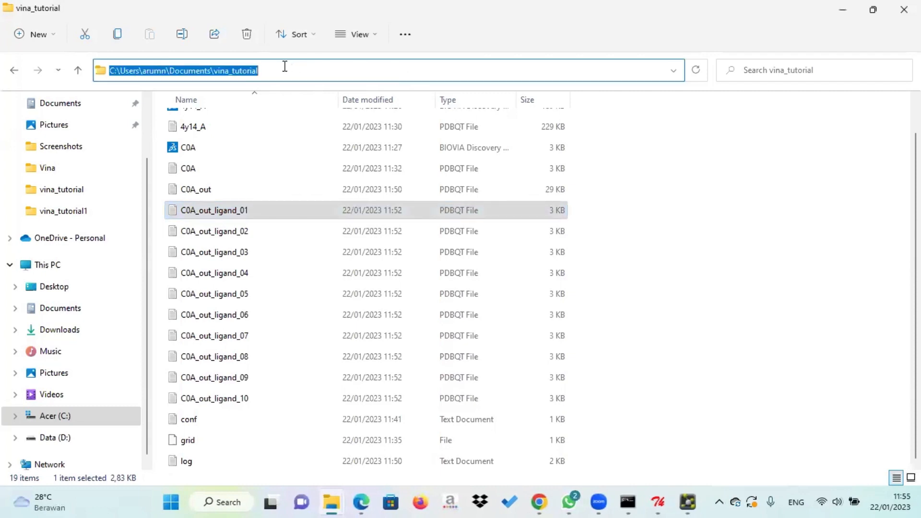
{"action": "left_click", "coordinate": [646, 246]}
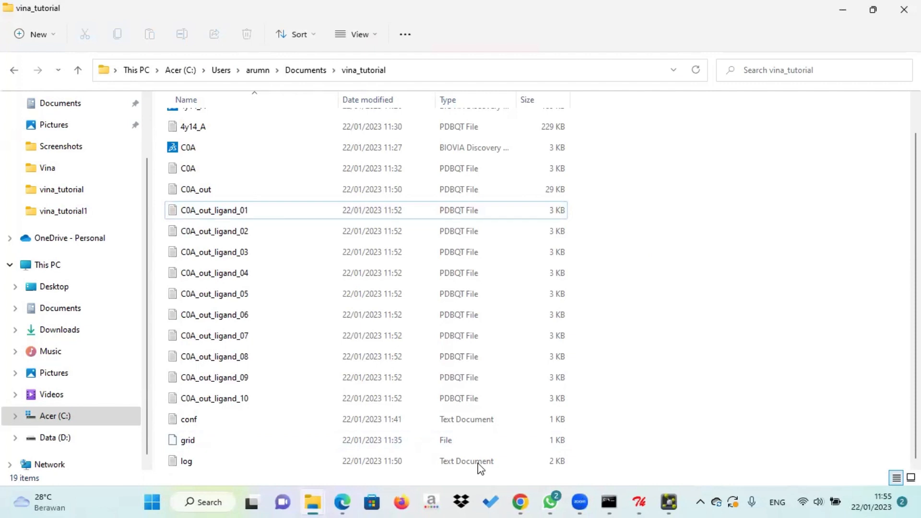
Switch back to PyMOL and change the working directory to the vina_tutorial folder with cd and its copied path.
{"action": "key", "text": "alt+Tab"}
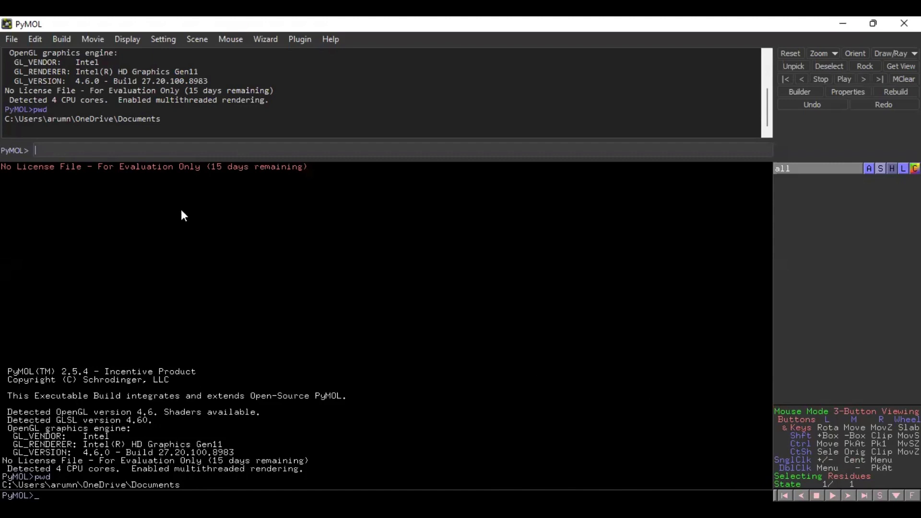
{"action": "type", "text": "cd"}
{"action": "type", "text": "C:\\Users\\arumn\\Documents\\vina_tutorial"}
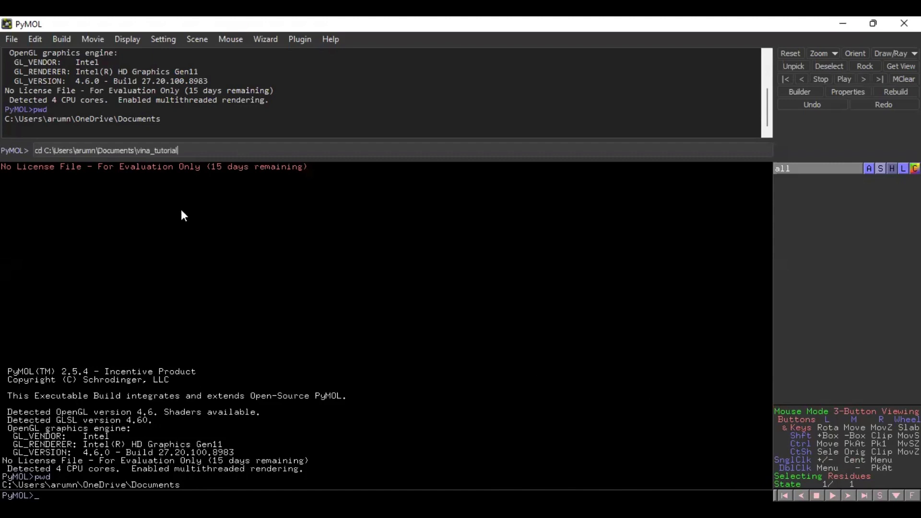
{"action": "key", "text": "Return"}
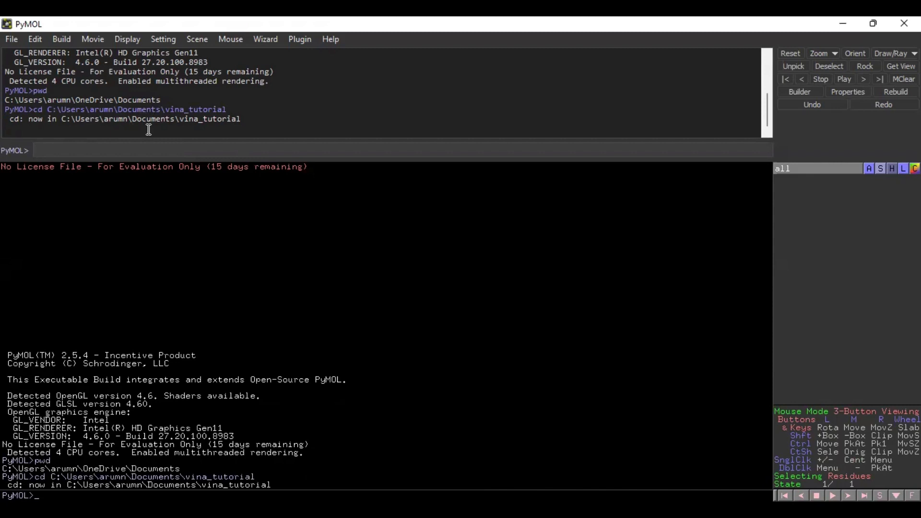
Load the receptor structure with load 4y14_A.pdb.
{"action": "type", "text": "load"}
{"action": "type", "text": "4y14_A.pdb"}
{"action": "key", "text": "Return"}
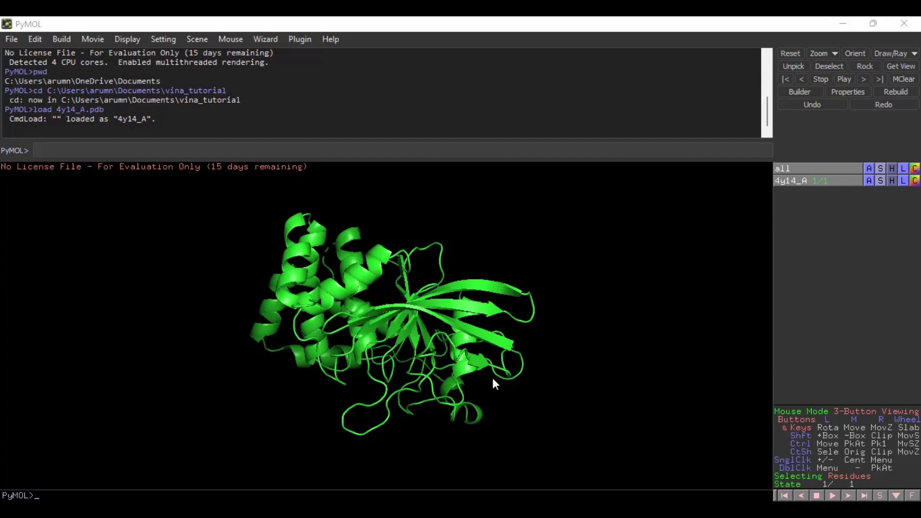
Hide all representations with hide all and display the receptor as a surface with show surface, 4y14_A.
{"action": "left_click", "coordinate": [166, 151]}
{"action": "type", "text": "hide all"}
{"action": "key", "text": "Return"}
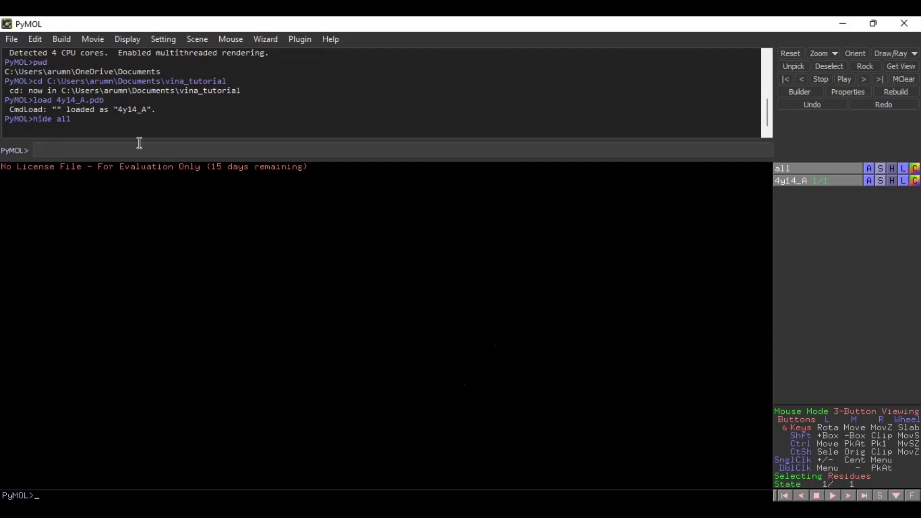
{"action": "type", "text": "show"}
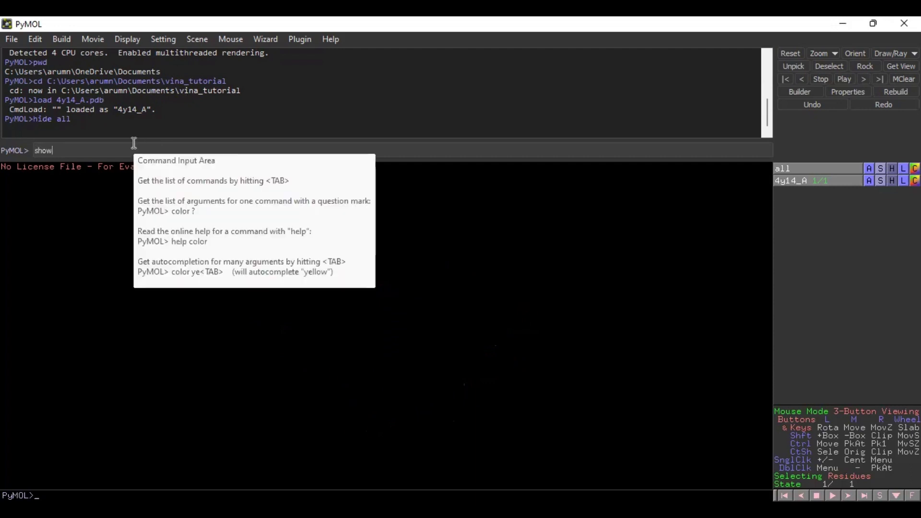
{"action": "type", "text": " surface, 4y14_A"}
{"action": "key", "text": "Return"}
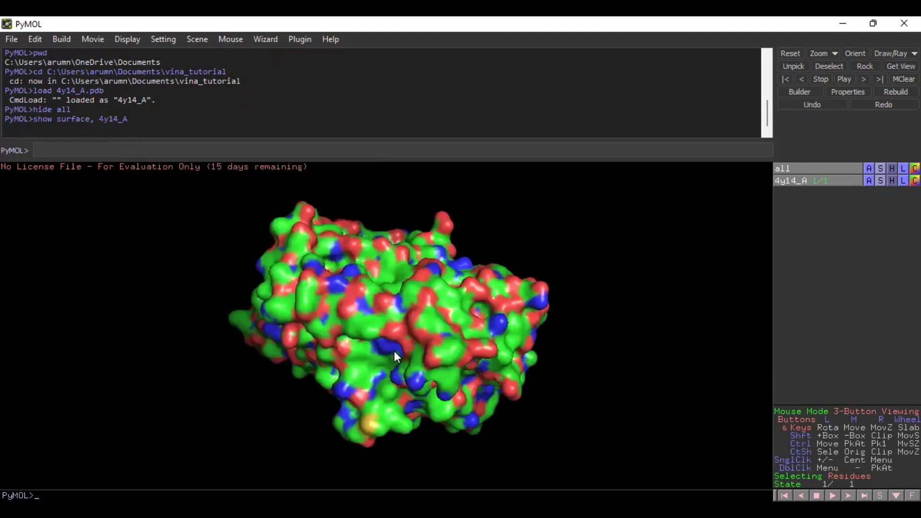
Color the 4y14_A surface white from the grays.
{"action": "left_click_drag", "start_coordinate": [395, 355], "coordinate": [438, 322]}
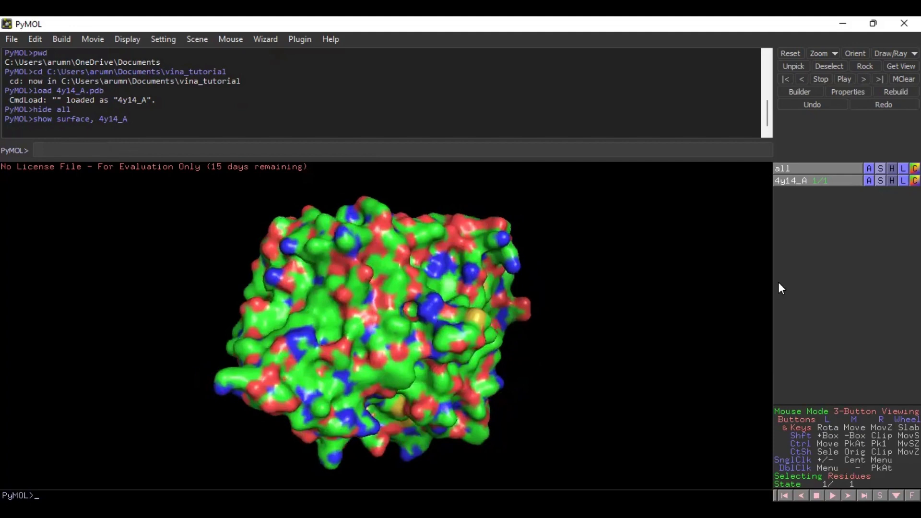
{"action": "left_click", "coordinate": [914, 180]}
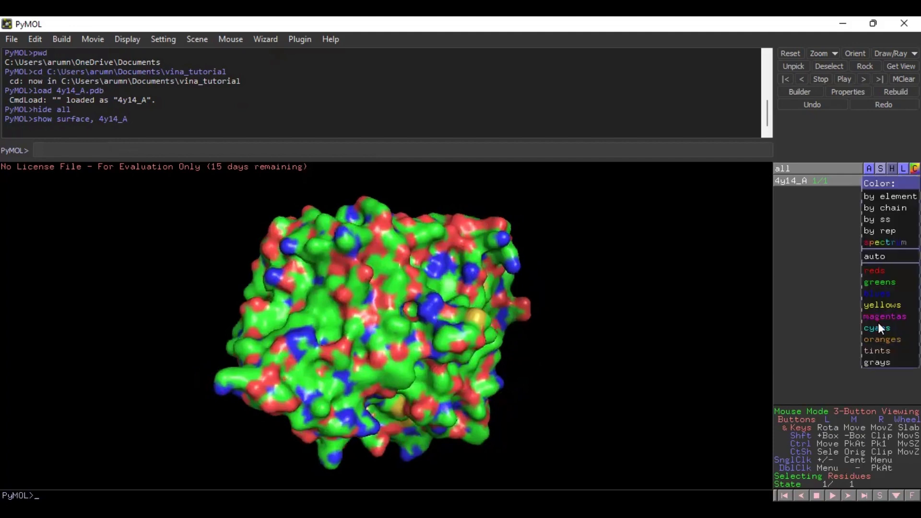
{"action": "mouse_move", "coordinate": [873, 362]}
{"action": "left_click", "coordinate": [837, 361]}
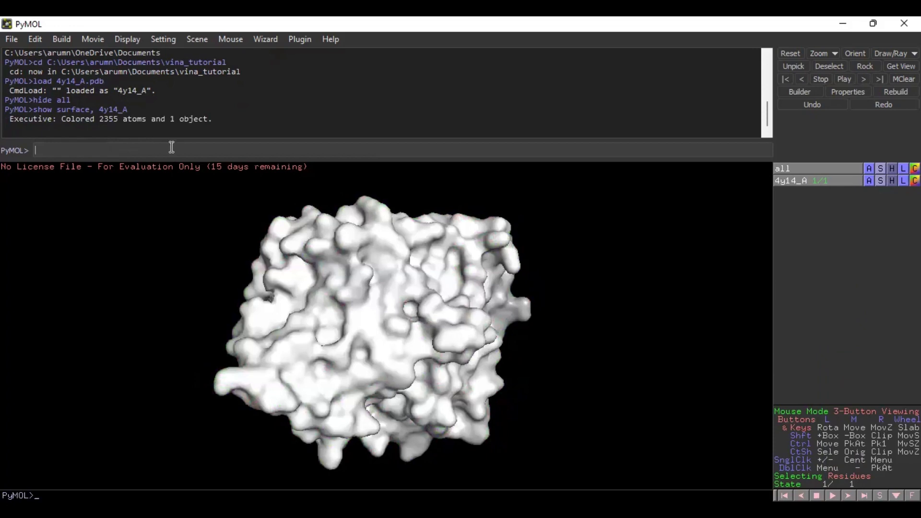
Load the original ligand with load C0A.pdbqt and fit everything visible in view with zoom vis.
{"action": "type", "text": "load C0A.pdbqt"}
{"action": "key", "text": "Return"}
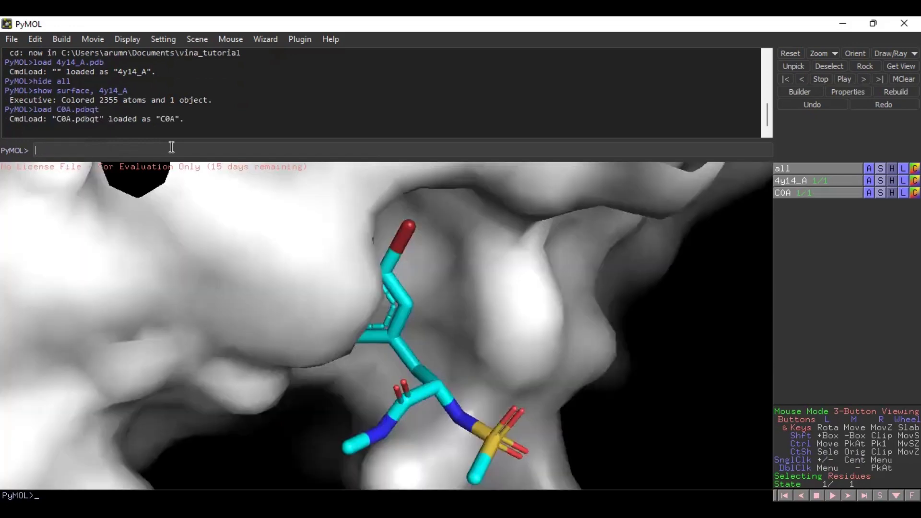
{"action": "left_click_drag", "start_coordinate": [387, 350], "coordinate": [414, 307]}
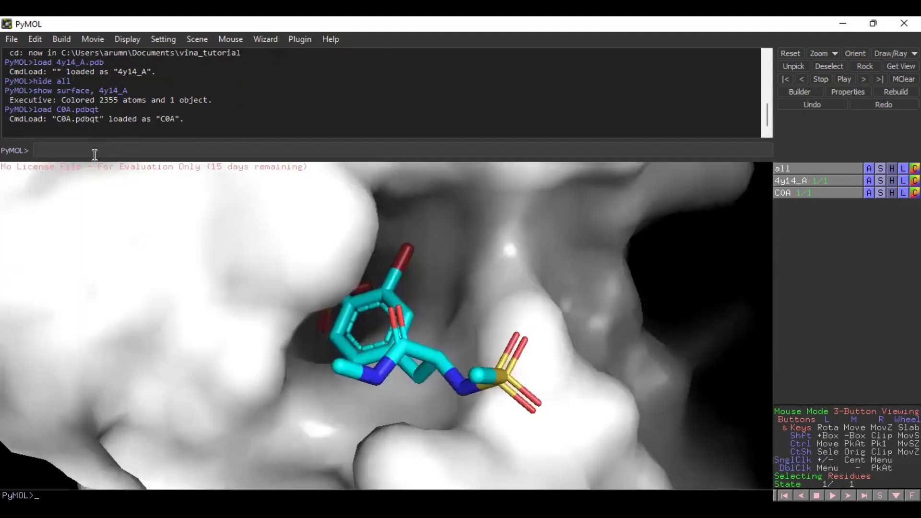
{"action": "type", "text": "zoom vis"}
{"action": "key", "text": "Return"}
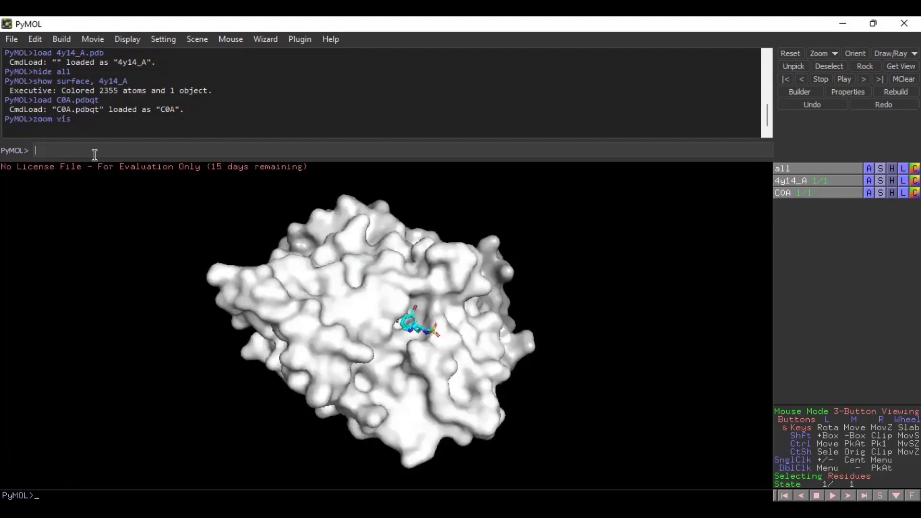
Color the C0A ligand green.
{"action": "left_click_drag", "start_coordinate": [378, 349], "coordinate": [452, 331]}
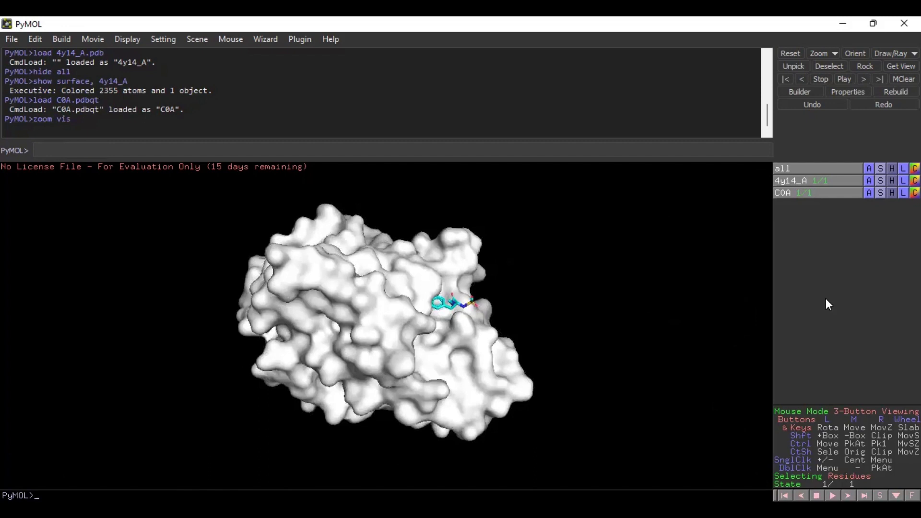
{"action": "left_click", "coordinate": [915, 193]}
{"action": "mouse_move", "coordinate": [843, 294]}
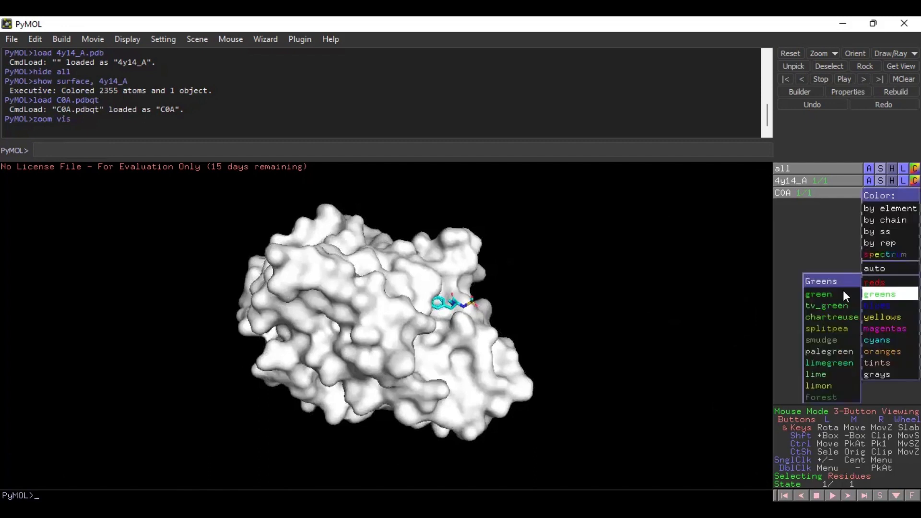
{"action": "left_click", "coordinate": [603, 299]}
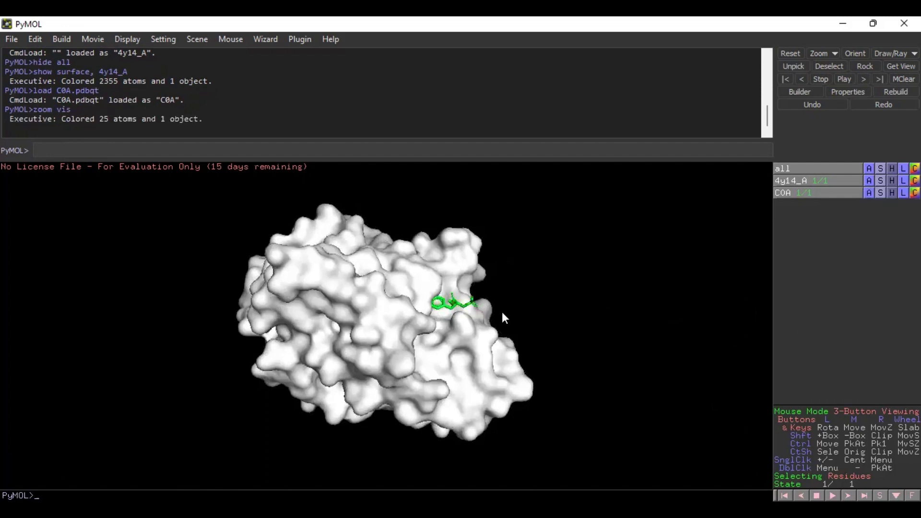
Load the top docked pose with load C0A_out_ligand_01.pdbqt.
{"action": "left_click", "coordinate": [218, 152]}
{"action": "type", "text": "load C0A_out_ligand_01.pdbqt"}
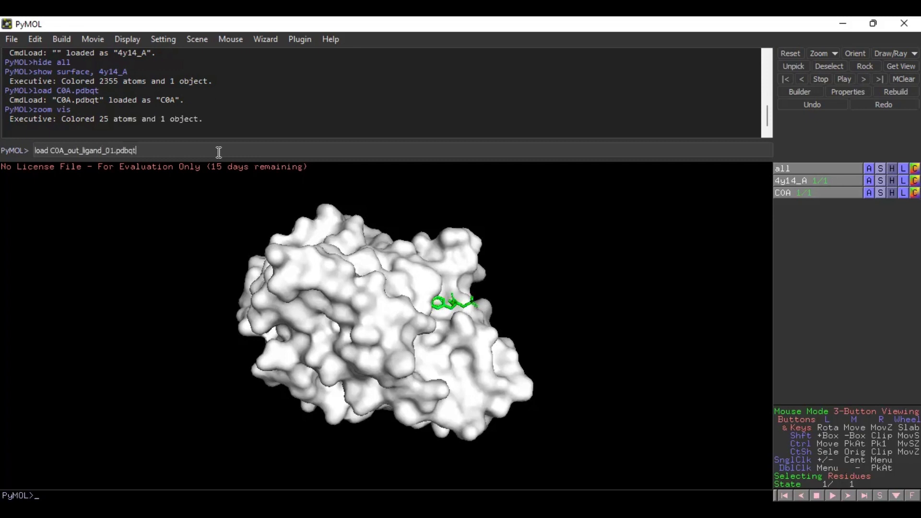
{"action": "key", "text": "Return"}
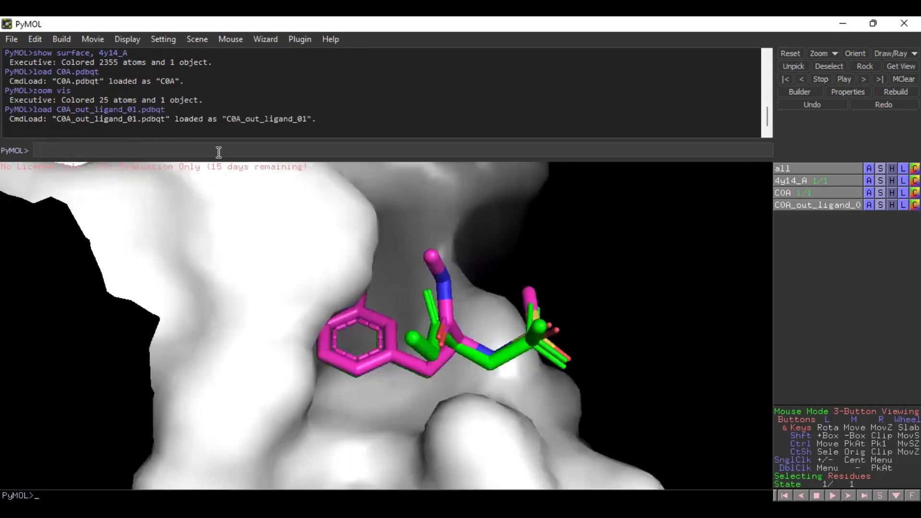
Color the docked pose C0A_out_ligand_01 magenta and examine its overlap with C0A in the binding pocket.
{"action": "left_click_drag", "start_coordinate": [413, 349], "coordinate": [464, 333]}
{"action": "left_click_drag", "start_coordinate": [438, 301], "coordinate": [465, 298]}
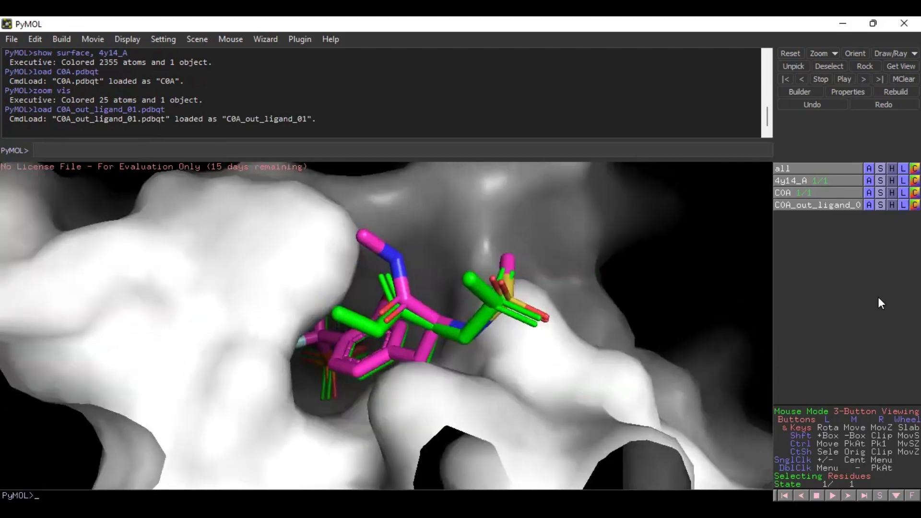
{"action": "left_click", "coordinate": [915, 205]}
{"action": "mouse_move", "coordinate": [882, 341]}
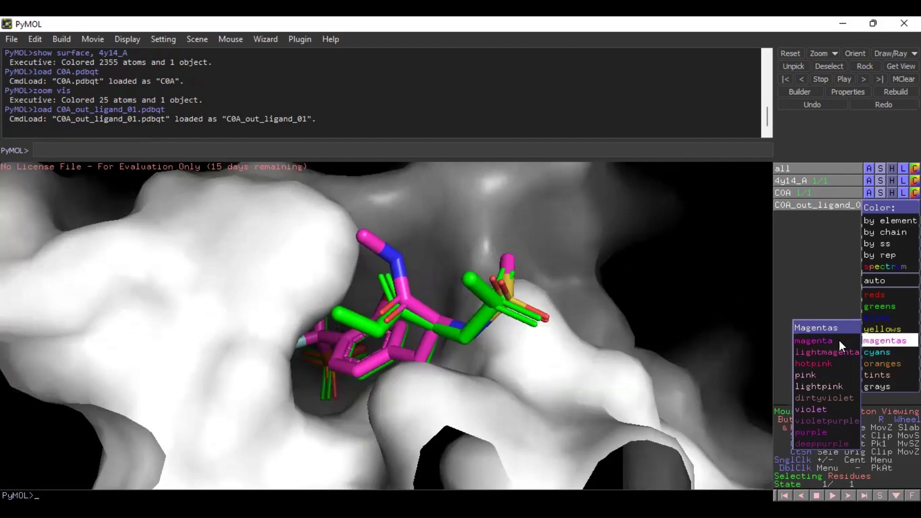
{"action": "left_click", "coordinate": [839, 341]}
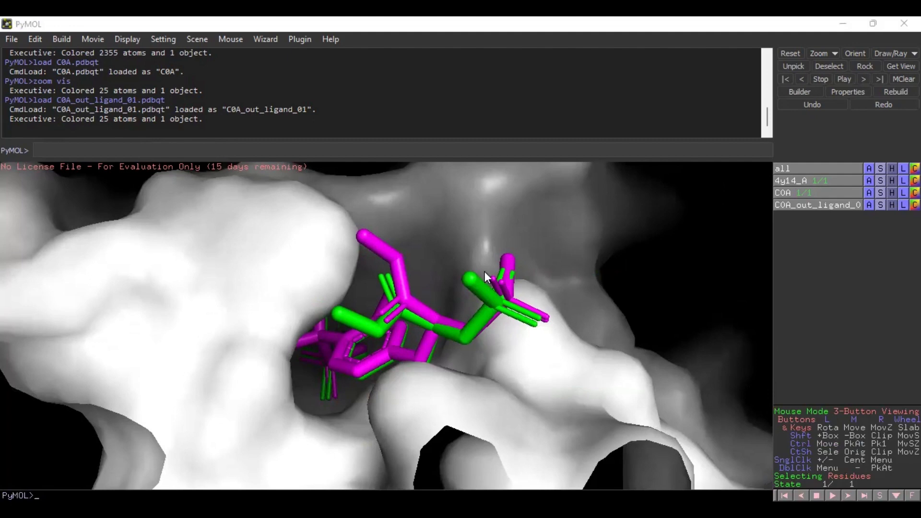
{"action": "left_click_drag", "start_coordinate": [515, 331], "coordinate": [520, 313]}
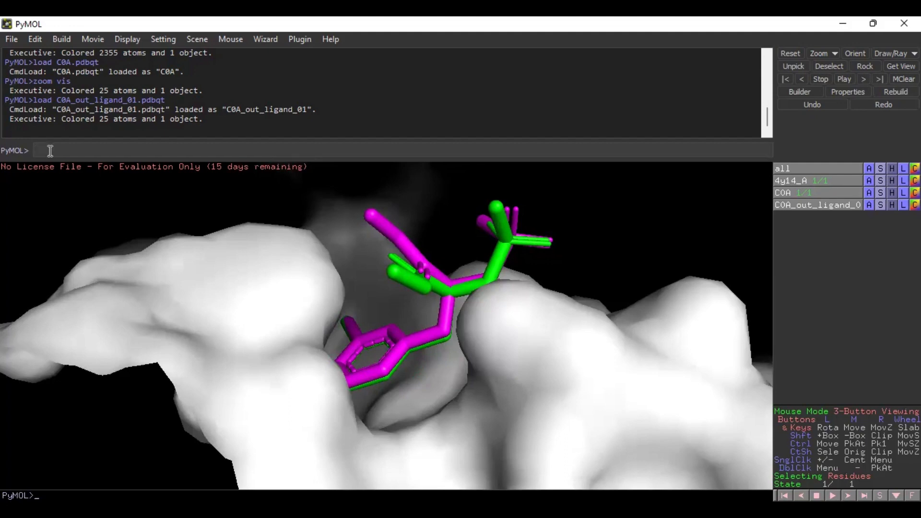
Calculate the RMSD between the original and docked ligands without realigning them, using rms_cur C0A,C0A_out_ligand_01.
{"action": "type", "text": "rms_cur C0A,C0A_out_ligand_01"}
{"action": "key", "text": "Return"}
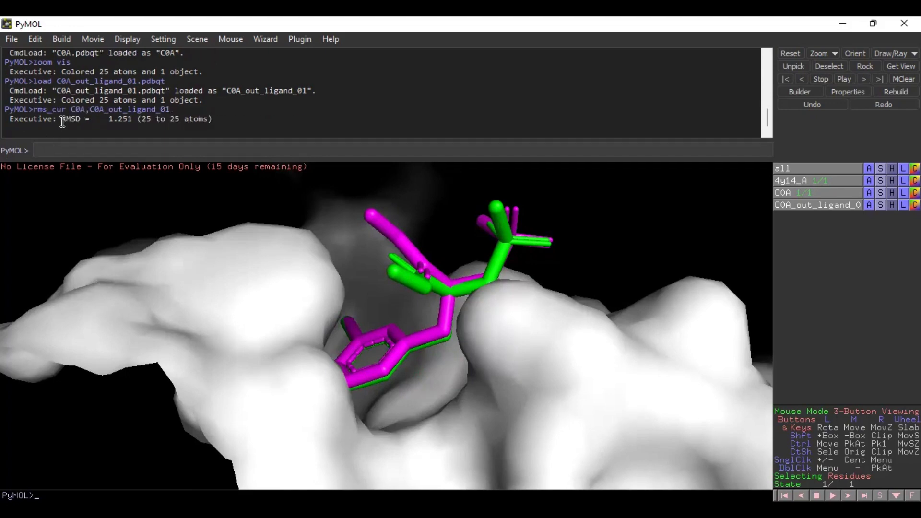
{"action": "left_click_drag", "start_coordinate": [104, 119], "coordinate": [141, 121]}
Save the receptor 4y14_A together with the docked pose C0A_out_ligand_01 as 4y14_complex.pdb.
{"action": "left_click", "coordinate": [109, 144]}
{"action": "type", "text": "save 4y14"}
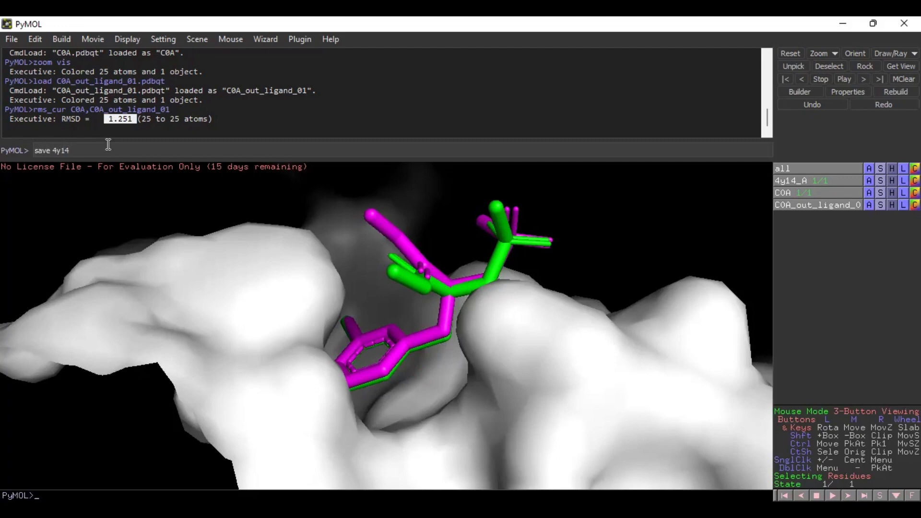
{"action": "type", "text": "_complex.pdb,4y14_A + C0A_out_ligand"}
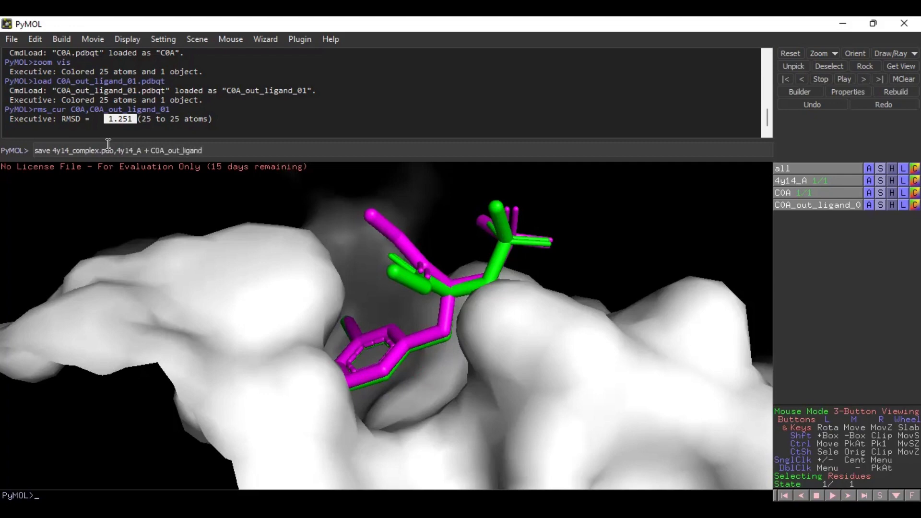
{"action": "type", "text": "_01"}
{"action": "key", "text": "Return"}
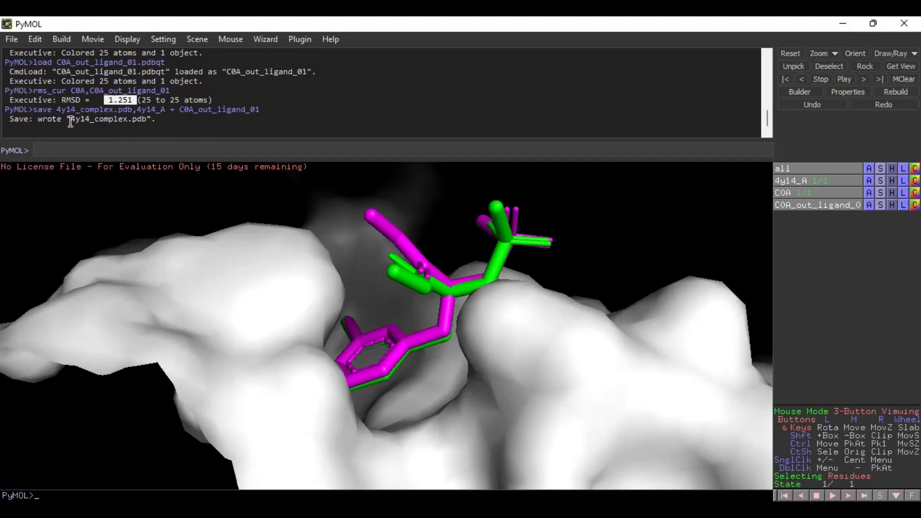
{"action": "left_click_drag", "start_coordinate": [71, 121], "coordinate": [152, 120]}
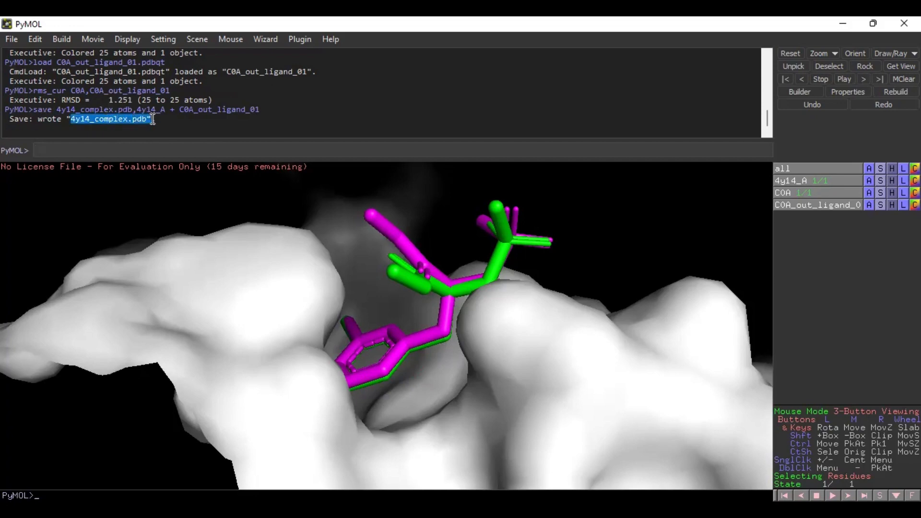
{"action": "left_click", "coordinate": [281, 129]}
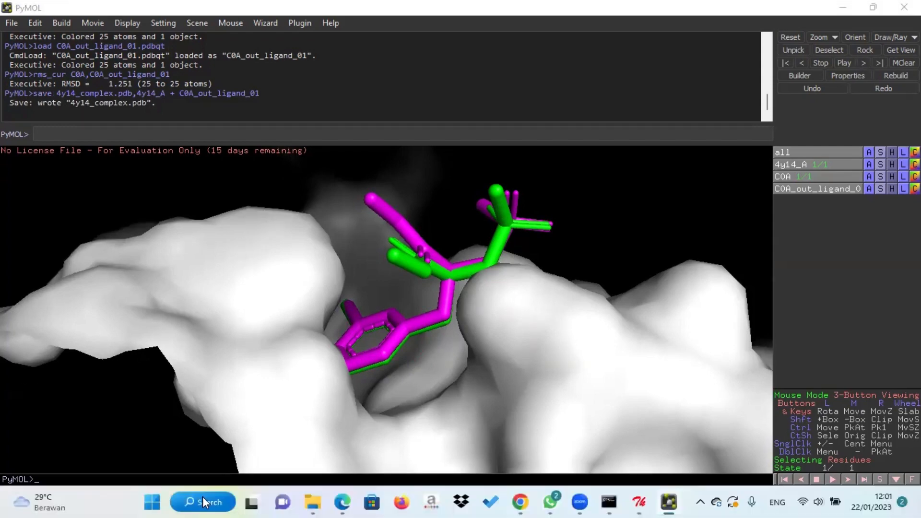
Launch LigPlus and minimize the PyMOL window to bring LigPlot+ into view.
{"action": "left_click", "coordinate": [204, 501]}
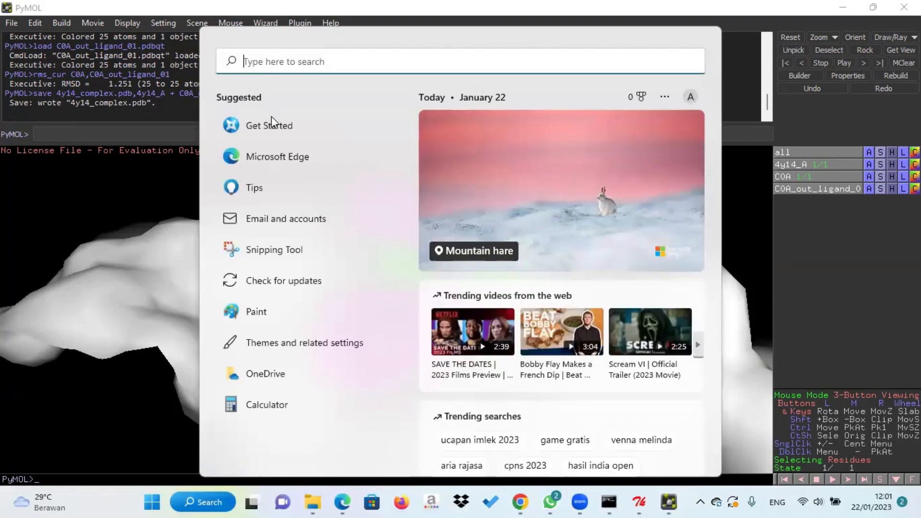
{"action": "left_click", "coordinate": [203, 501]}
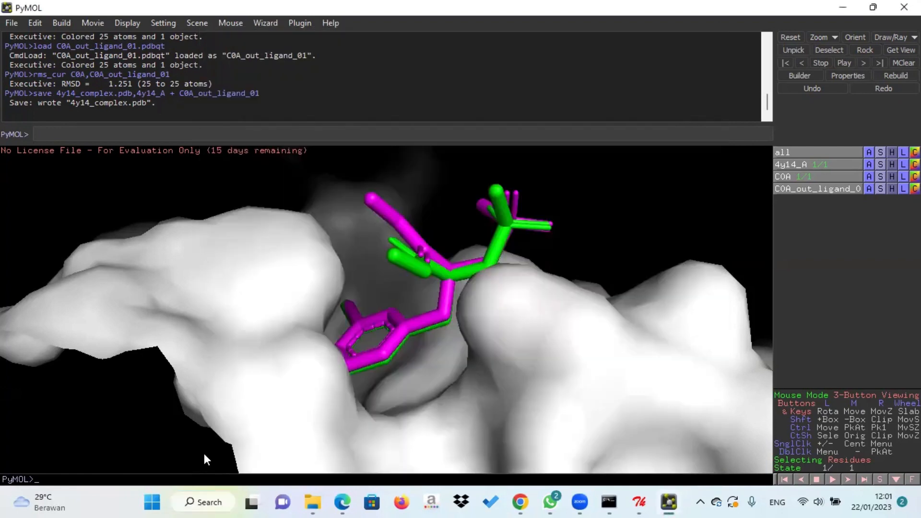
{"action": "left_click", "coordinate": [191, 502]}
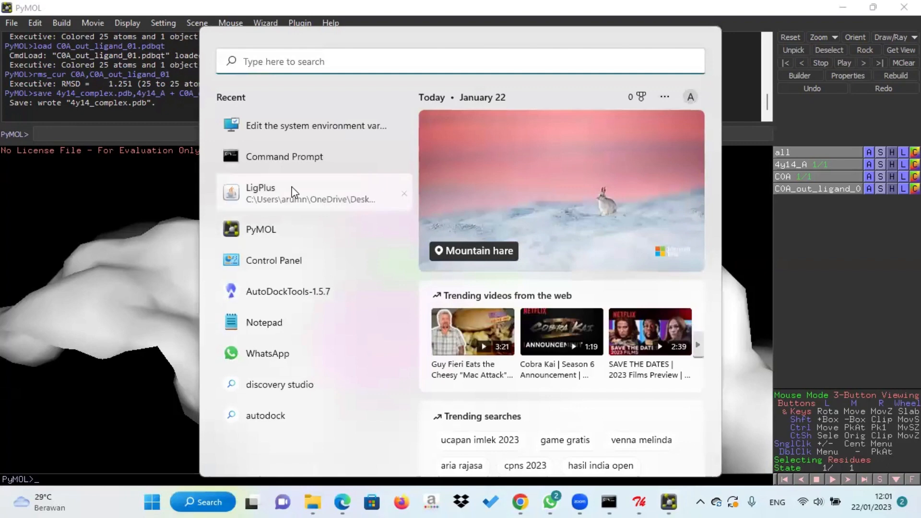
{"action": "left_click", "coordinate": [295, 192]}
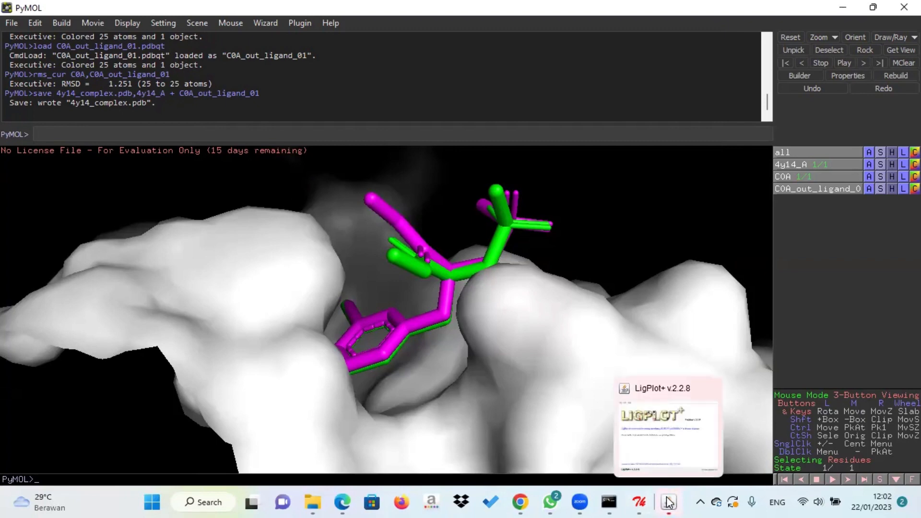
{"action": "left_click", "coordinate": [843, 8]}
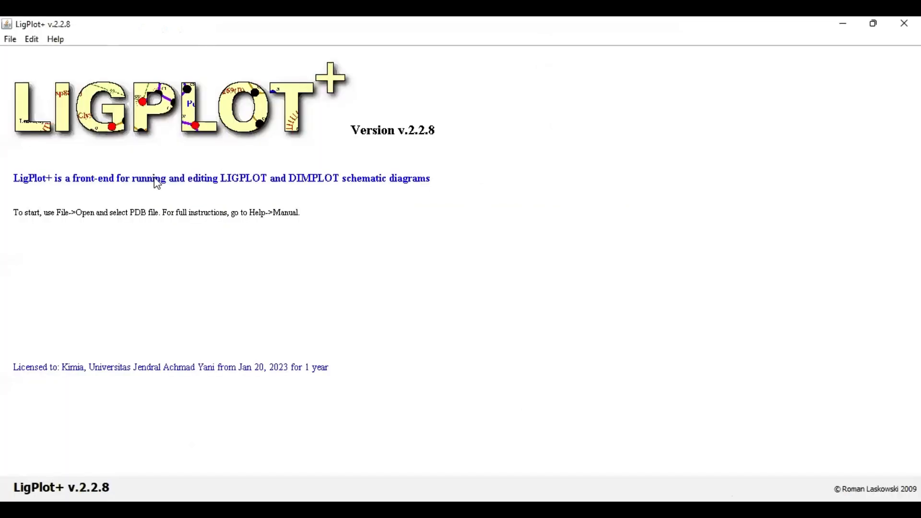
Start opening a PDB file and browse to the vina_tutorial folder in the user's Documents on drive C.
{"action": "left_click", "coordinate": [9, 41]}
{"action": "mouse_move", "coordinate": [19, 54]}
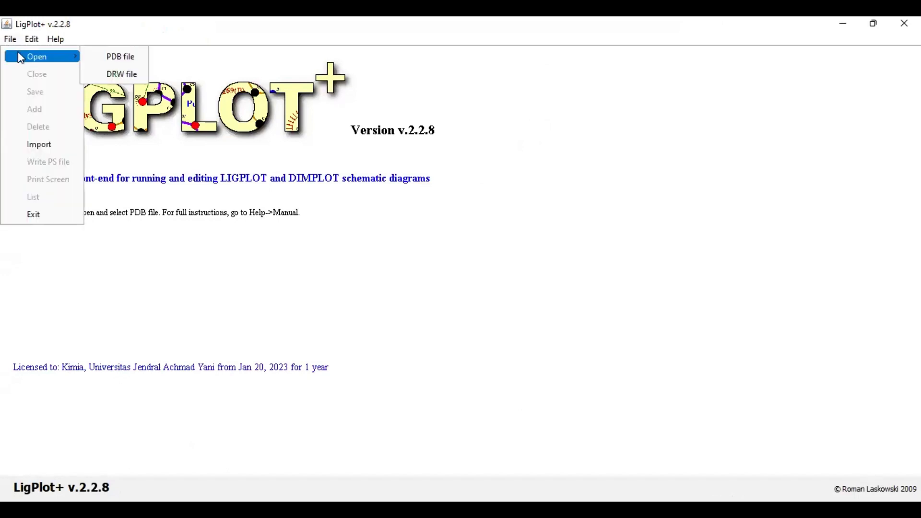
{"action": "left_click", "coordinate": [132, 65]}
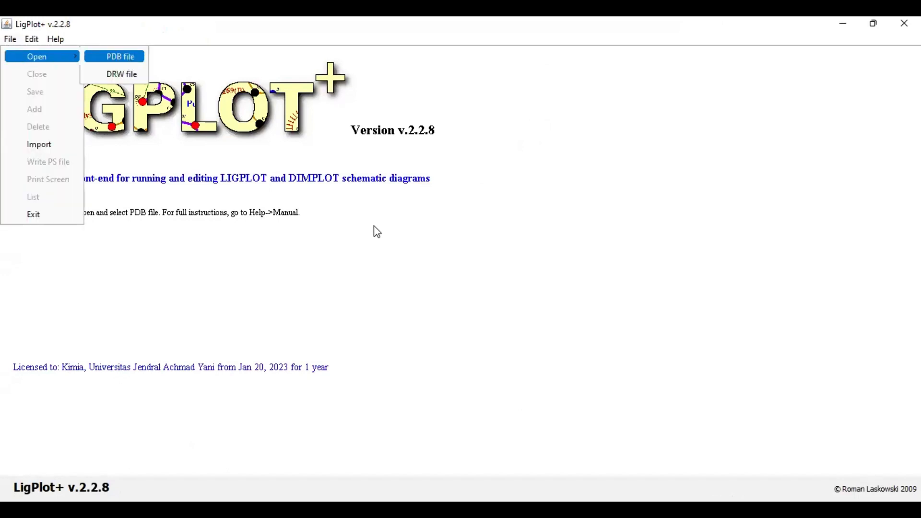
{"action": "left_click", "coordinate": [490, 280]}
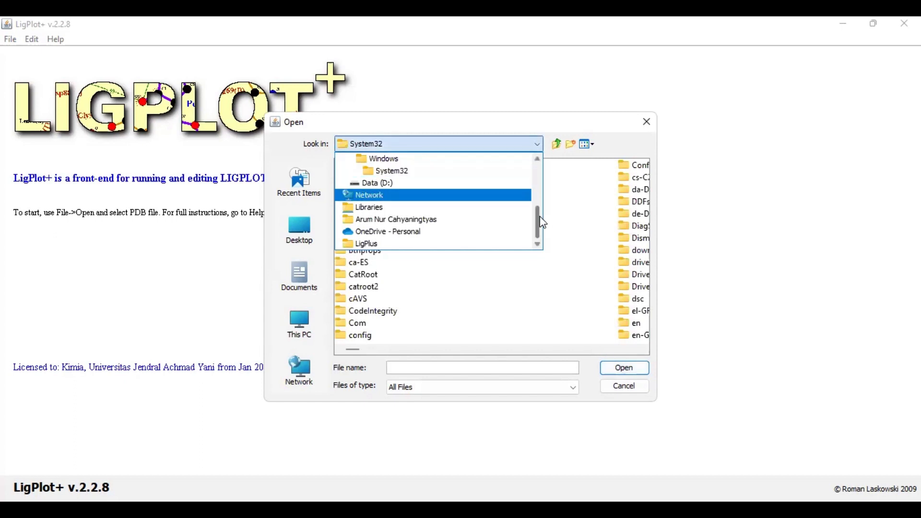
{"action": "scroll", "coordinate": [542, 223], "scroll_direction": "up", "scroll_amount": 1}
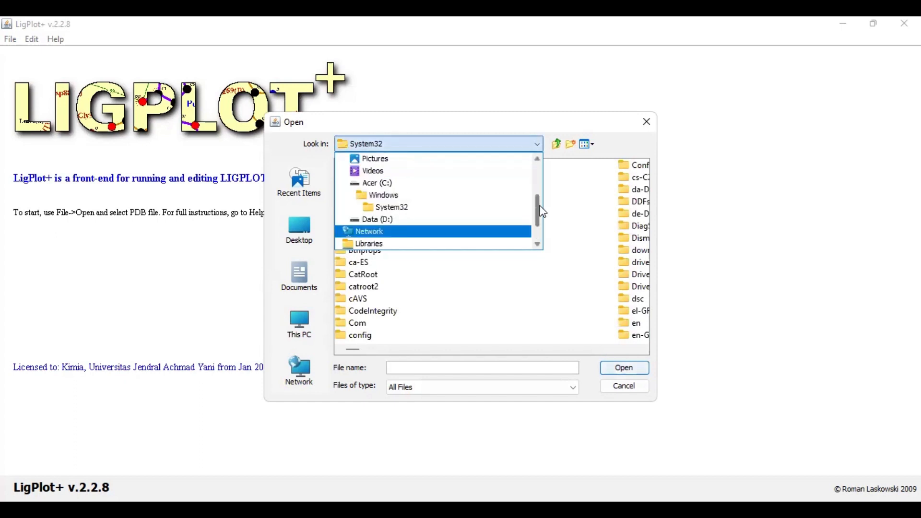
{"action": "left_click", "coordinate": [419, 185]}
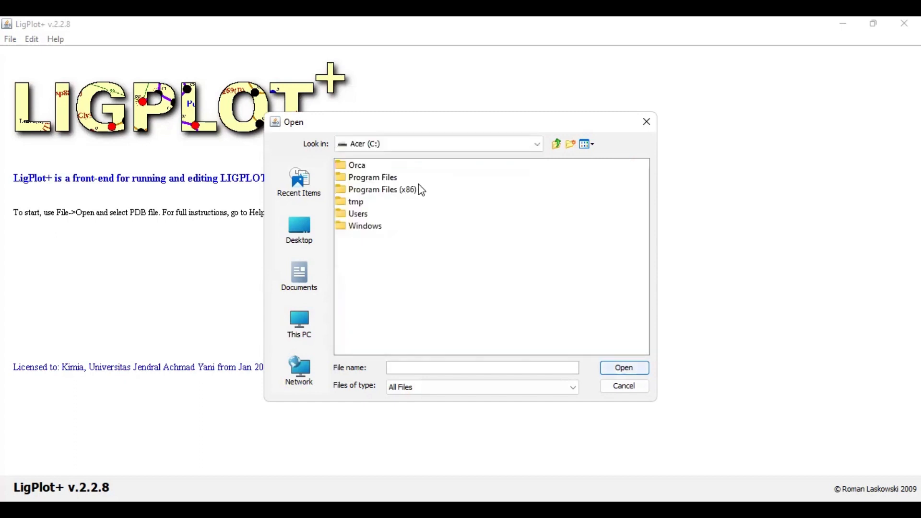
{"action": "double_click", "coordinate": [369, 220]}
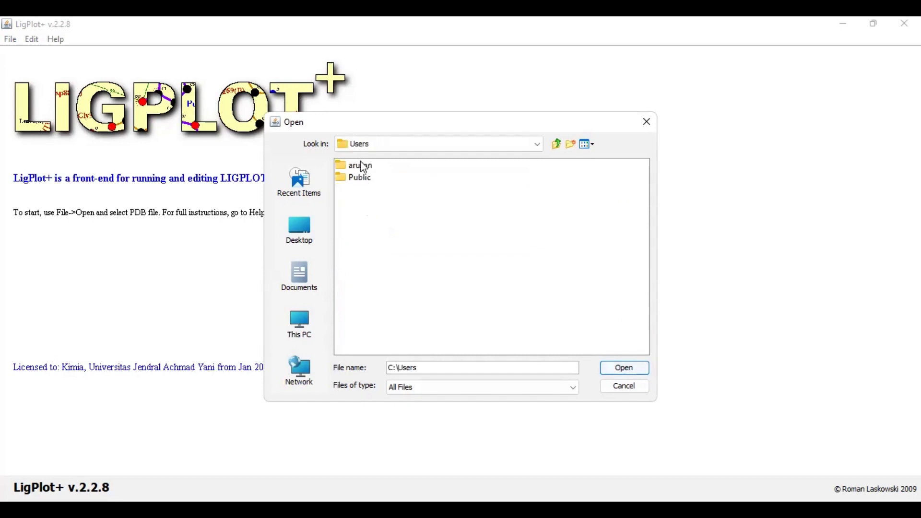
{"action": "double_click", "coordinate": [356, 165]}
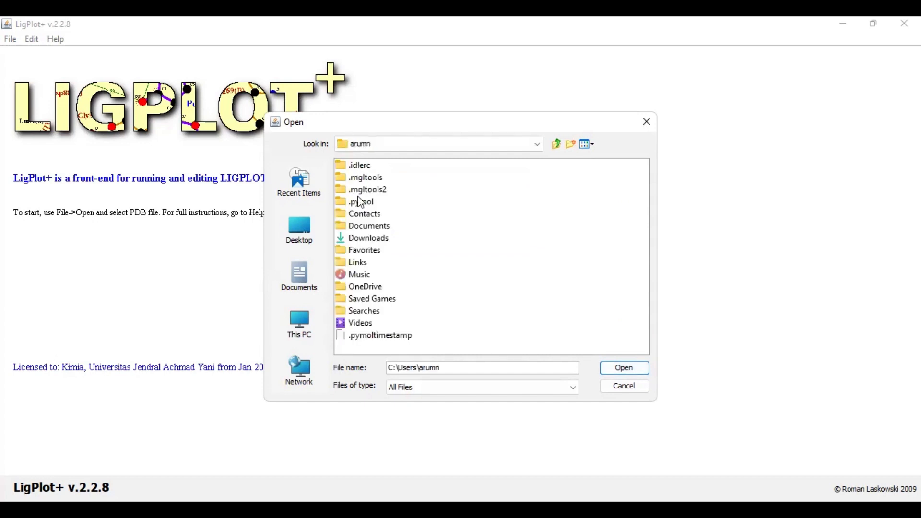
{"action": "double_click", "coordinate": [363, 227]}
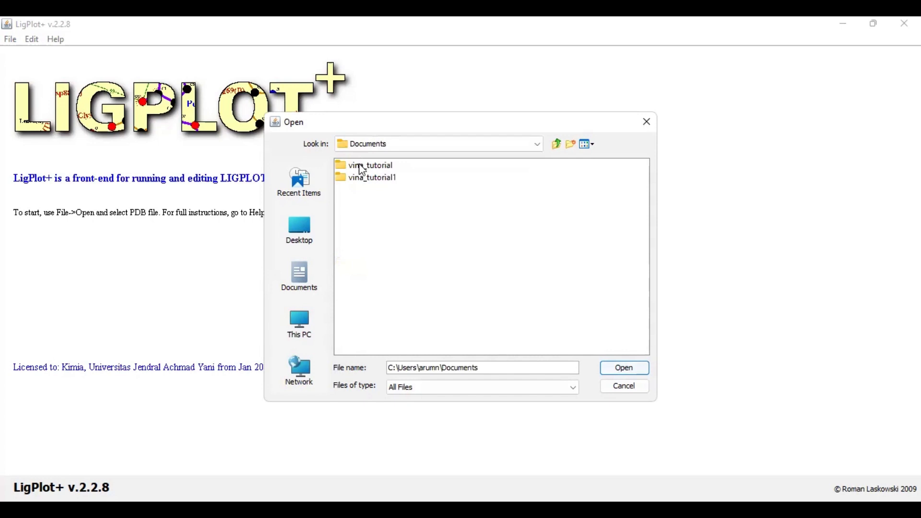
{"action": "double_click", "coordinate": [362, 170]}
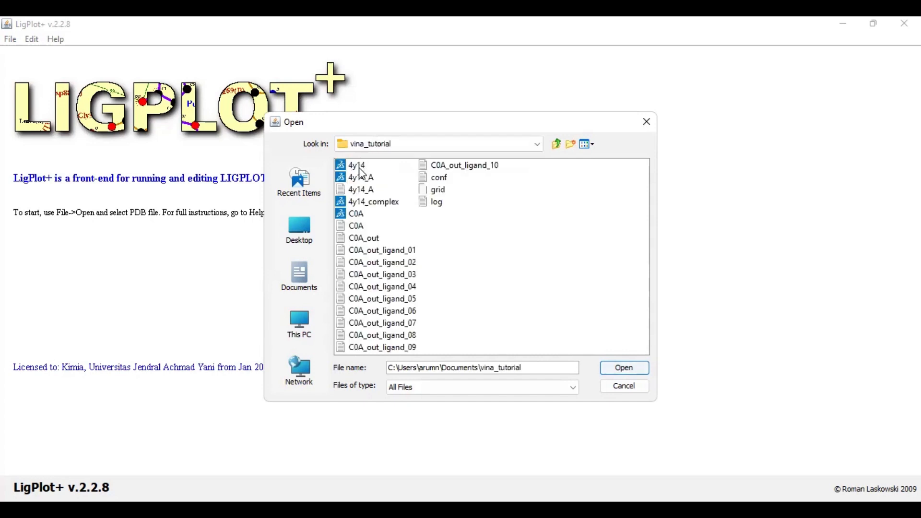
Open 4y14_complex.pdb and run LIGPLOT for the ligand C0A 407(A).
{"action": "left_click", "coordinate": [370, 206]}
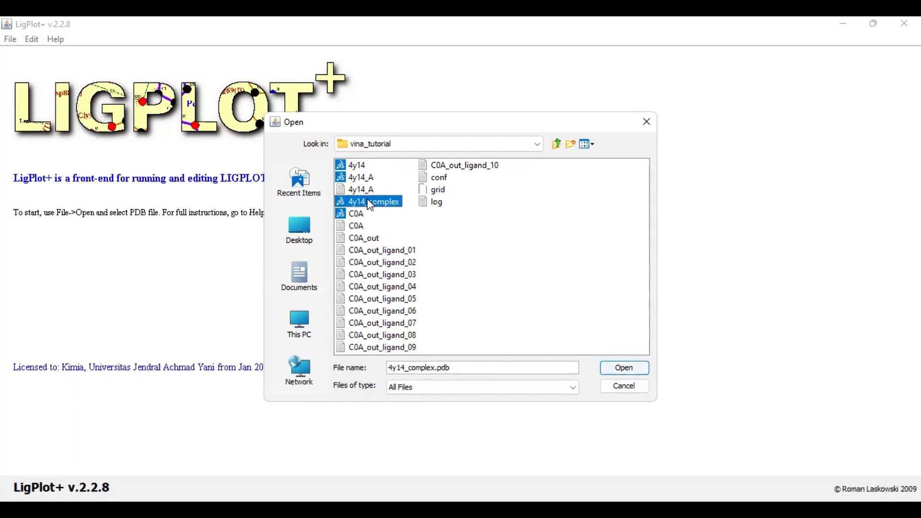
{"action": "left_click", "coordinate": [368, 200]}
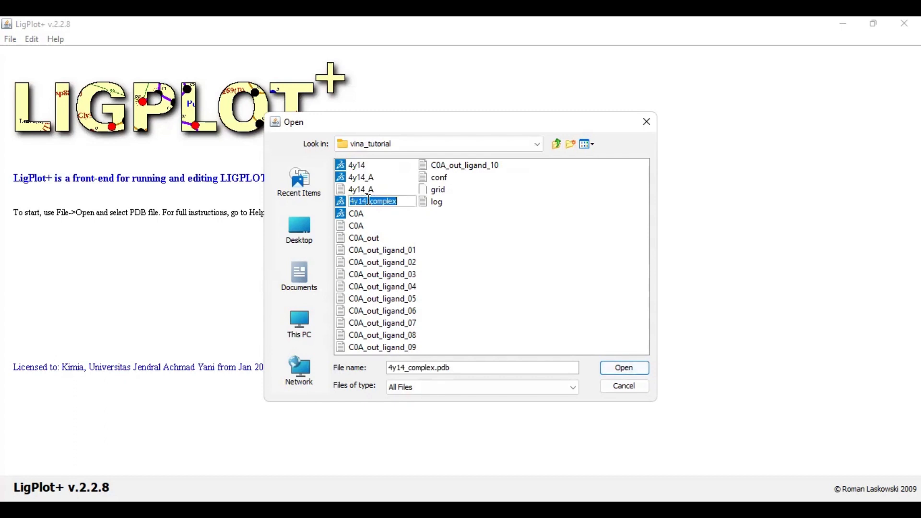
{"action": "left_click", "coordinate": [473, 225]}
{"action": "left_click", "coordinate": [382, 201]}
{"action": "left_click", "coordinate": [382, 201]}
{"action": "left_click", "coordinate": [486, 229]}
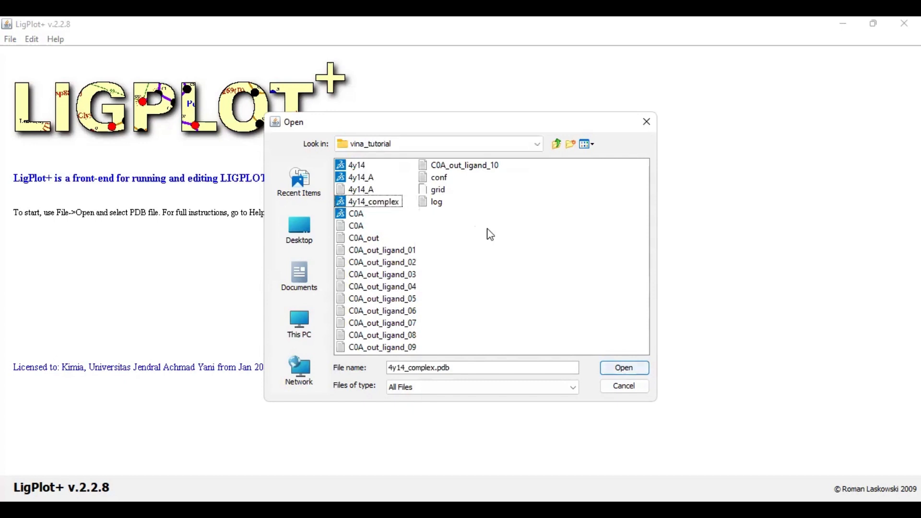
{"action": "left_click", "coordinate": [607, 368]}
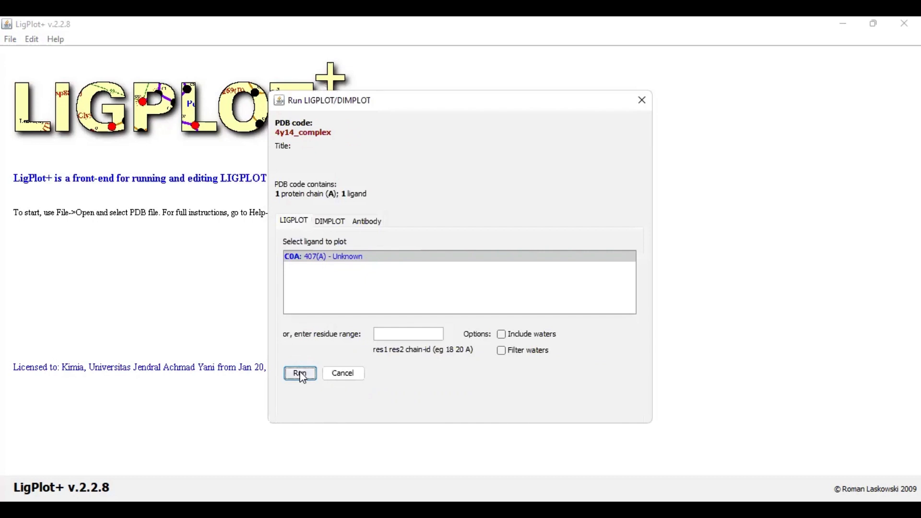
{"action": "left_click", "coordinate": [300, 373]}
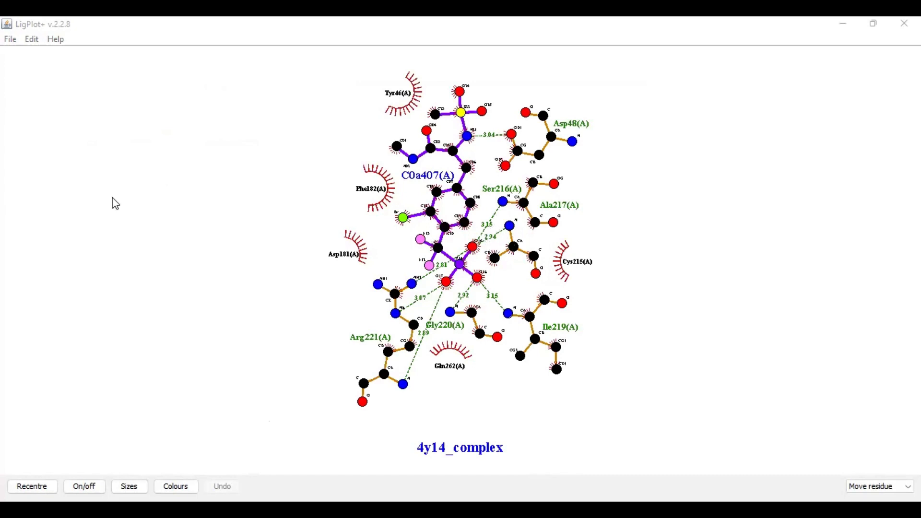
Export the interaction diagram to vina_tutorial as a PostScript file named interaction, accepting the default plot options.
{"action": "left_click", "coordinate": [10, 40]}
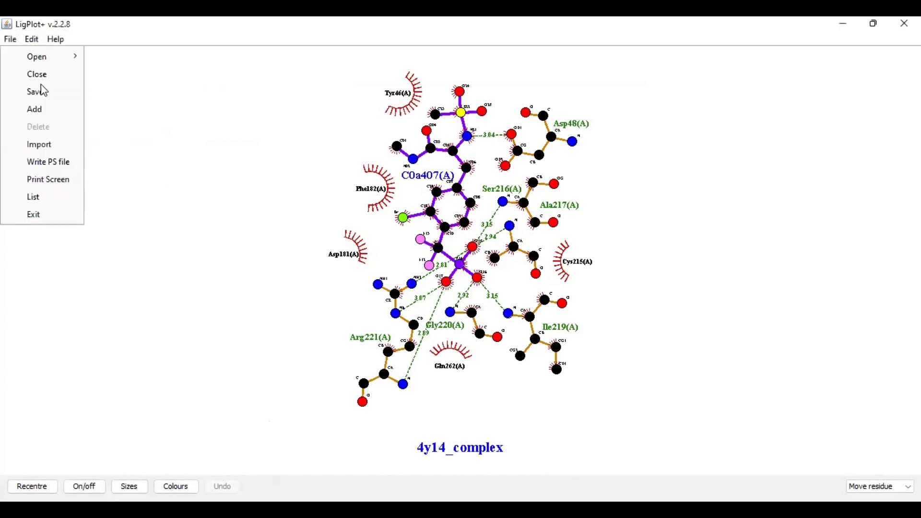
{"action": "left_click", "coordinate": [59, 164]}
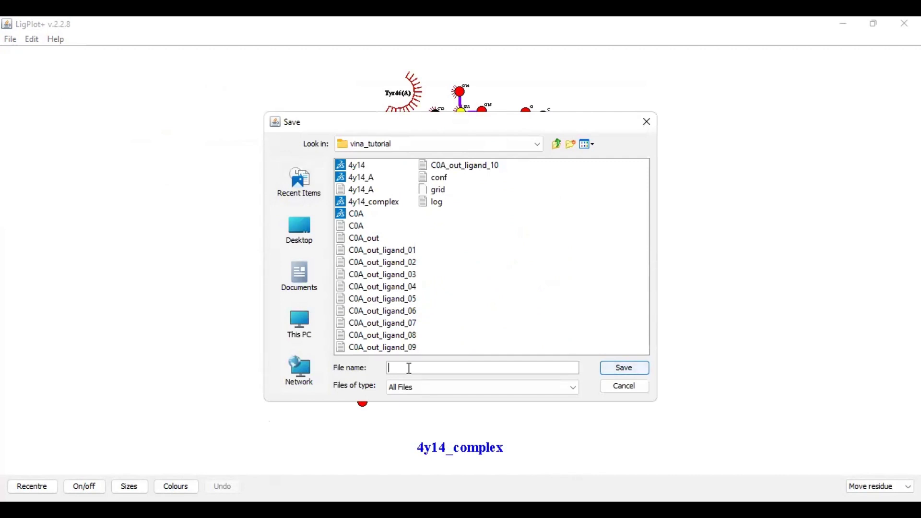
{"action": "type", "text": "interaction"}
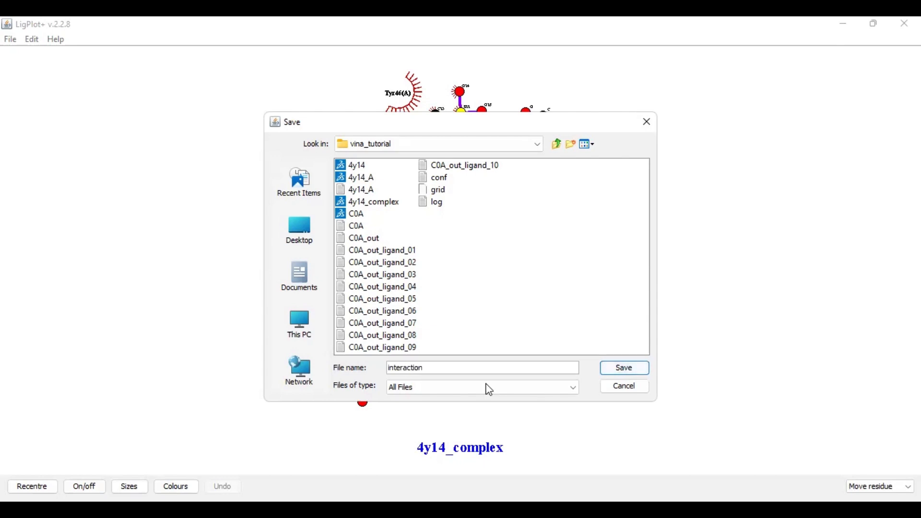
{"action": "left_click", "coordinate": [570, 390]}
{"action": "left_click", "coordinate": [441, 414]}
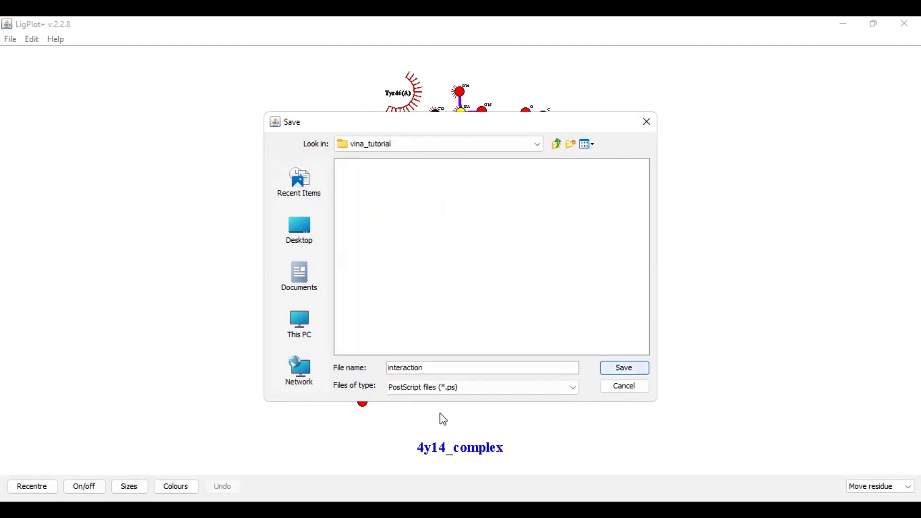
{"action": "left_click", "coordinate": [632, 366]}
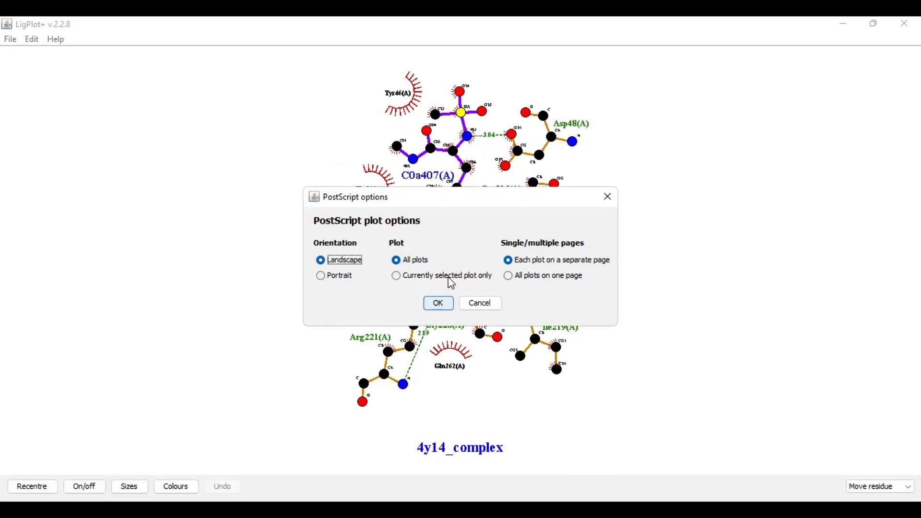
{"action": "key", "text": "Return"}
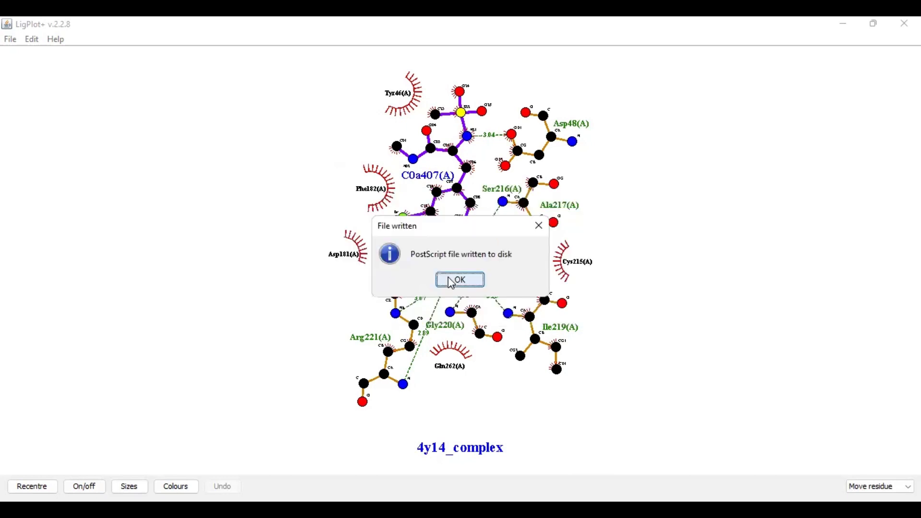
{"action": "left_click", "coordinate": [452, 283]}
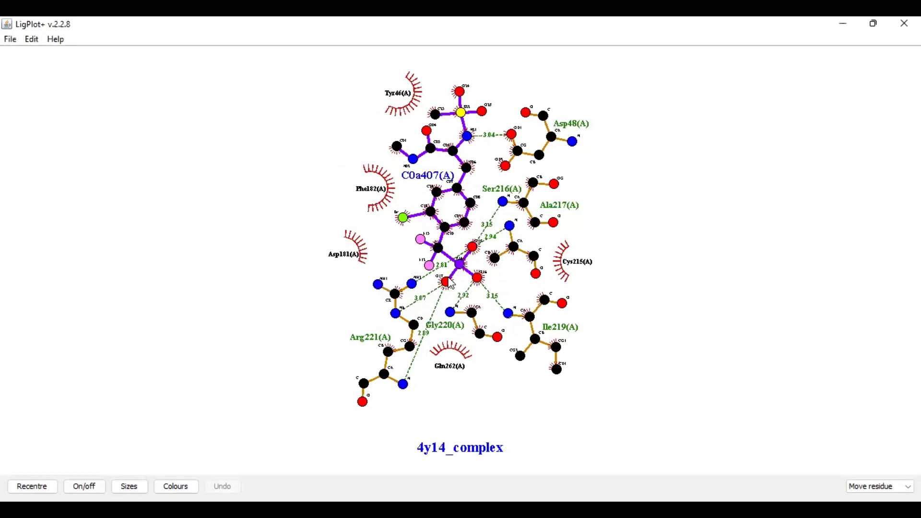